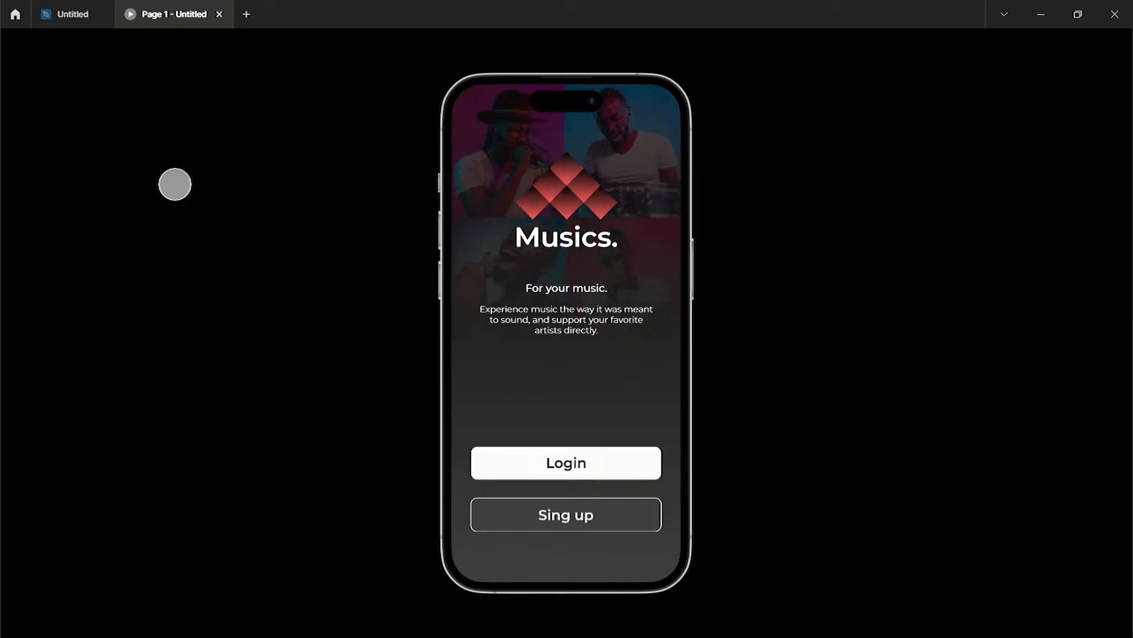
Step through the prototype from welcome to Login, then Sign up, back to welcome, and Sign up again
{"action": "left_click", "coordinate": [655, 480]}
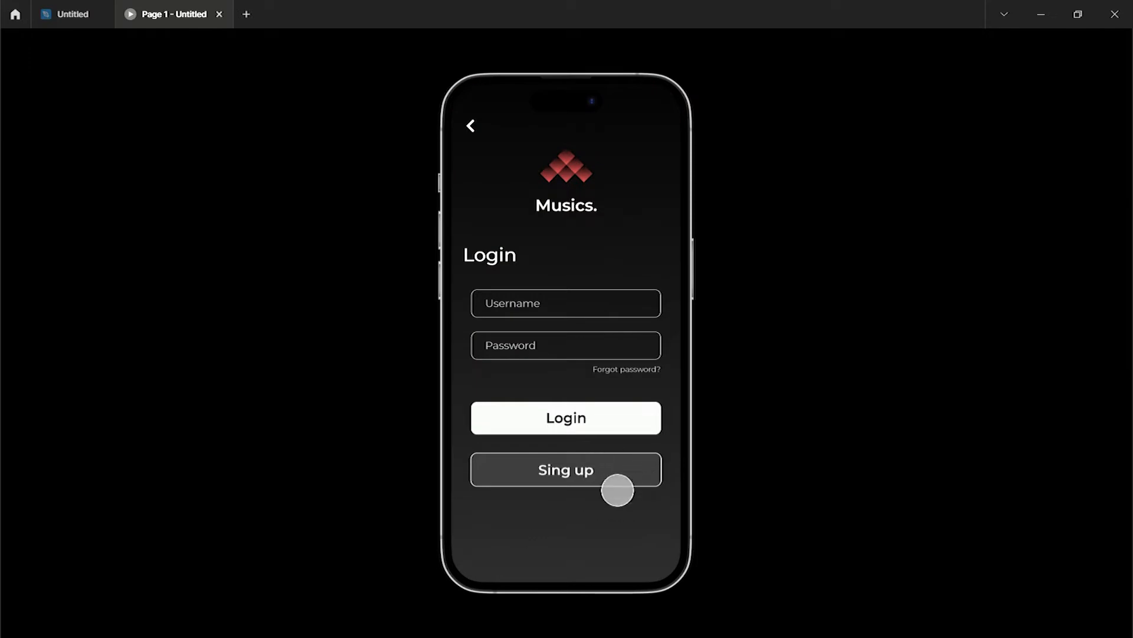
{"action": "left_click", "coordinate": [618, 488]}
{"action": "left_click", "coordinate": [491, 157]}
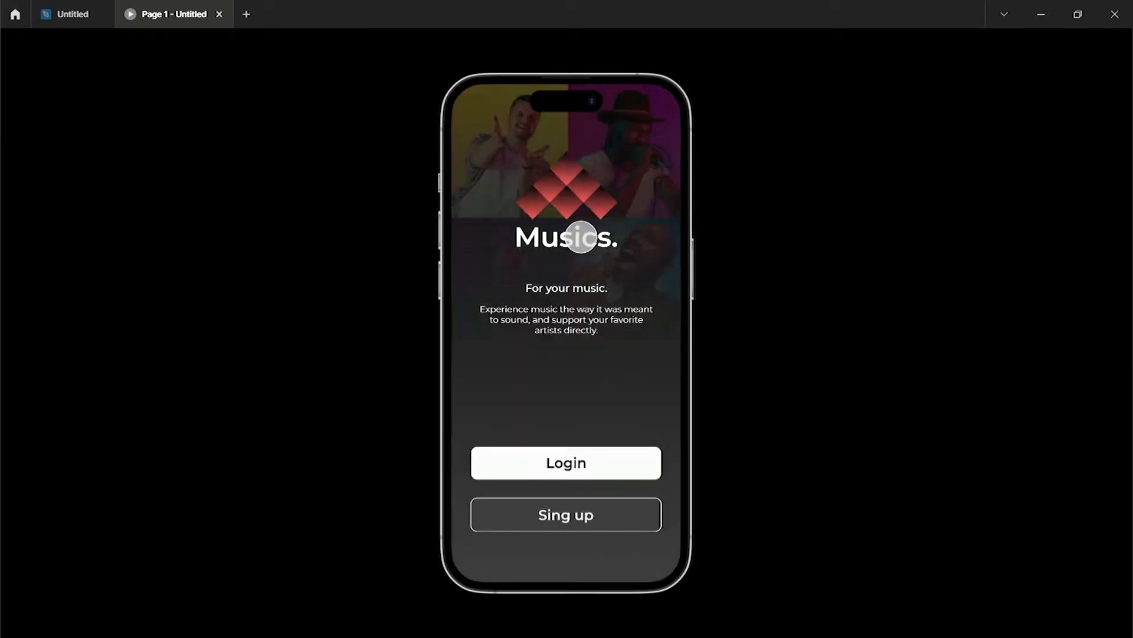
{"action": "left_click", "coordinate": [609, 529]}
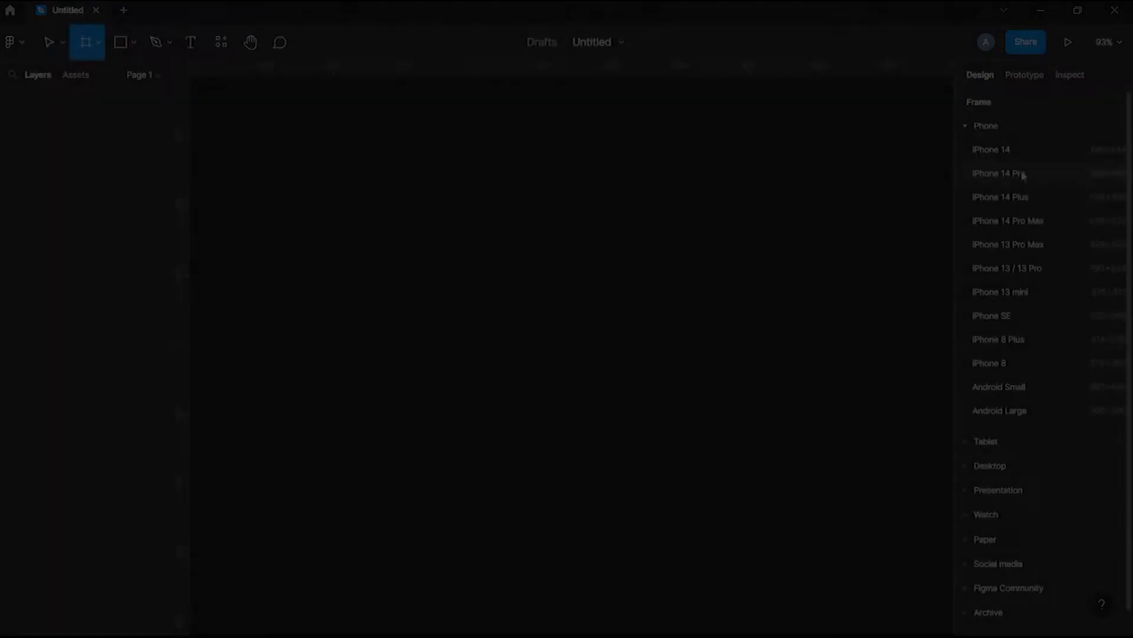
Create an iPhone 14 Pro frame and paste the Musics logo group into it
{"action": "left_click", "coordinate": [1023, 176]}
{"action": "key", "text": "ctrl+v"}
{"action": "key", "text": "Escape"}
Switch the frame fill to a linear gradient and set its first stop to 000000
{"action": "left_click", "coordinate": [972, 425]}
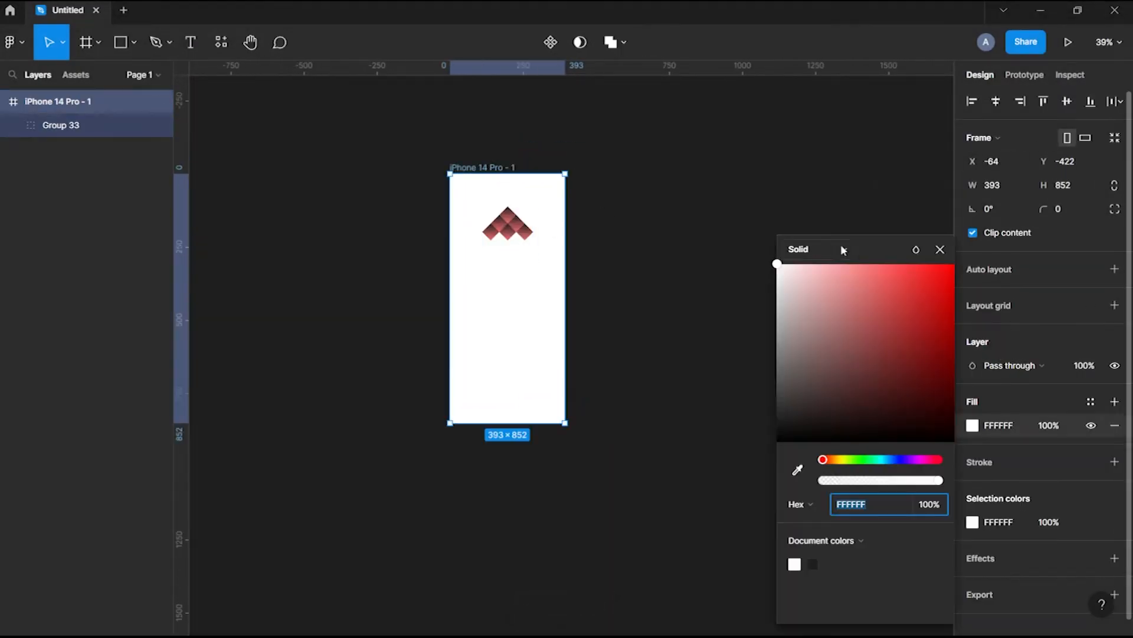
{"action": "left_click", "coordinate": [802, 248]}
{"action": "left_click", "coordinate": [819, 266]}
{"action": "left_click", "coordinate": [832, 564]}
{"action": "left_click", "coordinate": [869, 506]}
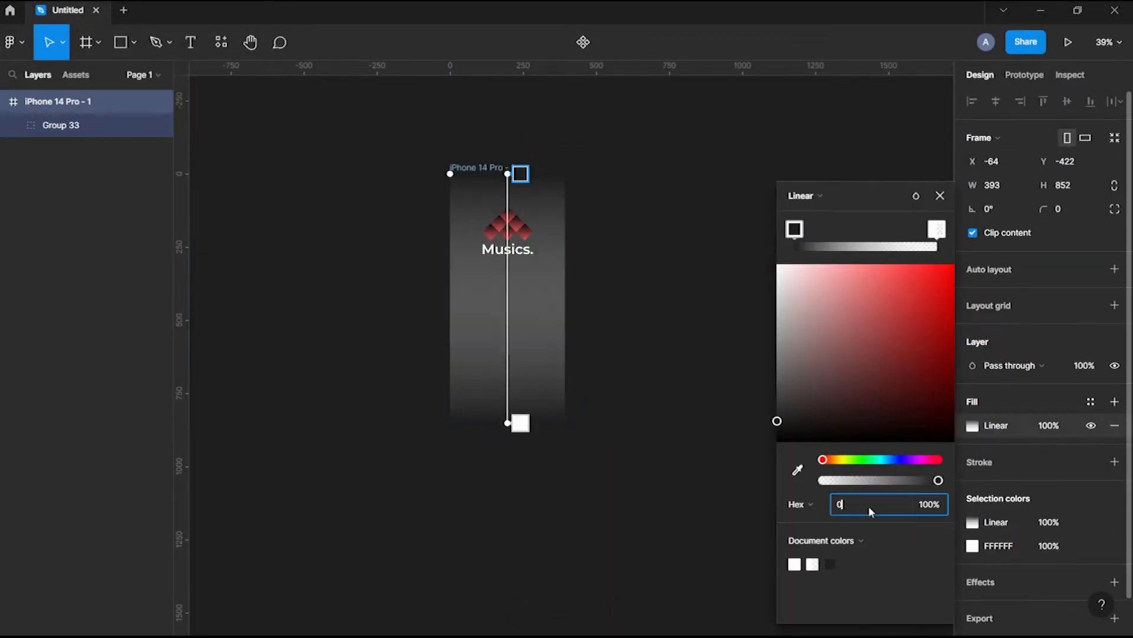
{"action": "type", "text": "000000"}
{"action": "key", "text": "Return"}
Make the second gradient stop fully opaque with colour 000000
{"action": "left_click", "coordinate": [937, 229]}
{"action": "left_click_drag", "start_coordinate": [822, 480], "coordinate": [941, 480]}
{"action": "left_click", "coordinate": [874, 507]}
{"action": "type", "text": "000000"}
{"action": "key", "text": "Return"}
{"action": "left_click", "coordinate": [520, 173]}
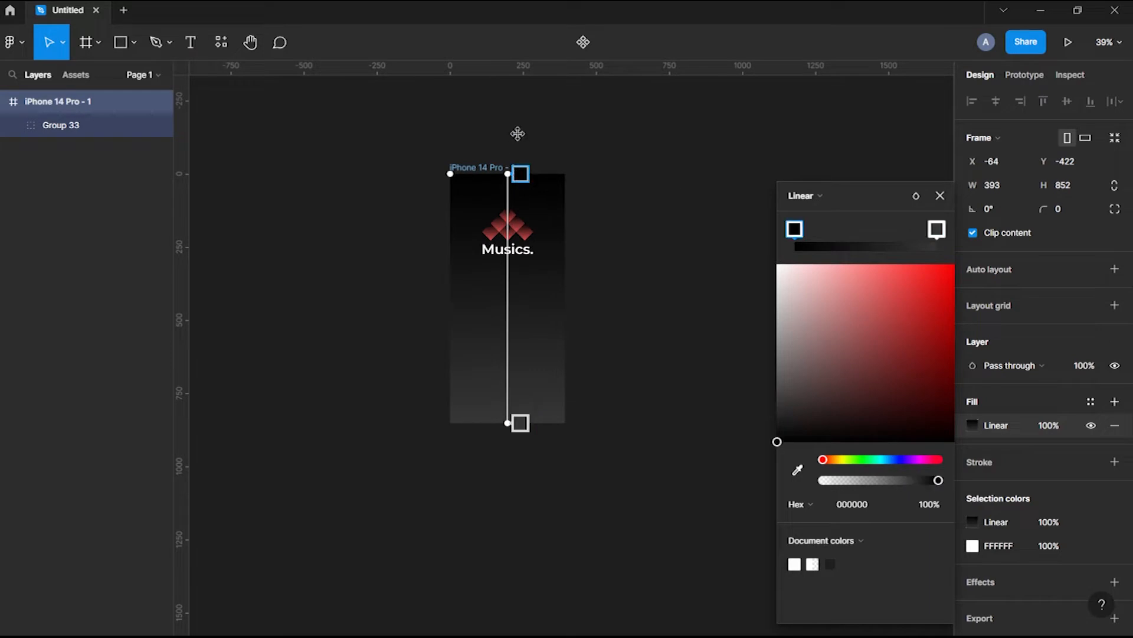
{"action": "left_click", "coordinate": [940, 196]}
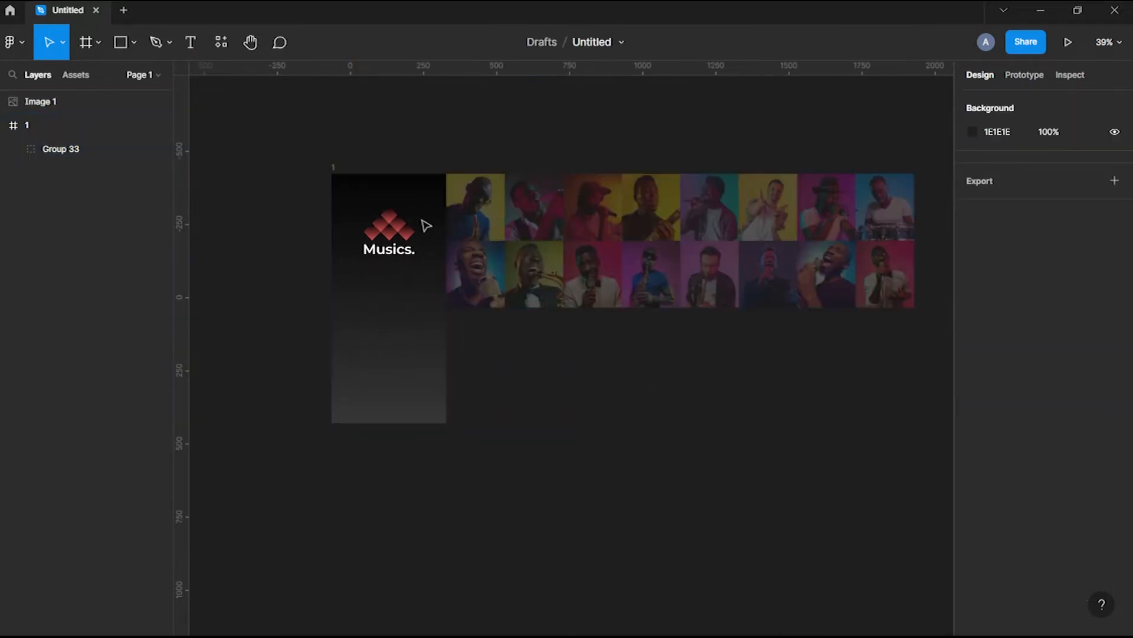
Rename the frame to splash screen and move the photo collage into it, aligned top-left
{"action": "left_click", "coordinate": [348, 177]}
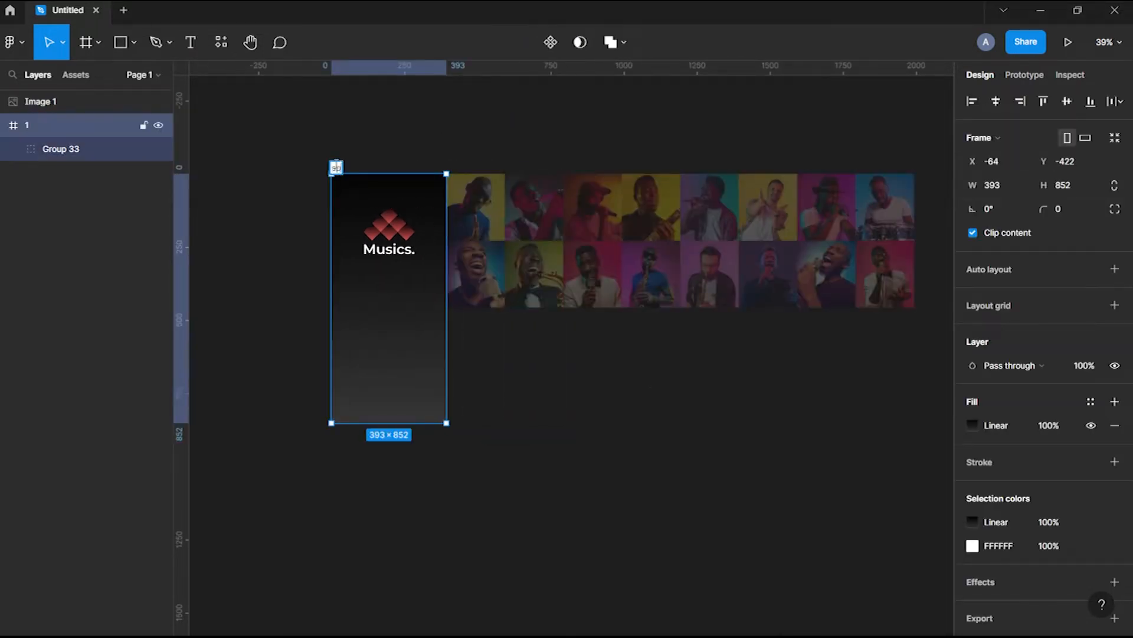
{"action": "left_click", "coordinate": [572, 260]}
{"action": "key", "text": "ctrl+x"}
{"action": "left_click", "coordinate": [371, 168]}
{"action": "key", "text": "ctrl+v"}
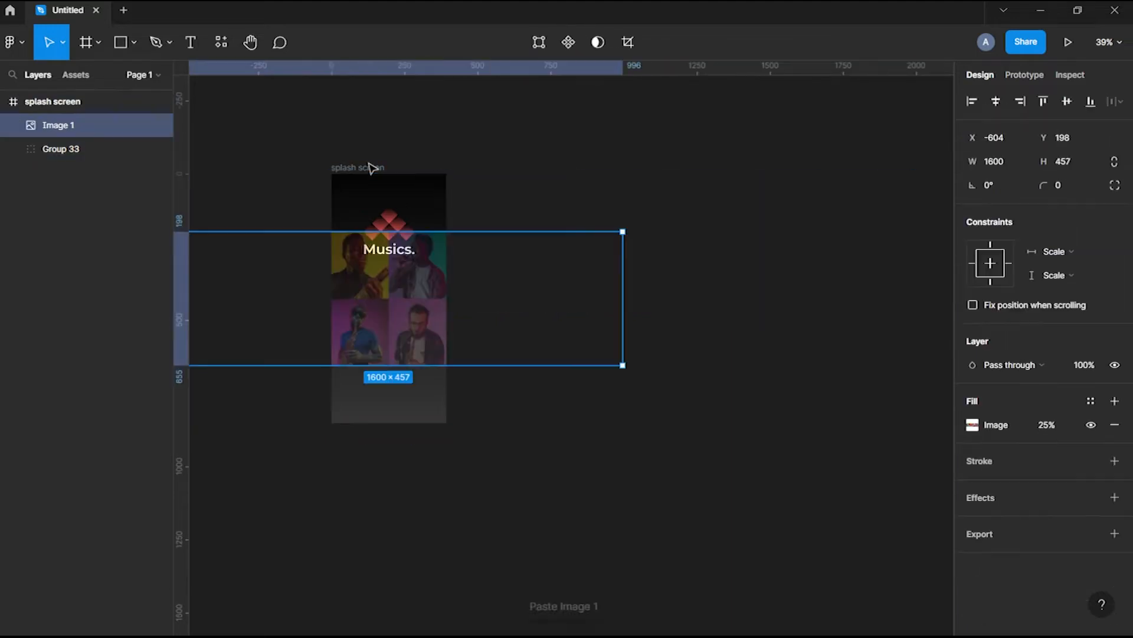
{"action": "left_click", "coordinate": [1044, 101]}
{"action": "left_click", "coordinate": [972, 101]}
{"action": "left_click", "coordinate": [425, 298]}
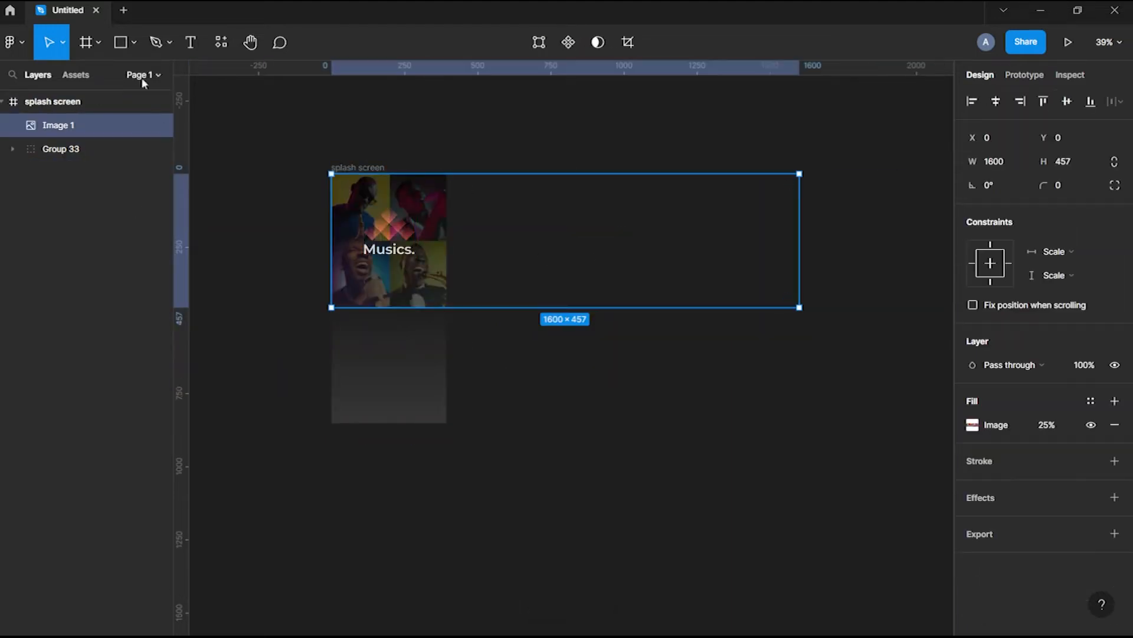
Draw a rectangle over the photo with a linear gradient ending in the sampled #202020 background
{"action": "mouse_move", "coordinate": [446, 173]}
{"action": "left_mouse_down"}
{"action": "mouse_move", "coordinate": [334, 285]}
{"action": "mouse_move", "coordinate": [330, 307]}
{"action": "left_mouse_up"}
{"action": "left_click", "coordinate": [973, 424]}
{"action": "left_click", "coordinate": [798, 248]}
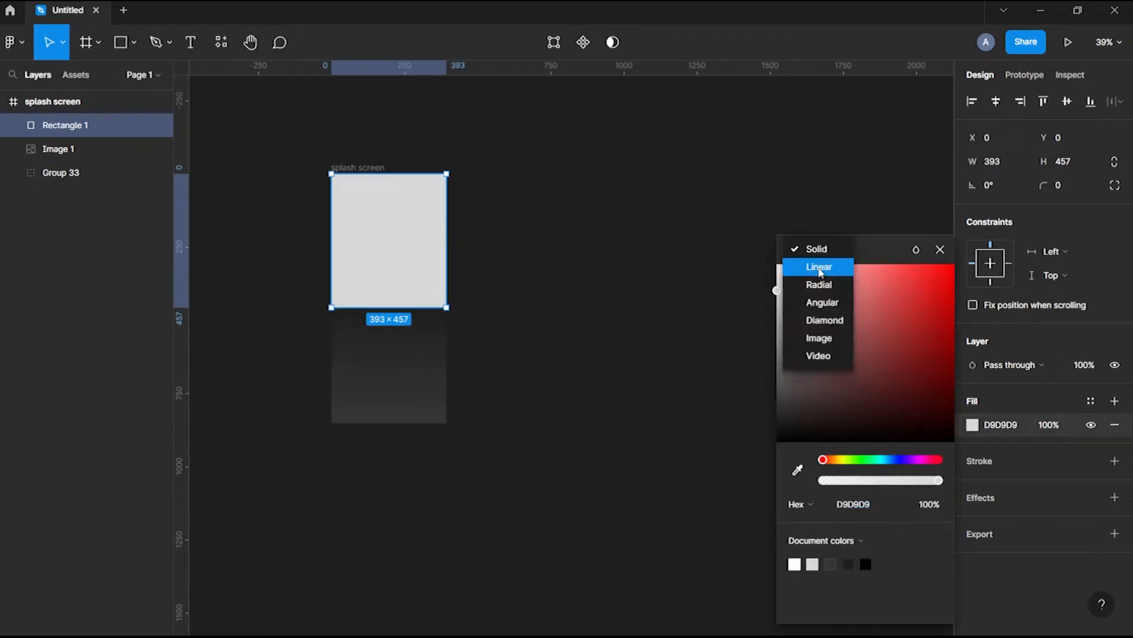
{"action": "left_click", "coordinate": [817, 263]}
{"action": "key", "text": "i"}
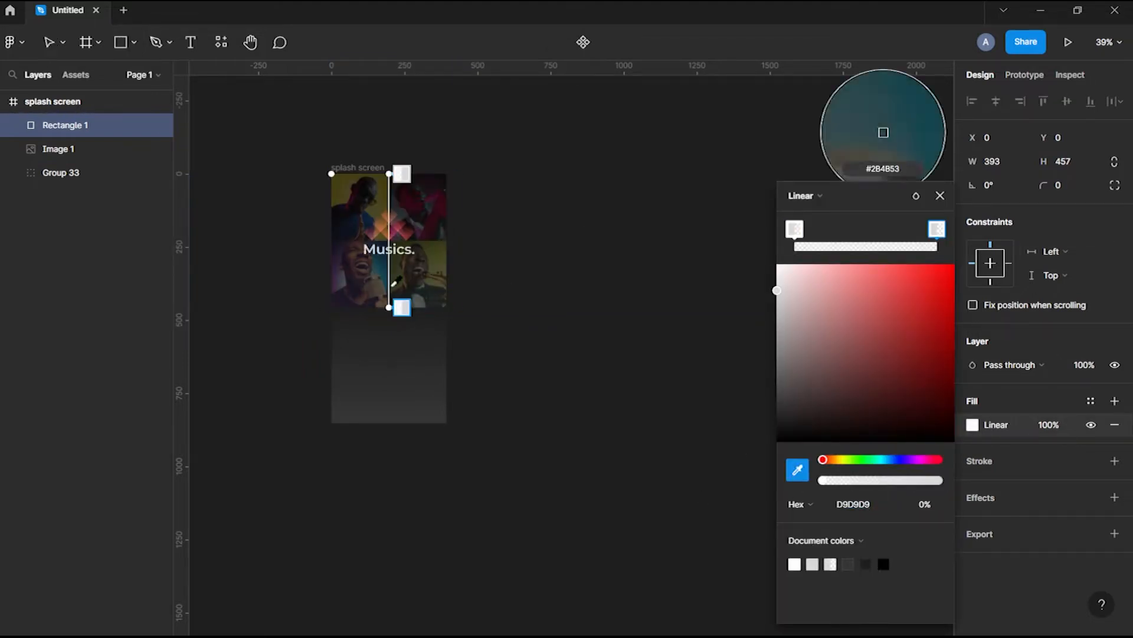
{"action": "left_click", "coordinate": [439, 313]}
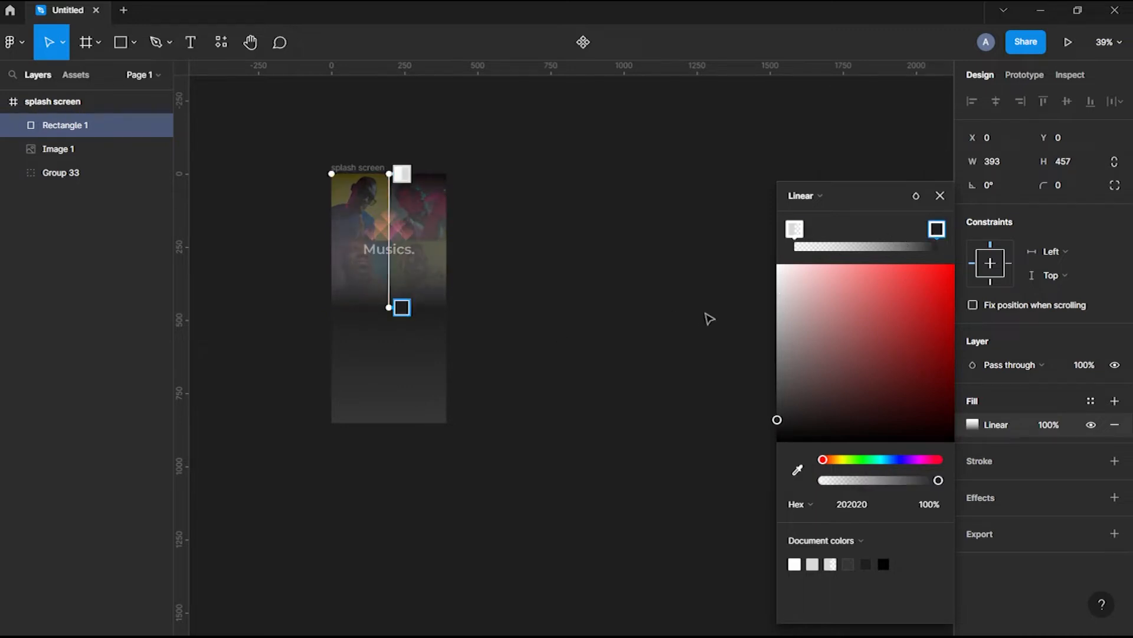
{"action": "left_click", "coordinate": [940, 195]}
Move Group 33 to the top of the layer stack and rename it 'logo'
{"action": "left_click_drag", "start_coordinate": [59, 149], "coordinate": [76, 122]}
{"action": "double_click", "coordinate": [65, 124]}
{"action": "type", "text": "logo"}
{"action": "key", "text": "Return"}
{"action": "left_click", "coordinate": [632, 376]}
{"action": "scroll", "coordinate": [632, 376], "scroll_direction": "down", "scroll_amount": 2}
{"action": "scroll", "coordinate": [632, 377], "scroll_direction": "left", "scroll_amount": 2}
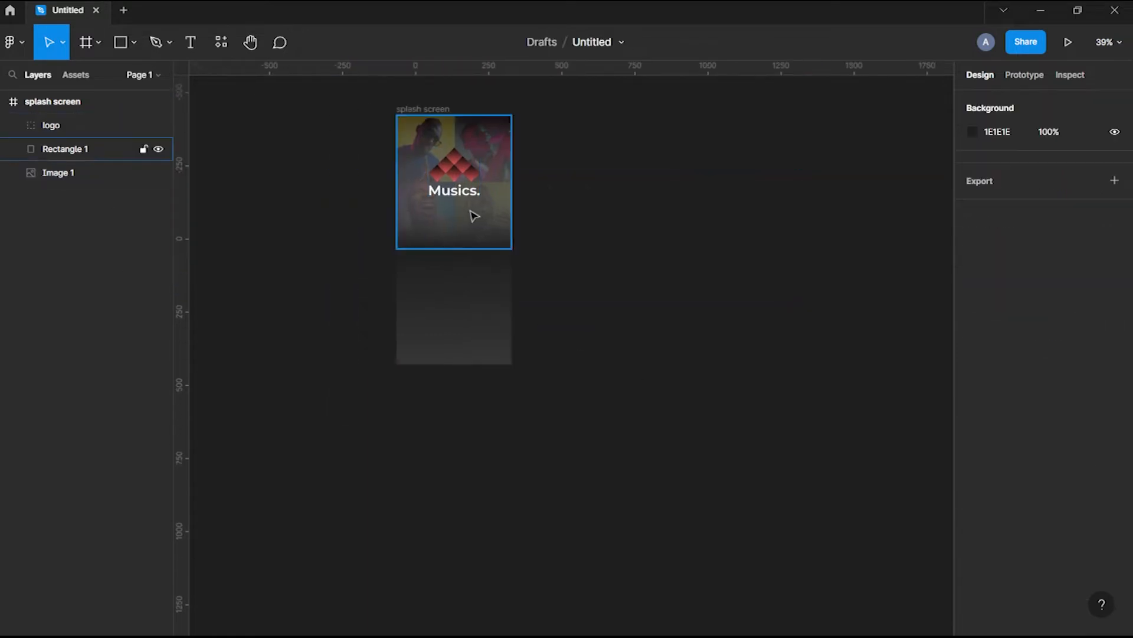
Set the gradient rectangle's top stop to 000000
{"action": "left_click", "coordinate": [472, 215]}
{"action": "left_click", "coordinate": [972, 425]}
{"action": "type", "text": "000000"}
{"action": "key", "text": "Return"}
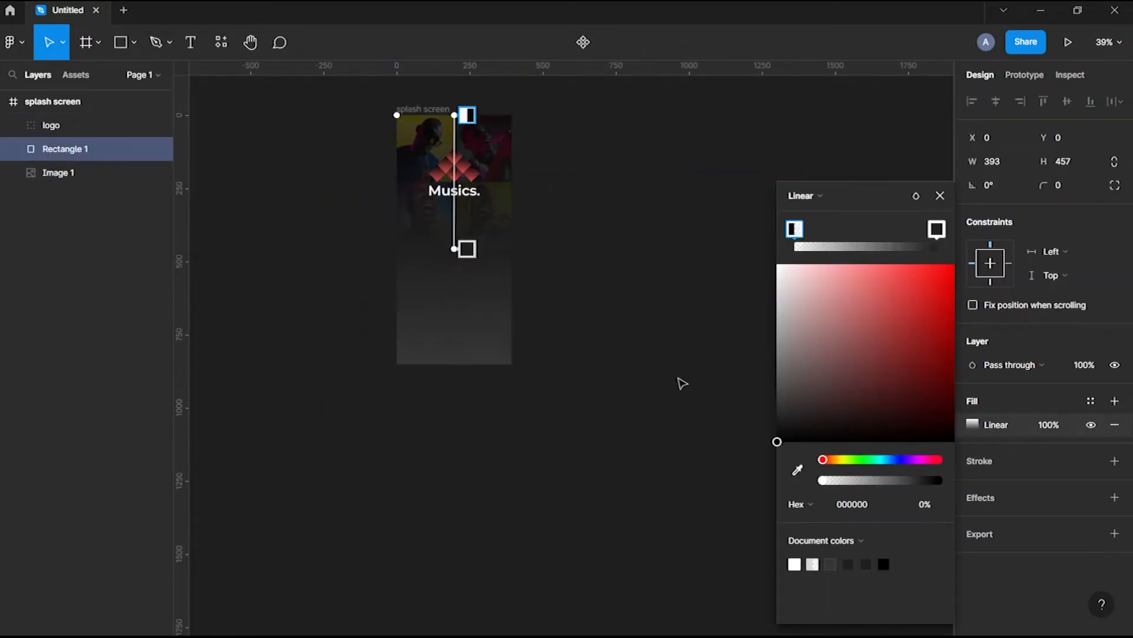
{"action": "left_click", "coordinate": [940, 195]}
{"action": "left_click", "coordinate": [939, 202]}
{"action": "scroll", "coordinate": [481, 273], "scroll_direction": "left", "scroll_amount": 2}
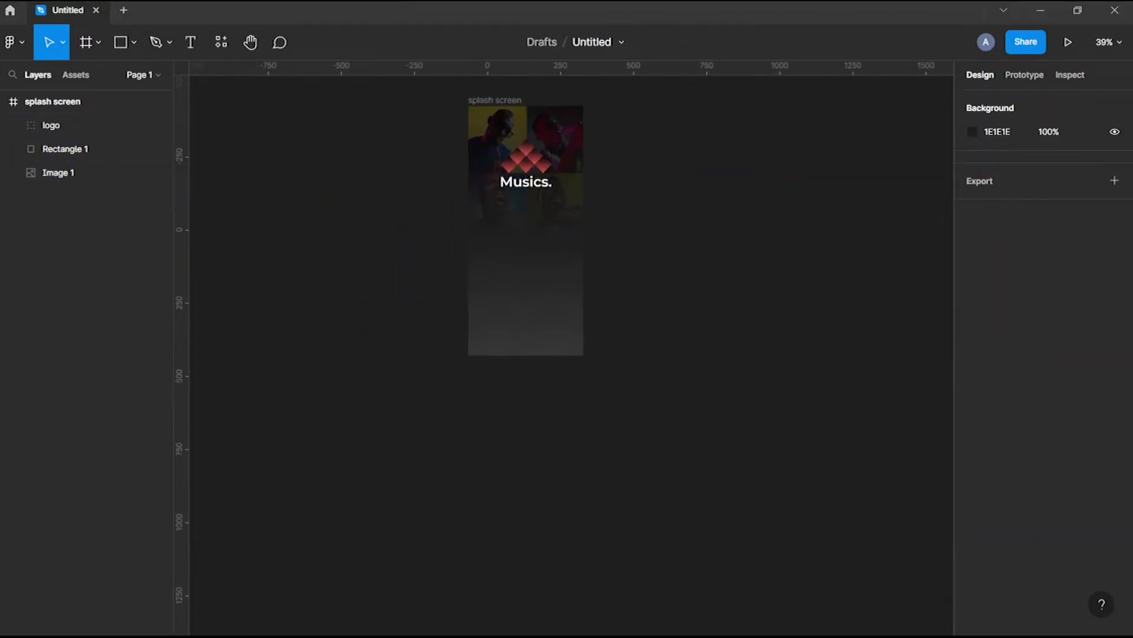
Paste the 'For your music.' tagline and description and place them below the logo
{"action": "key", "text": "ctrl+v"}
{"action": "left_click_drag", "start_coordinate": [561, 342], "coordinate": [525, 227]}
{"action": "scroll", "coordinate": [729, 273], "scroll_direction": "up", "scroll_amount": 3}
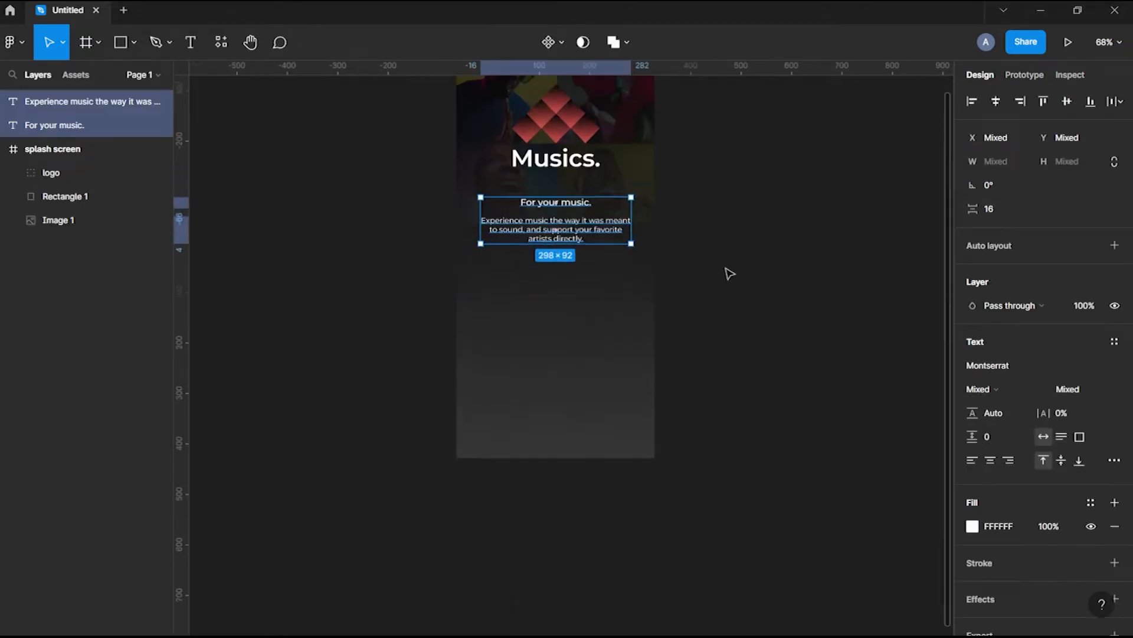
{"action": "left_click", "coordinate": [729, 274]}
{"action": "scroll", "coordinate": [537, 264], "scroll_direction": "down", "scroll_amount": 3}
Preview the splash screen in presentation view, then return to the design
{"action": "left_click", "coordinate": [449, 135]}
{"action": "left_click", "coordinate": [1068, 42]}
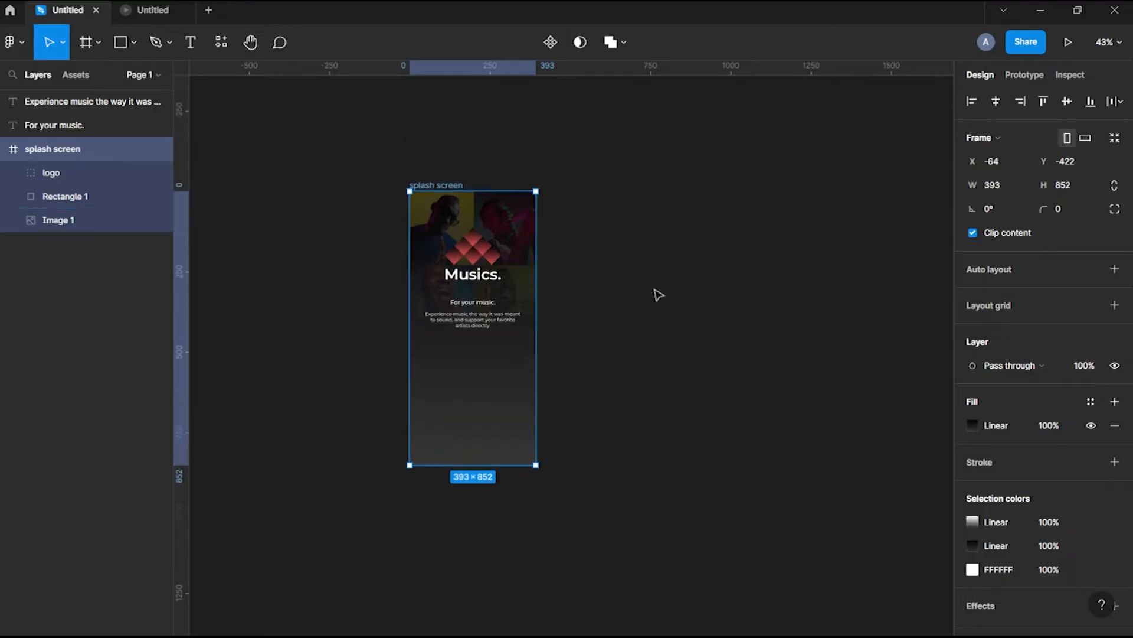
{"action": "left_click", "coordinate": [658, 295]}
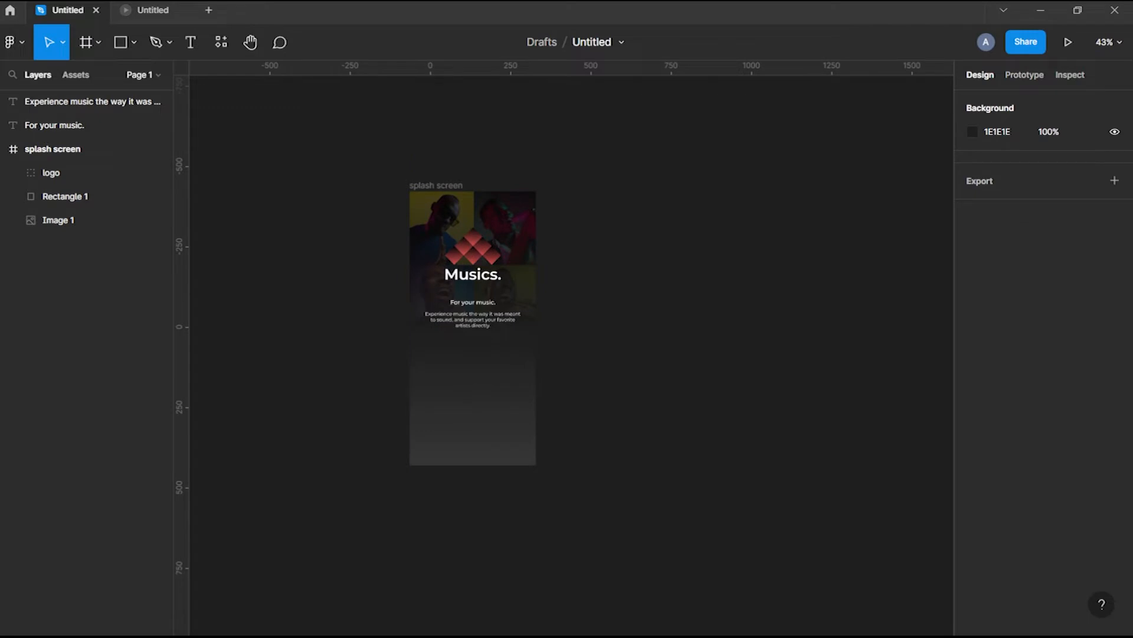
Paste the StatusBar component onto the splash screen and align it to the top
{"action": "key", "text": "ctrl+v"}
{"action": "left_click_drag", "start_coordinate": [532, 347], "coordinate": [442, 361]}
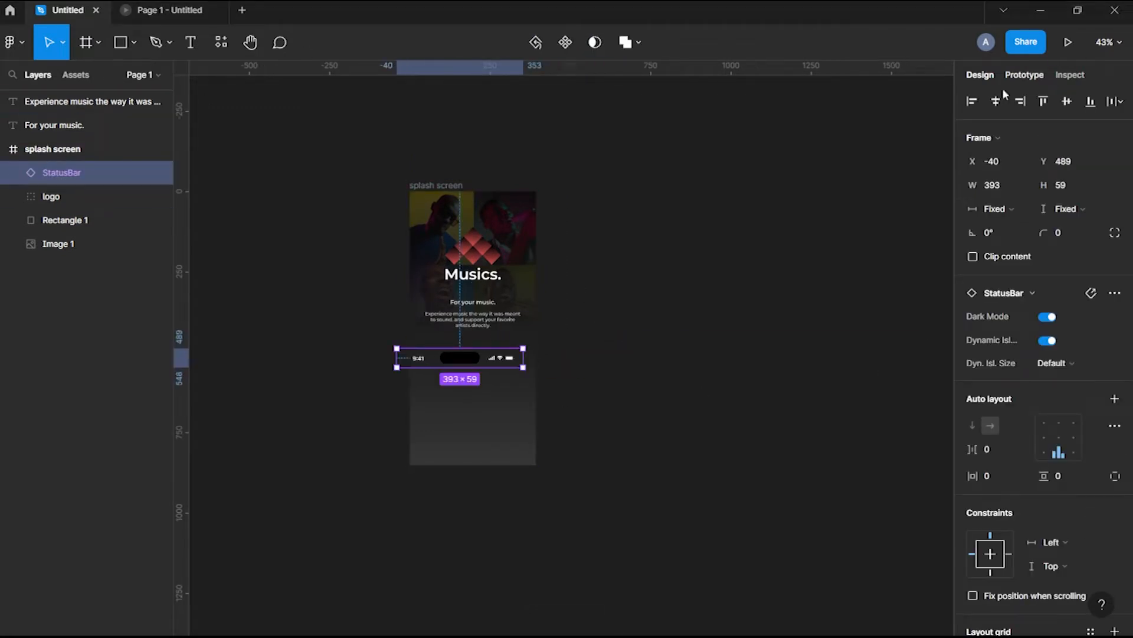
{"action": "left_click", "coordinate": [1043, 101]}
{"action": "key", "text": "Escape"}
Move the tagline and description text layers inside the splash screen frame
{"action": "left_click", "coordinate": [50, 196]}
{"action": "left_click", "coordinate": [54, 125], "text": "shift"}
{"action": "left_click", "coordinate": [92, 101], "text": "shift"}
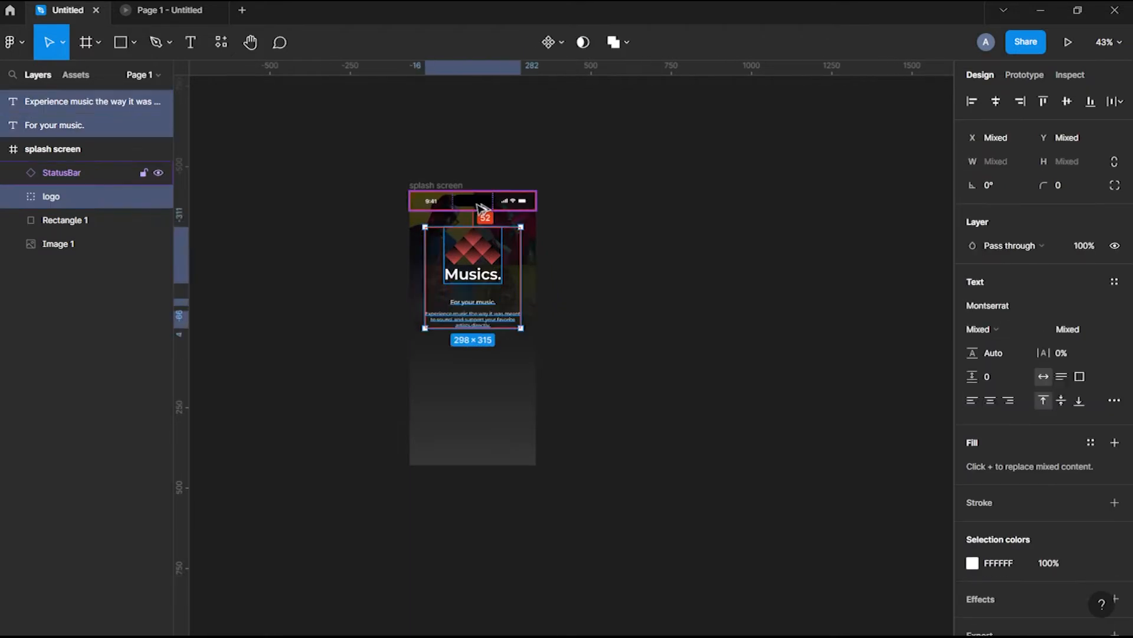
{"action": "left_click_drag", "start_coordinate": [71, 108], "coordinate": [36, 160]}
{"action": "left_click", "coordinate": [613, 317]}
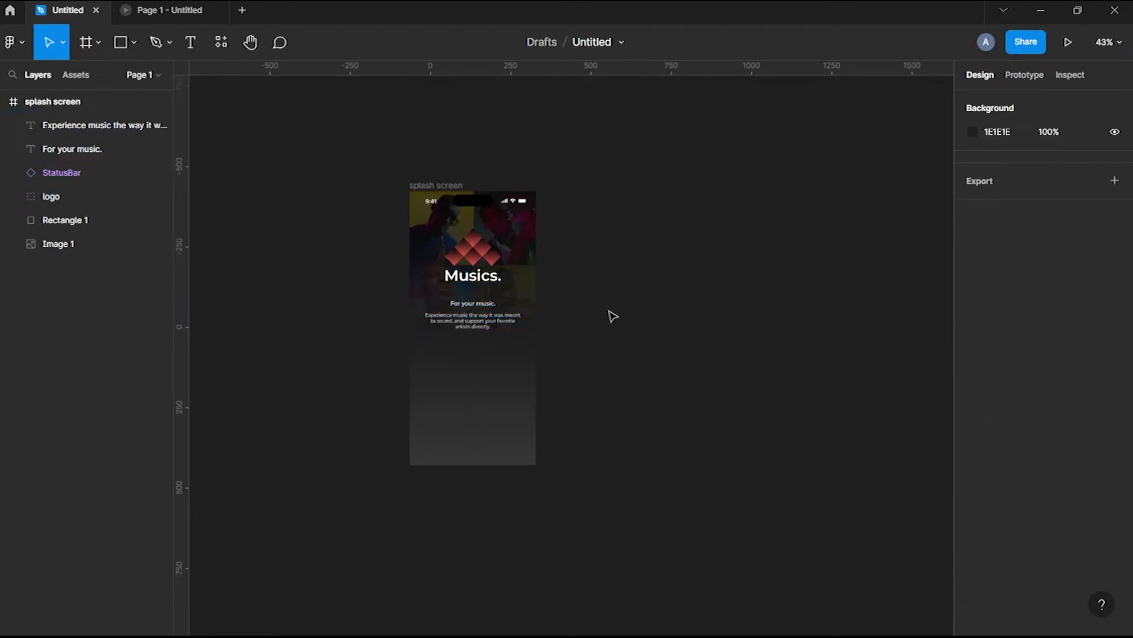
{"action": "scroll", "coordinate": [612, 317], "scroll_direction": "down", "scroll_amount": 2}
Hide the StatusBar layer
{"action": "left_click", "coordinate": [157, 179]}
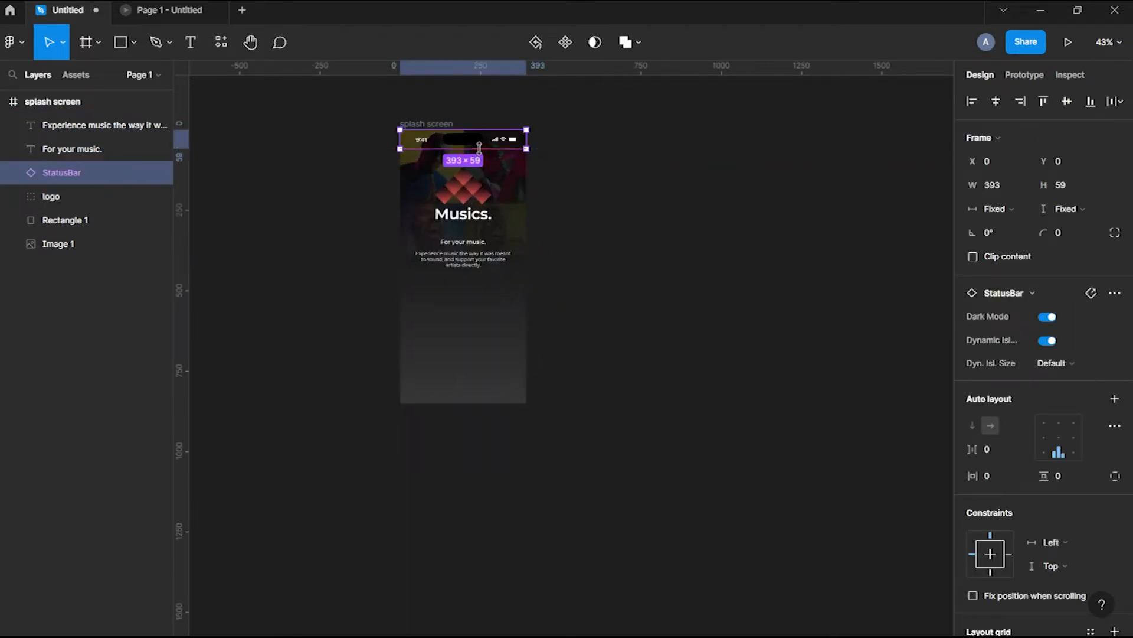
{"action": "key", "text": "Escape"}
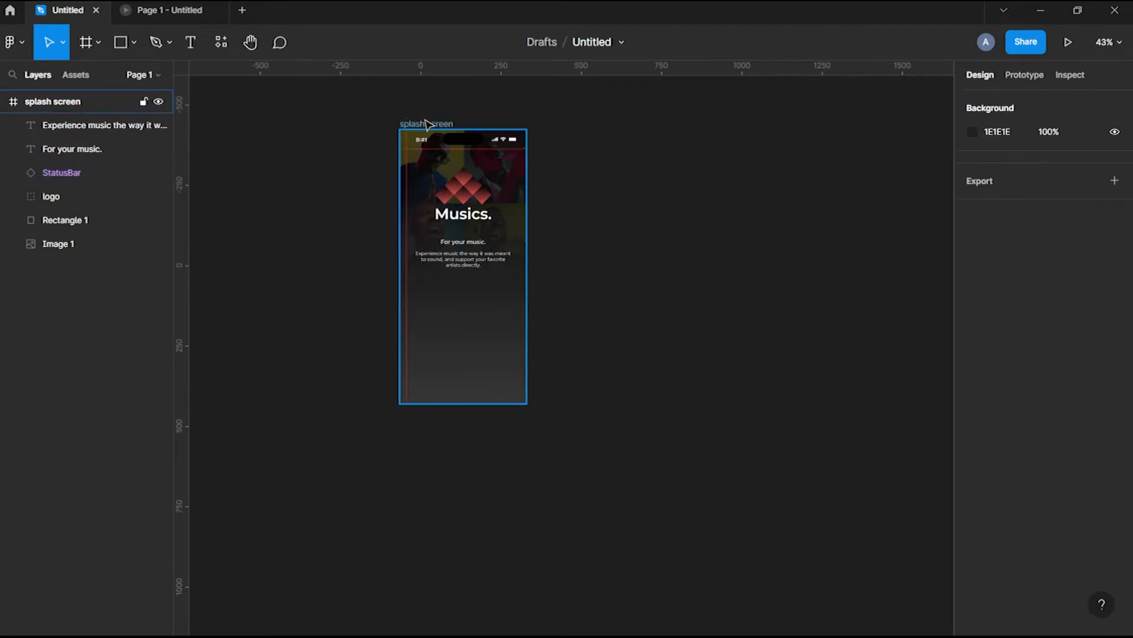
{"action": "left_click", "coordinate": [137, 176]}
{"action": "left_click", "coordinate": [158, 172]}
Copy the splash screen frame to the right, undoing an accidental extra duplicate
{"action": "left_click", "coordinate": [539, 240]}
{"action": "left_click_drag", "start_coordinate": [425, 124], "coordinate": [278, 117]}
{"action": "key", "text": "ctrl+d"}
{"action": "key", "text": "ctrl+z"}
{"action": "key", "text": "ctrl+z"}
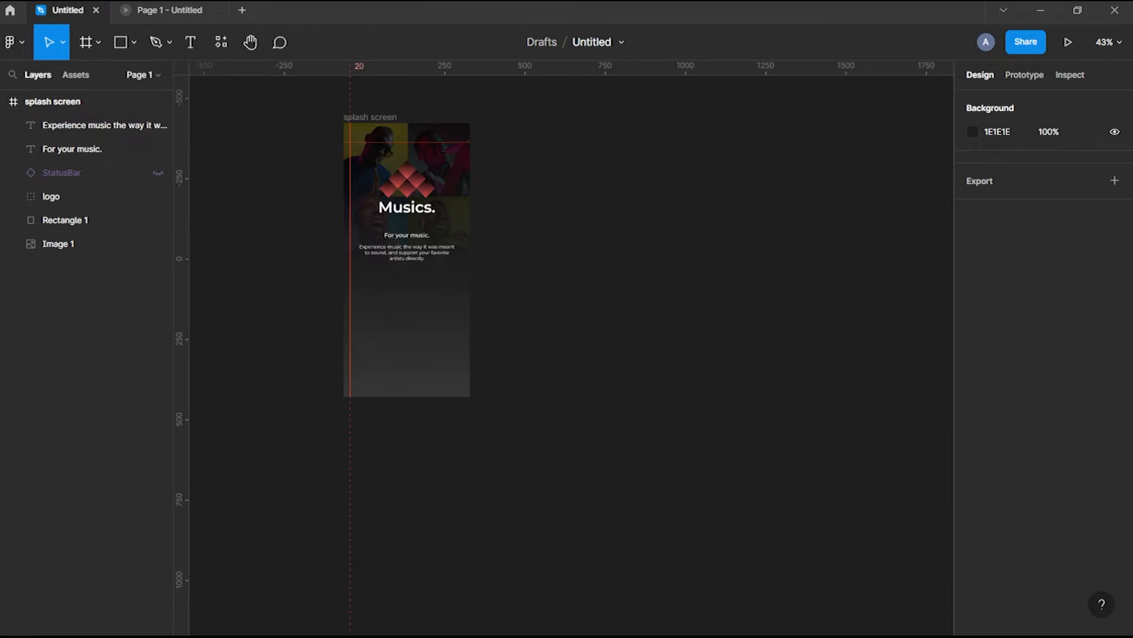
Draw a 325×56 rectangle with corner radius 10 beside the splash screen
{"action": "key", "text": "r"}
{"action": "left_click_drag", "start_coordinate": [361, 319], "coordinate": [413, 326]}
{"action": "left_click", "coordinate": [1070, 165]}
{"action": "type", "text": "56"}
{"action": "key", "text": "Return"}
{"action": "left_click", "coordinate": [1013, 166]}
{"action": "type", "text": "325"}
{"action": "key", "text": "Return"}
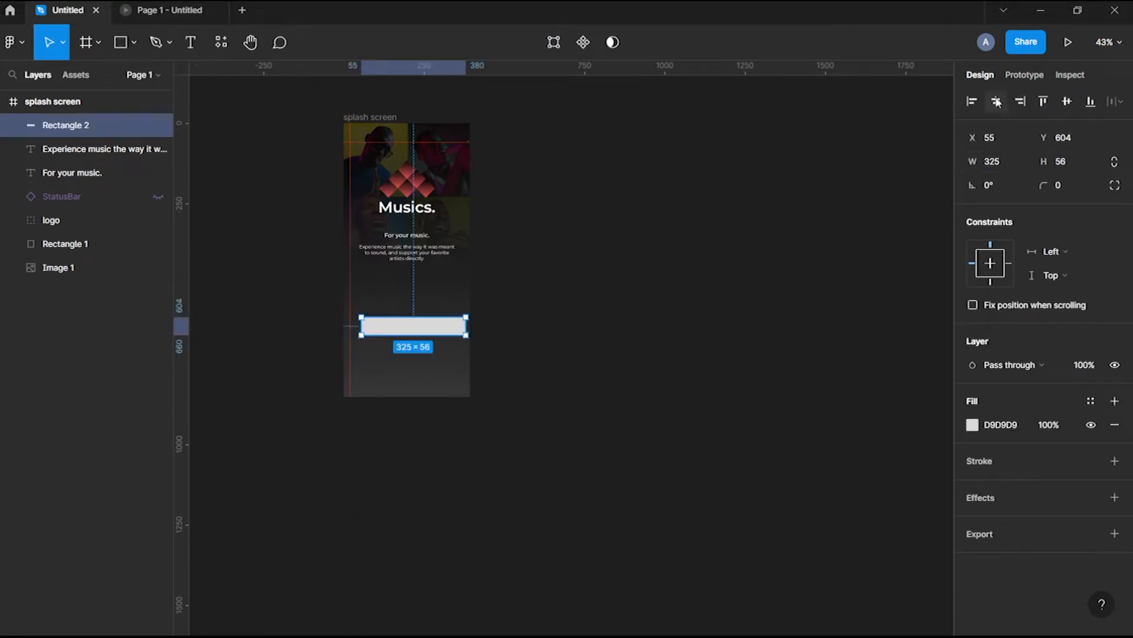
{"action": "type", "text": "10"}
{"action": "left_click", "coordinate": [476, 367]}
{"action": "left_click_drag", "start_coordinate": [407, 326], "coordinate": [469, 261]}
Add a 'Login' label above the rectangle in 000000, SemiBold, size 24
{"action": "scroll", "coordinate": [233, 198], "scroll_direction": "up", "scroll_amount": 3}
{"action": "left_click_drag", "start_coordinate": [233, 197], "coordinate": [689, 240]}
{"action": "type", "text": "in"}
{"action": "key", "text": "Escape"}
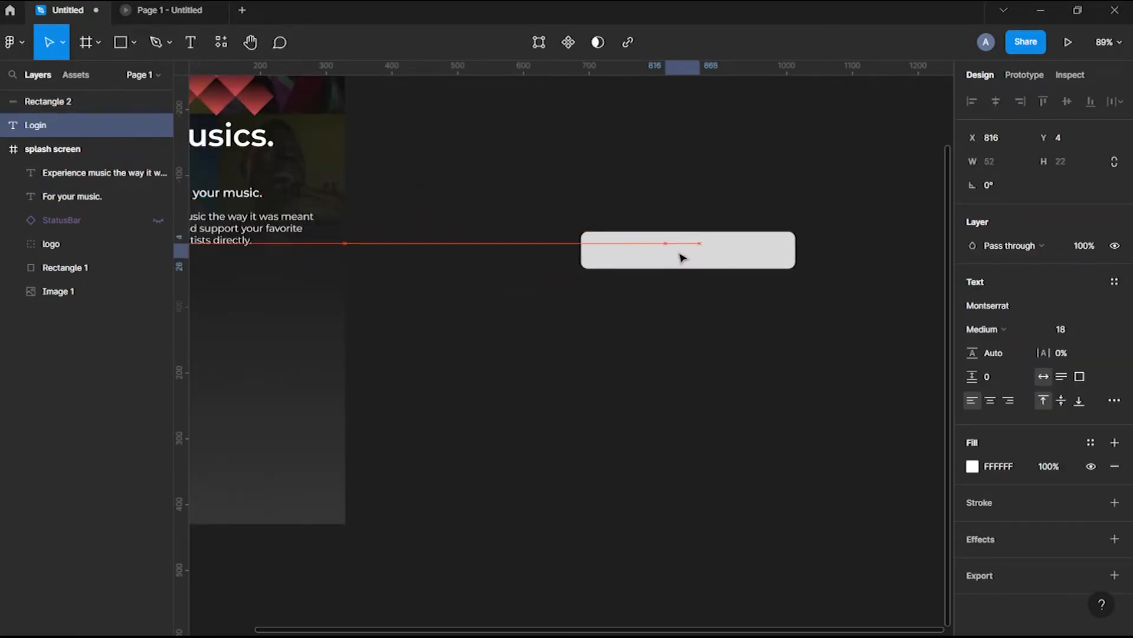
{"action": "left_click_drag", "start_coordinate": [71, 104], "coordinate": [71, 97]}
{"action": "left_click", "coordinate": [994, 466]}
{"action": "type", "text": "000000"}
{"action": "key", "text": "Return"}
{"action": "left_click", "coordinate": [986, 329]}
{"action": "left_click", "coordinate": [1062, 345]}
{"action": "left_click", "coordinate": [1069, 330]}
{"action": "type", "text": "24"}
{"action": "key", "text": "Return"}
Group the label and rectangle into a button and duplicate it below, relabelled 'Sing up'
{"action": "left_click", "coordinate": [726, 260], "text": "shift"}
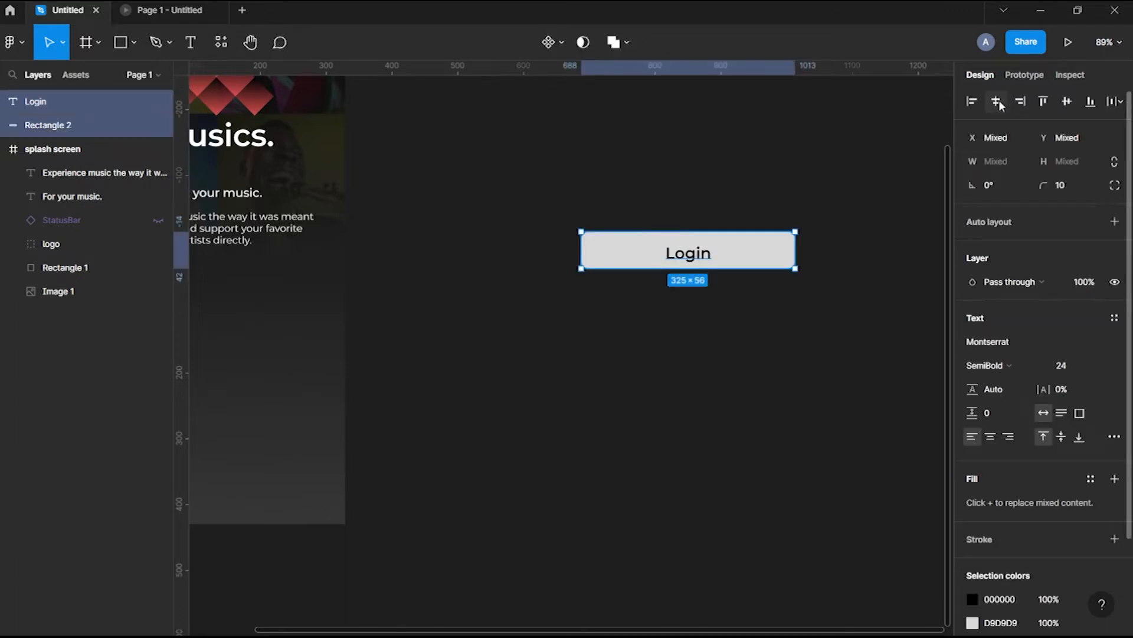
{"action": "key", "text": "ctrl+g"}
{"action": "key", "text": "ctrl+d"}
{"action": "left_click_drag", "start_coordinate": [742, 259], "coordinate": [742, 324]}
{"action": "double_click", "coordinate": [704, 312]}
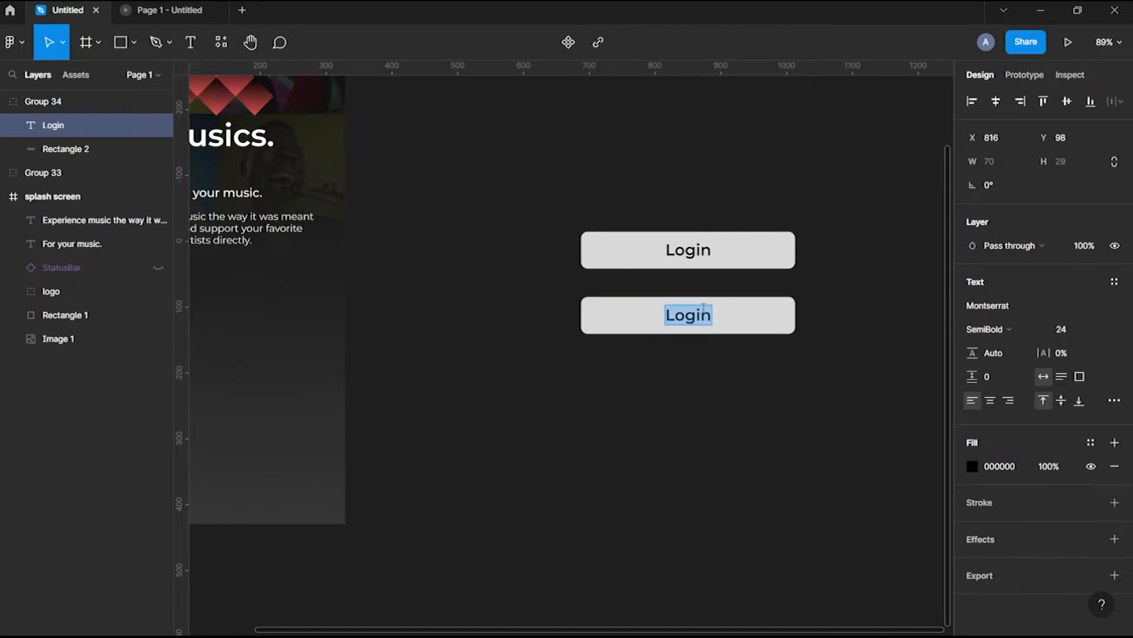
{"action": "type", "text": "Sing up"}
{"action": "key", "text": "Escape"}
{"action": "key", "text": "Escape"}
Colour the Sing up label with the grey sampled from the button
{"action": "left_click", "coordinate": [791, 318]}
{"action": "double_click", "coordinate": [791, 318]}
{"action": "left_click", "coordinate": [718, 318]}
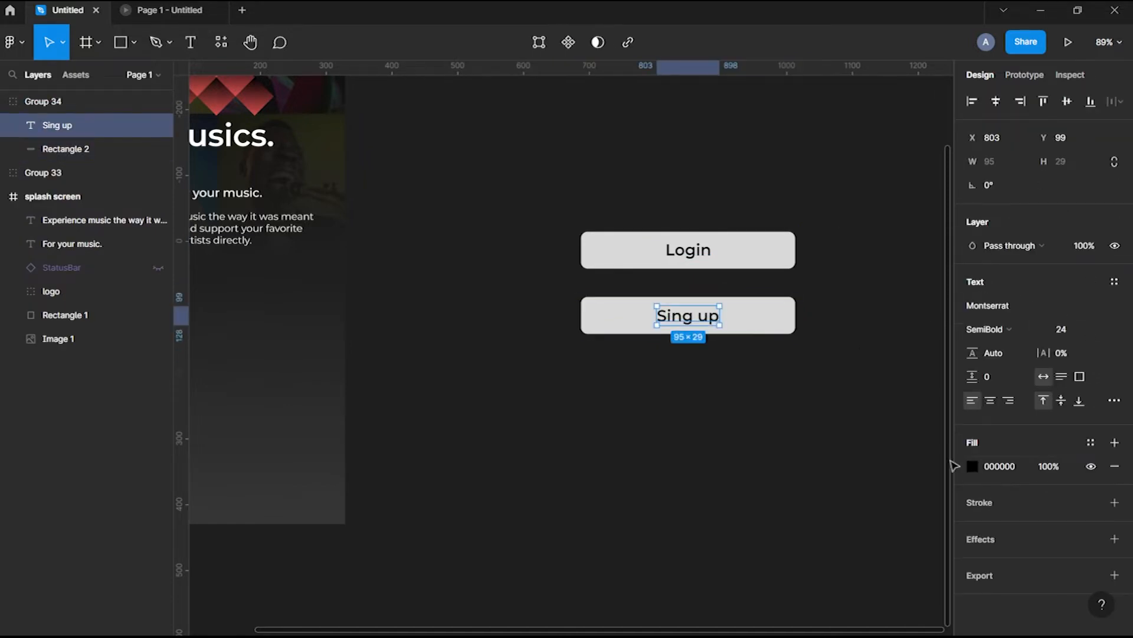
{"action": "left_click", "coordinate": [972, 466]}
{"action": "key", "text": "i"}
{"action": "left_click", "coordinate": [688, 324]}
Set the second button's rectangle fill to 363636
{"action": "left_click", "coordinate": [647, 319]}
{"action": "left_click", "coordinate": [973, 305]}
{"action": "left_click", "coordinate": [904, 503]}
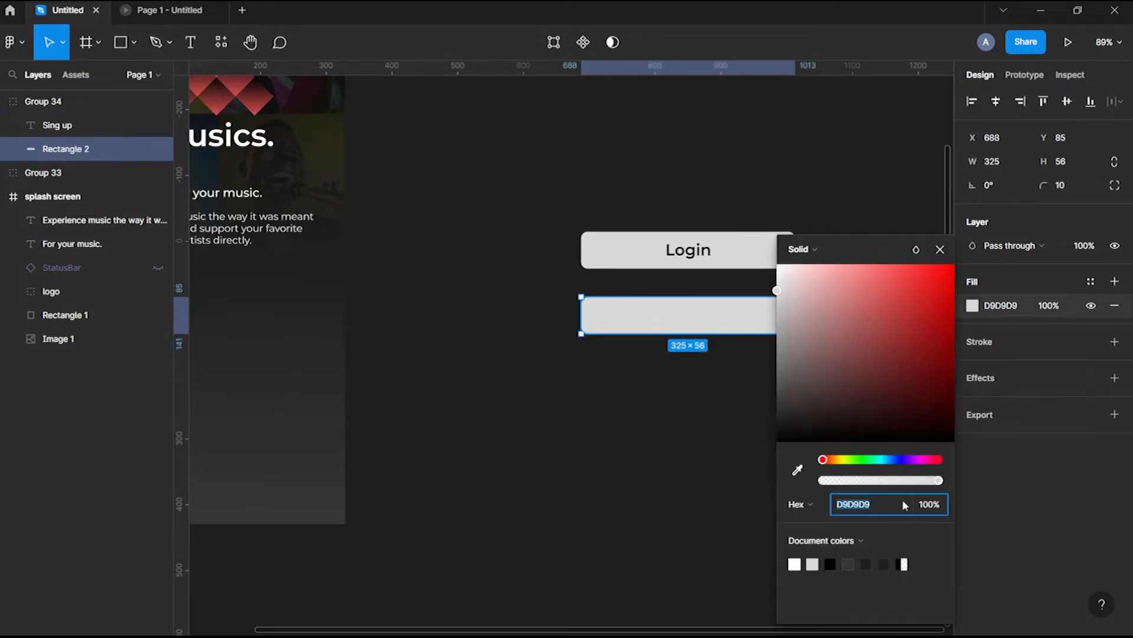
{"action": "type", "text": "363636"}
{"action": "key", "text": "Return"}
{"action": "left_click", "coordinate": [883, 564]}
{"action": "left_click", "coordinate": [849, 564]}
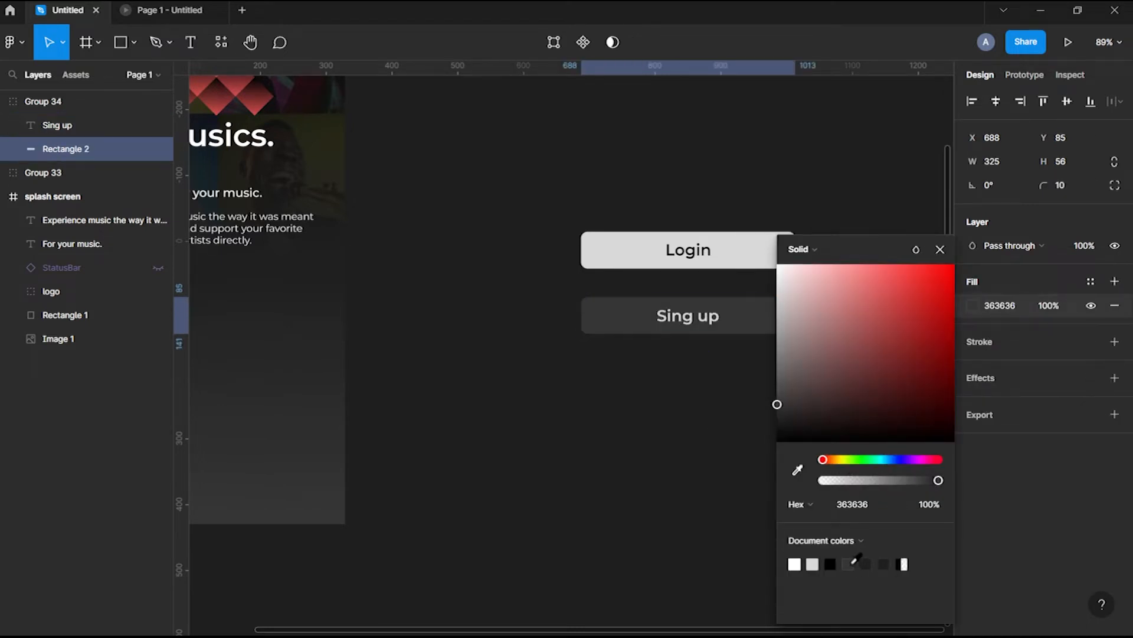
Add a stroke to the Sing up button positioned Outside
{"action": "left_click", "coordinate": [1004, 342]}
{"action": "left_click", "coordinate": [981, 389]}
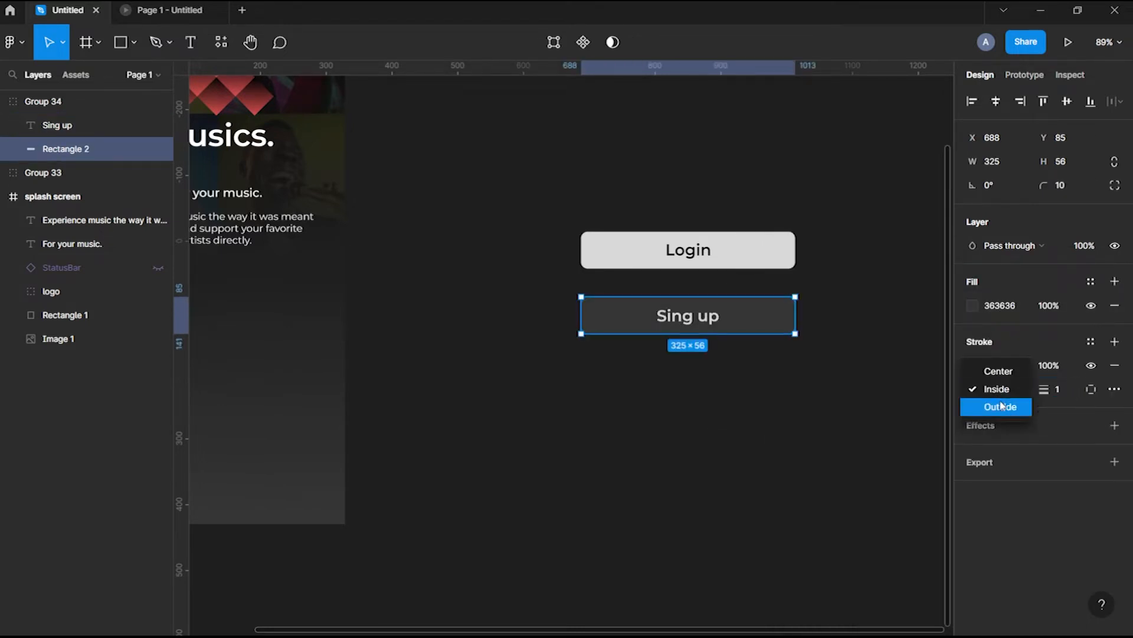
{"action": "left_click", "coordinate": [988, 405]}
{"action": "left_click", "coordinate": [972, 365]}
{"action": "left_click", "coordinate": [733, 179]}
{"action": "scroll", "coordinate": [752, 441], "scroll_direction": "down", "scroll_amount": 5}
{"action": "scroll", "coordinate": [751, 441], "scroll_direction": "down", "scroll_amount": 2}
{"action": "scroll", "coordinate": [752, 441], "scroll_direction": "right", "scroll_amount": 2}
{"action": "left_click", "coordinate": [50, 177]}
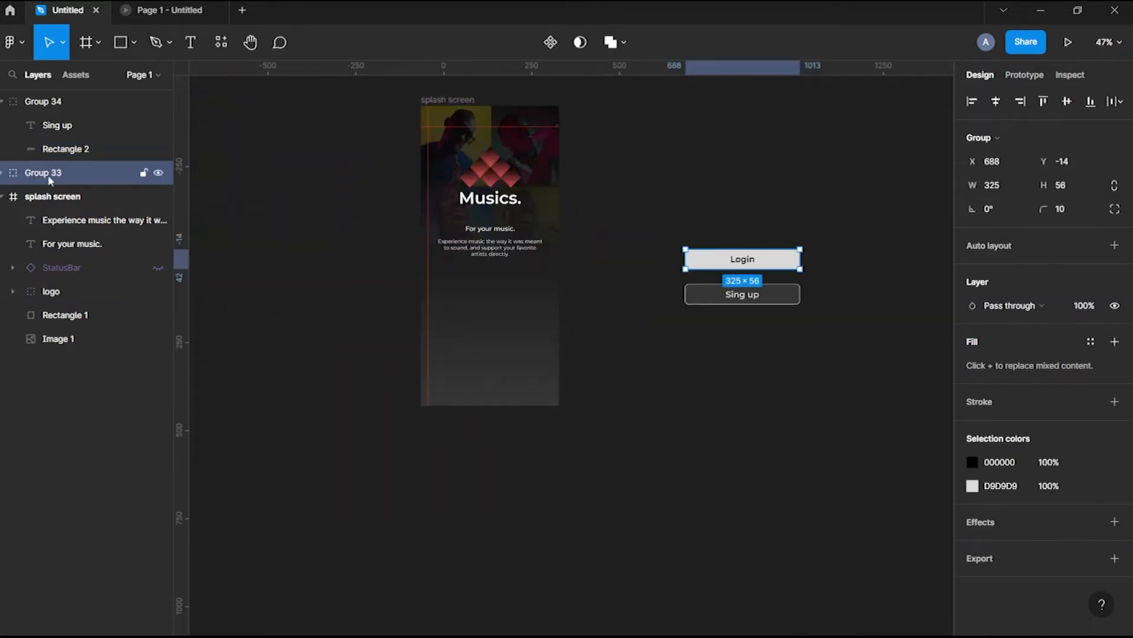
Name the group 'sing up btn' and set 32 spacing between the Login and Sing up buttons
{"action": "double_click", "coordinate": [55, 106]}
{"action": "type", "text": "sing up btn"}
{"action": "key", "text": "Return"}
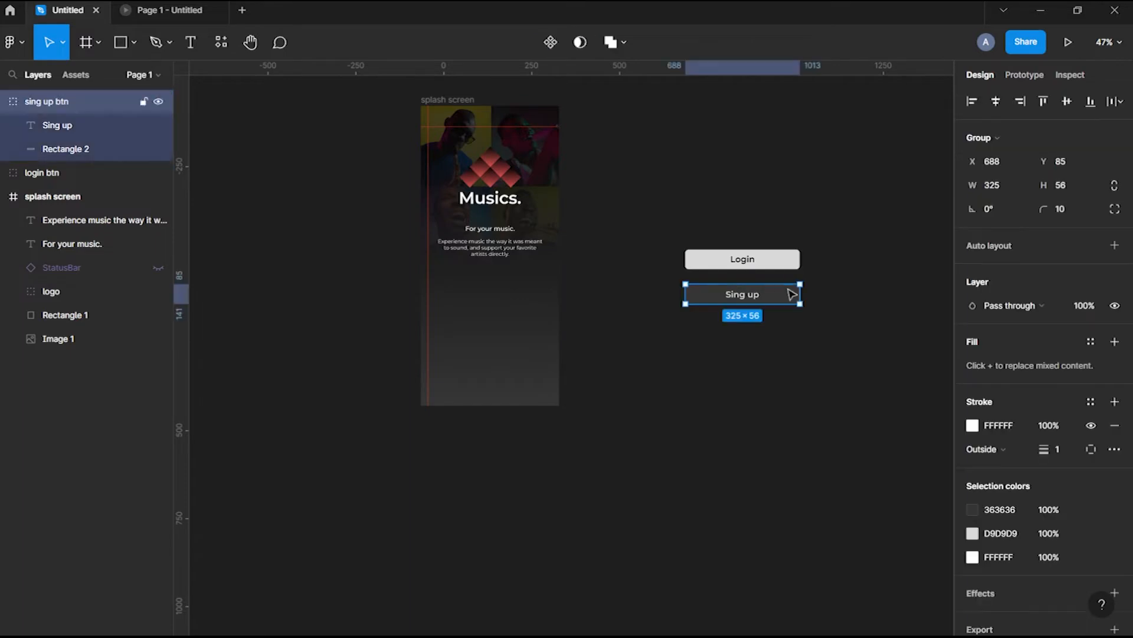
{"action": "left_click", "coordinate": [785, 260], "text": "shift"}
{"action": "left_click", "coordinate": [1016, 238]}
{"action": "type", "text": "32"}
{"action": "key", "text": "Return"}
Copy both buttons into the splash screen's lower part and move the originals aside
{"action": "left_click_drag", "start_coordinate": [787, 264], "coordinate": [539, 337]}
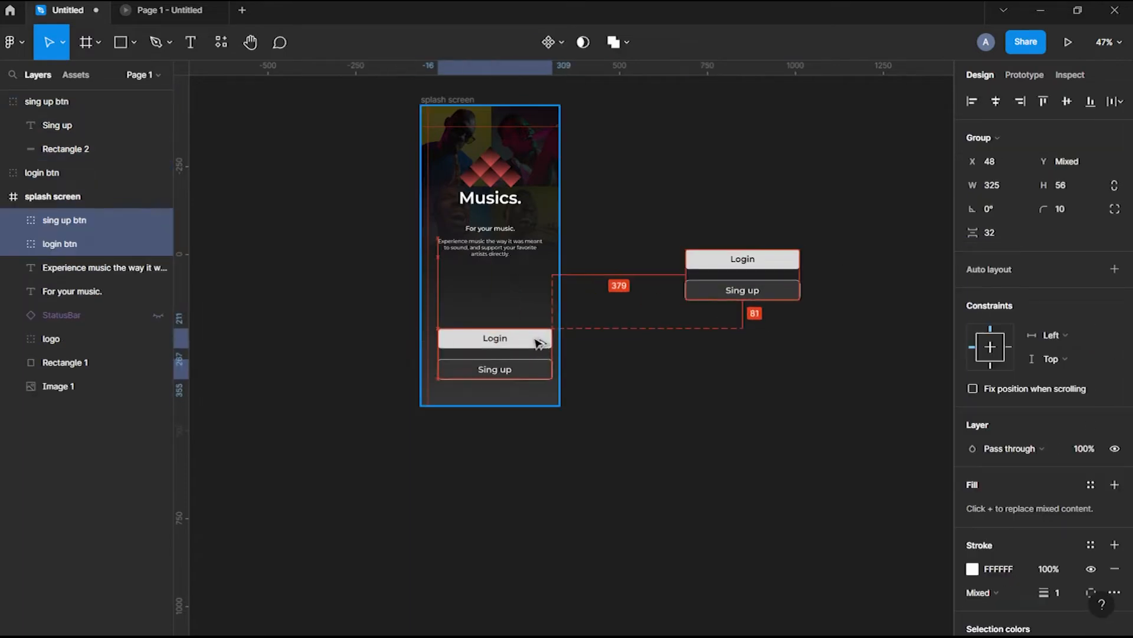
{"action": "left_click", "coordinate": [787, 264]}
{"action": "left_click_drag", "start_coordinate": [787, 265], "coordinate": [342, 121]}
{"action": "left_click", "coordinate": [817, 273]}
{"action": "left_click_drag", "start_coordinate": [496, 190], "coordinate": [274, 211]}
{"action": "key", "text": "Escape"}
Nudge the button pair up near the splash screen's bottom and preview it in presentation view
{"action": "scroll", "coordinate": [522, 339], "scroll_direction": "down", "scroll_amount": 1}
{"action": "left_click", "coordinate": [522, 339]}
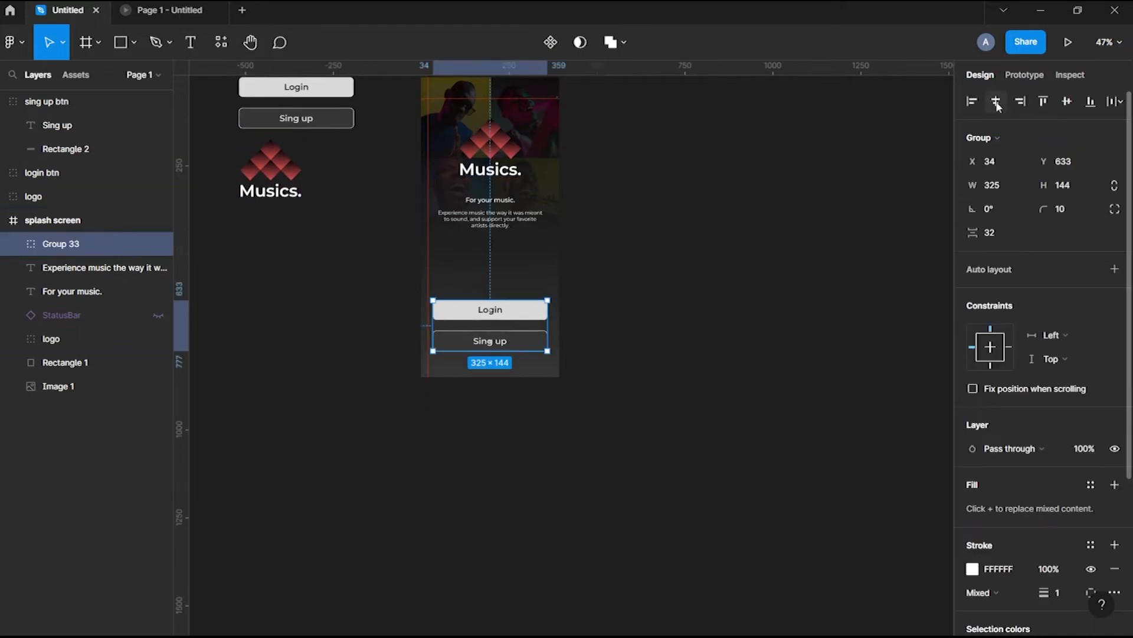
{"action": "scroll", "coordinate": [531, 338], "scroll_direction": "up", "scroll_amount": 2}
{"action": "left_click", "coordinate": [683, 402]}
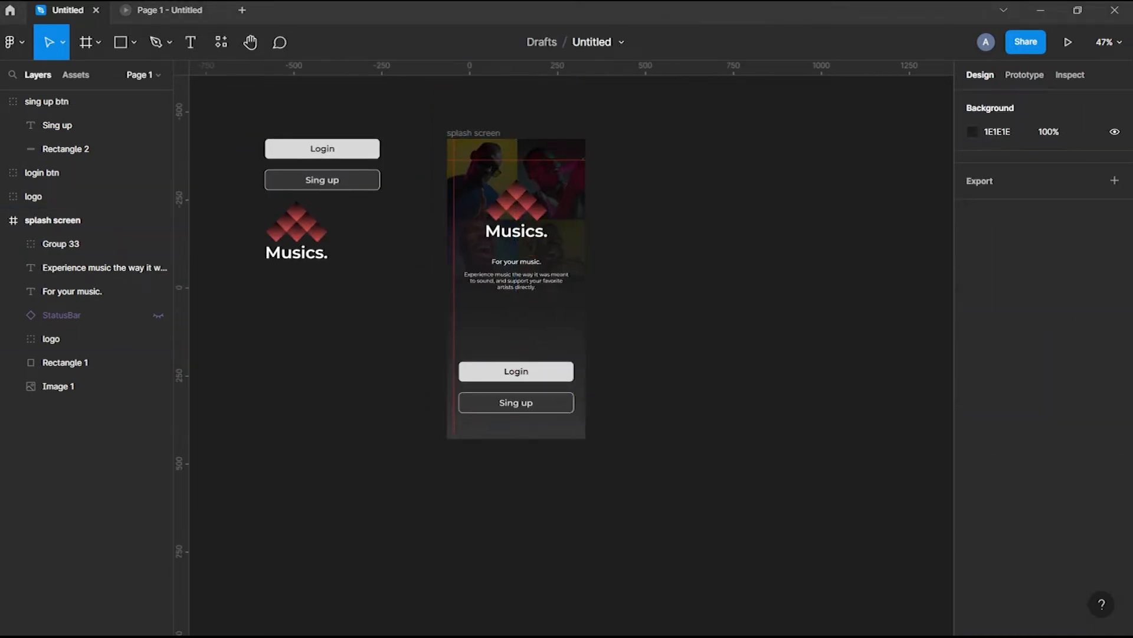
{"action": "left_click_drag", "start_coordinate": [542, 430], "coordinate": [539, 324]}
{"action": "key", "text": "shift+Up"}
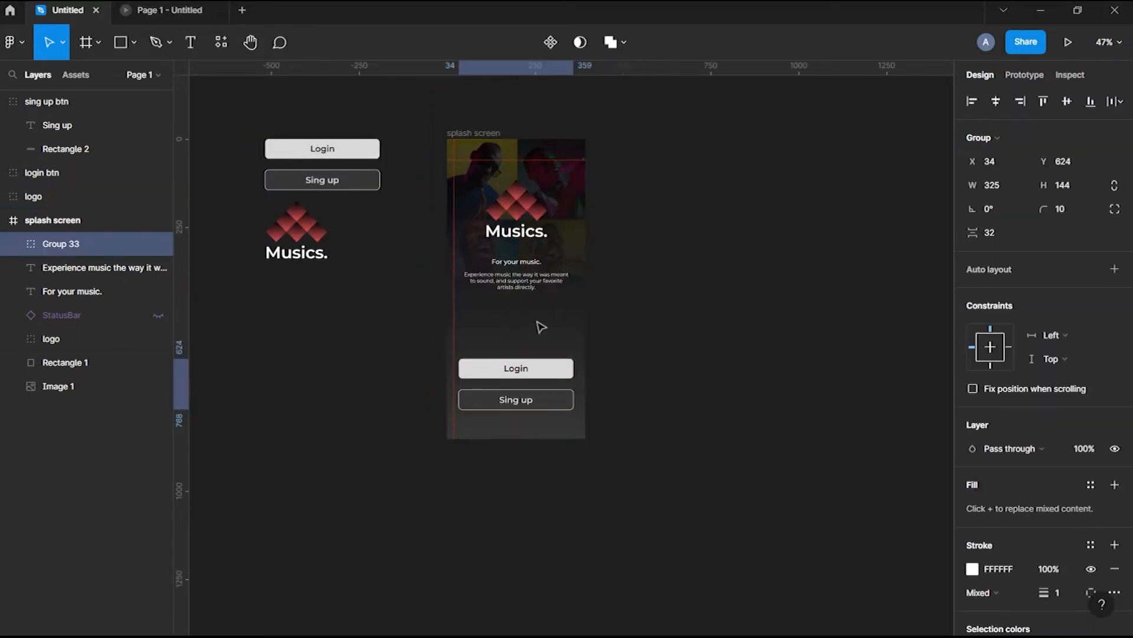
{"action": "left_click", "coordinate": [729, 375]}
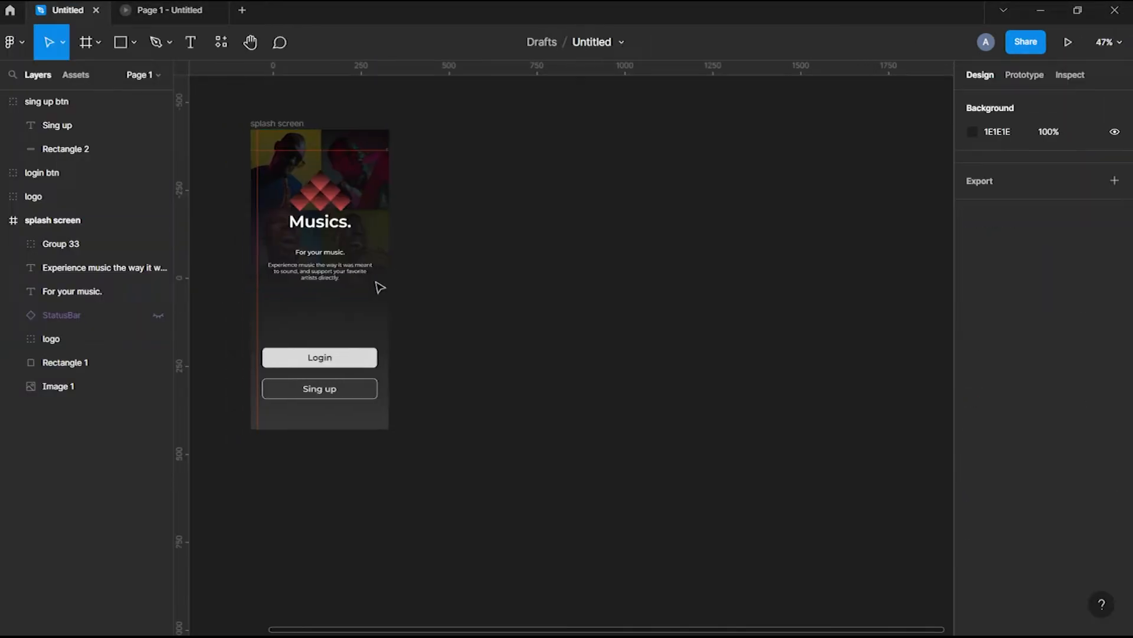
Rename the frame 'splash screen 1' and duplicate it into two more frames
{"action": "scroll", "coordinate": [379, 288], "scroll_direction": "down", "scroll_amount": 2}
{"action": "double_click", "coordinate": [262, 126]}
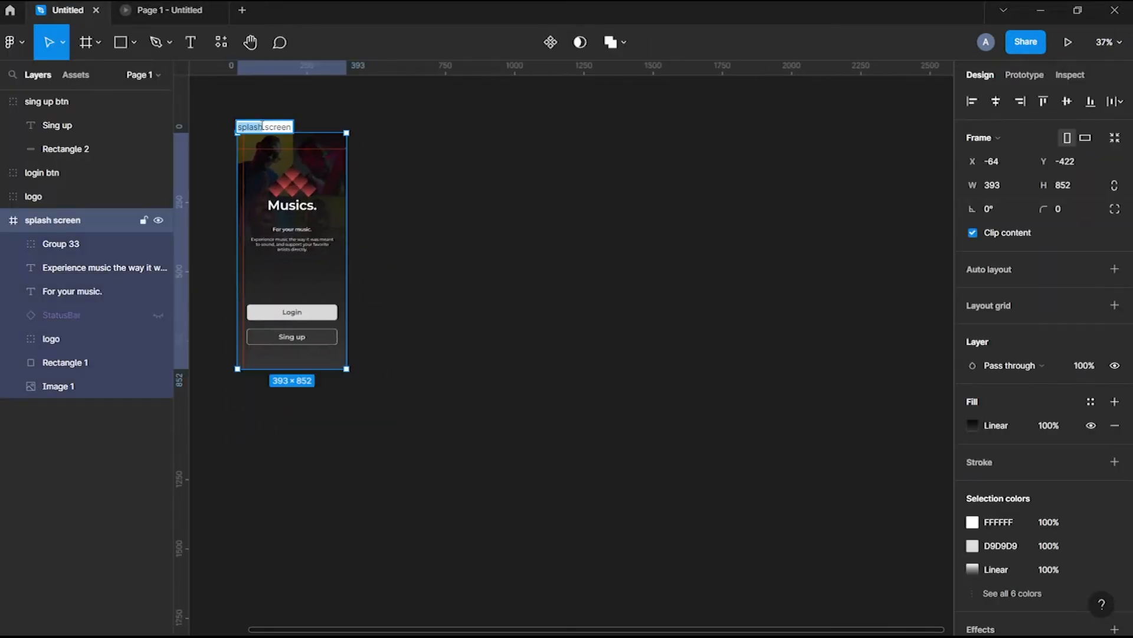
{"action": "type", "text": "1"}
{"action": "key", "text": "Return"}
{"action": "left_click_drag", "start_coordinate": [263, 126], "coordinate": [404, 127]}
{"action": "key", "text": "Escape"}
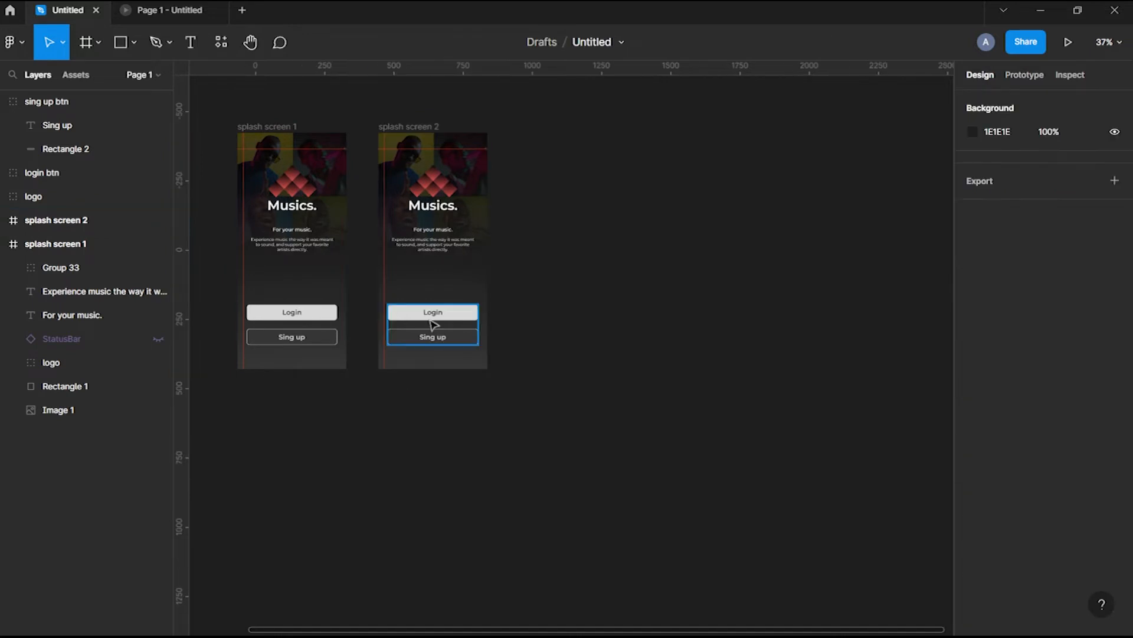
{"action": "double_click", "coordinate": [475, 166]}
{"action": "key", "text": "Escape"}
{"action": "left_click", "coordinate": [640, 268]}
{"action": "left_click_drag", "start_coordinate": [419, 127], "coordinate": [564, 129]}
Name the third frame 'login' and set its logo image width to 90
{"action": "double_click", "coordinate": [583, 127]}
{"action": "left_click", "coordinate": [696, 230]}
{"action": "scroll", "coordinate": [696, 230], "scroll_direction": "right", "scroll_amount": 2}
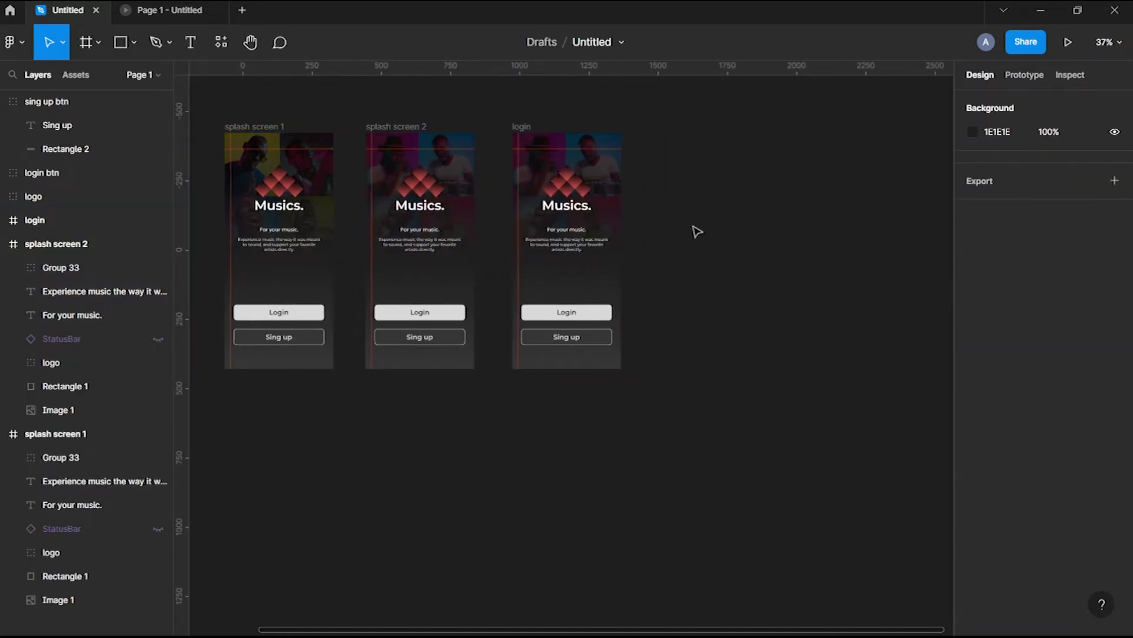
{"action": "left_click", "coordinate": [552, 183], "text": "ctrl"}
{"action": "left_click", "coordinate": [998, 162]}
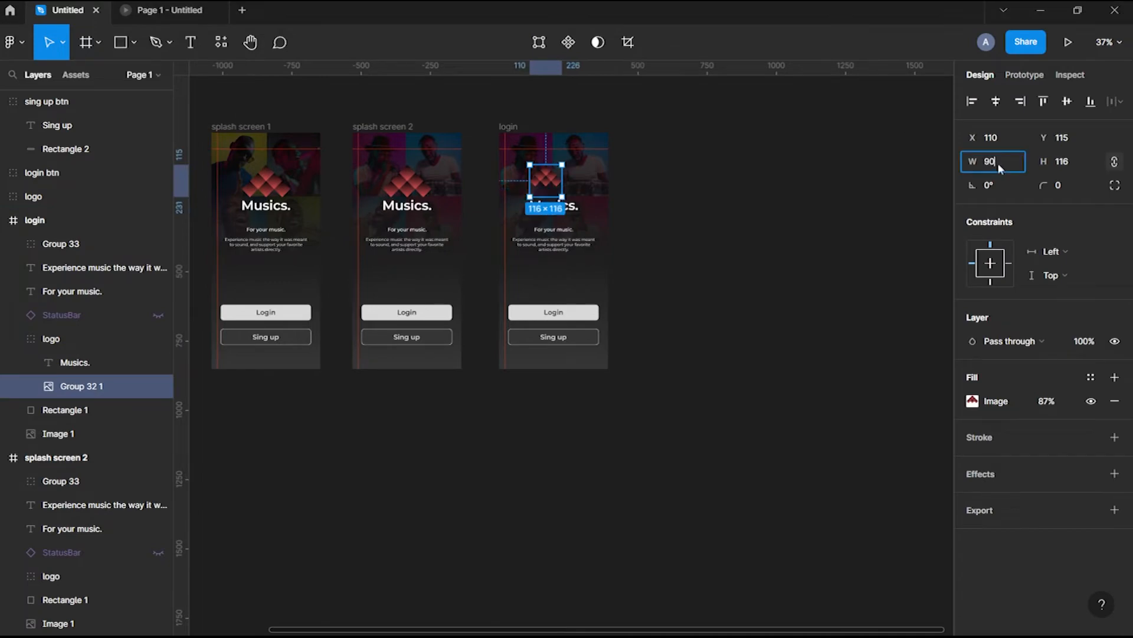
{"action": "left_click", "coordinate": [827, 198]}
{"action": "left_click", "coordinate": [508, 126]}
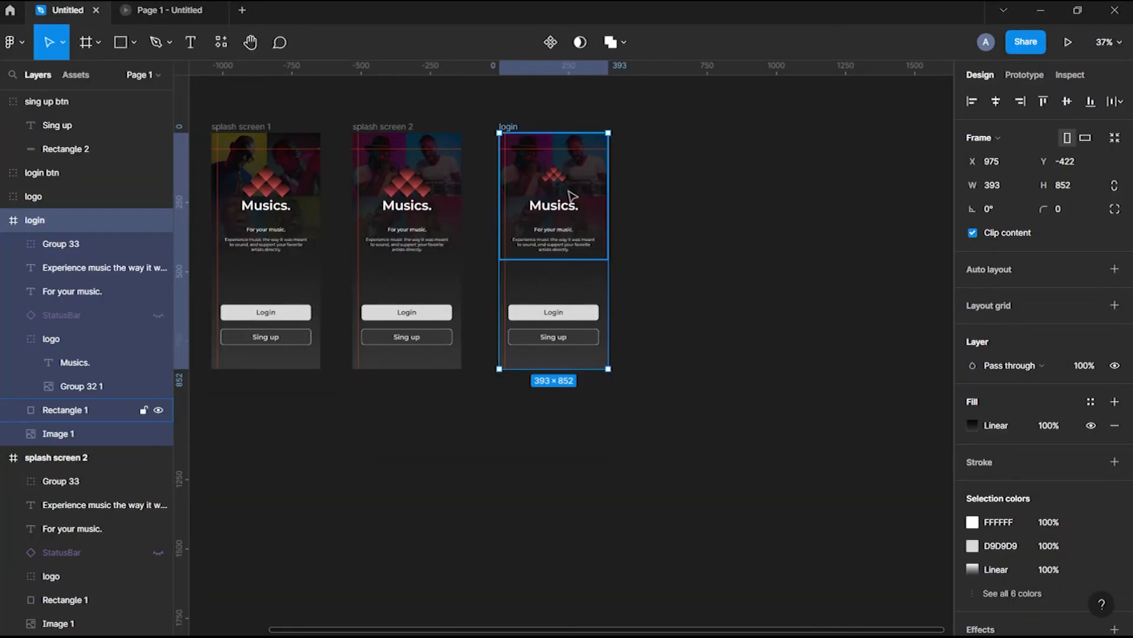
Set the Musics. text to size 28, tighten logo spacing to -8, and recentre the logo
{"action": "left_click", "coordinate": [572, 196], "text": "ctrl"}
{"action": "left_click", "coordinate": [1062, 424]}
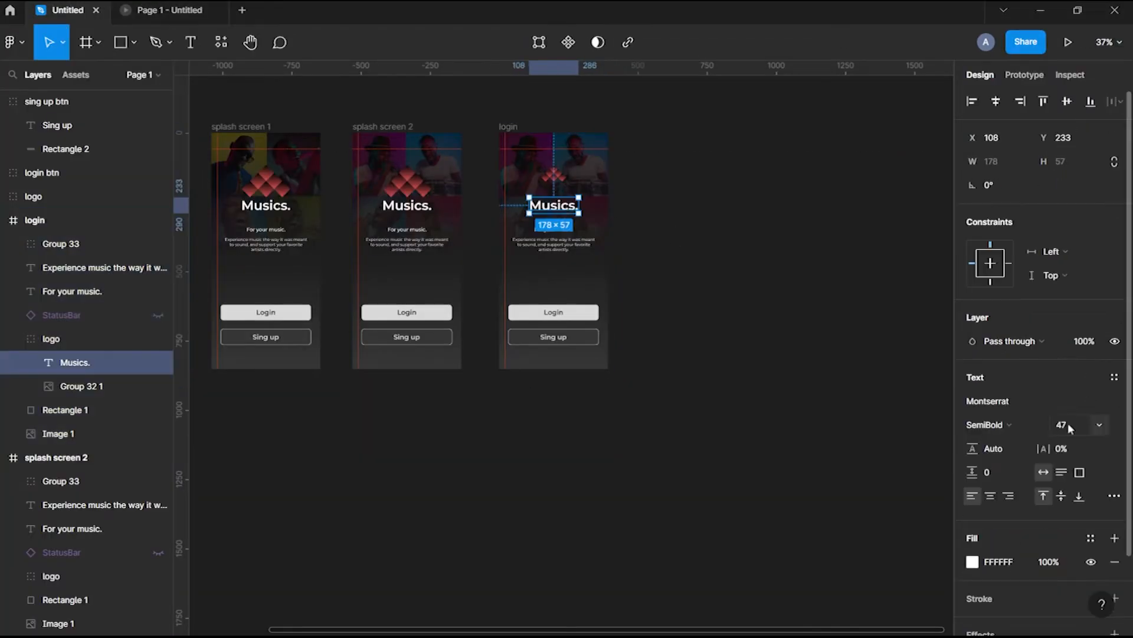
{"action": "type", "text": "28"}
{"action": "key", "text": "Return"}
{"action": "left_click", "coordinate": [561, 182], "text": "shift"}
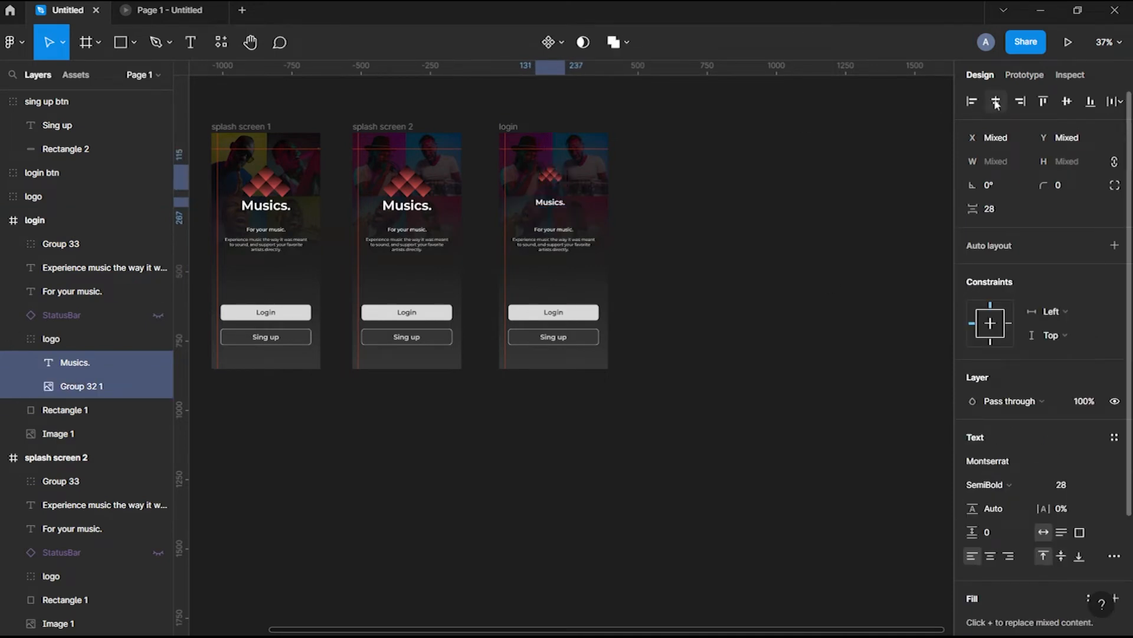
{"action": "left_click", "coordinate": [559, 181]}
{"action": "type", "text": "-7"}
{"action": "key", "text": "Return"}
{"action": "key", "text": "Down"}
{"action": "left_click", "coordinate": [767, 177]}
{"action": "left_click", "coordinate": [552, 180]}
{"action": "left_click_drag", "start_coordinate": [552, 180], "coordinate": [555, 180]}
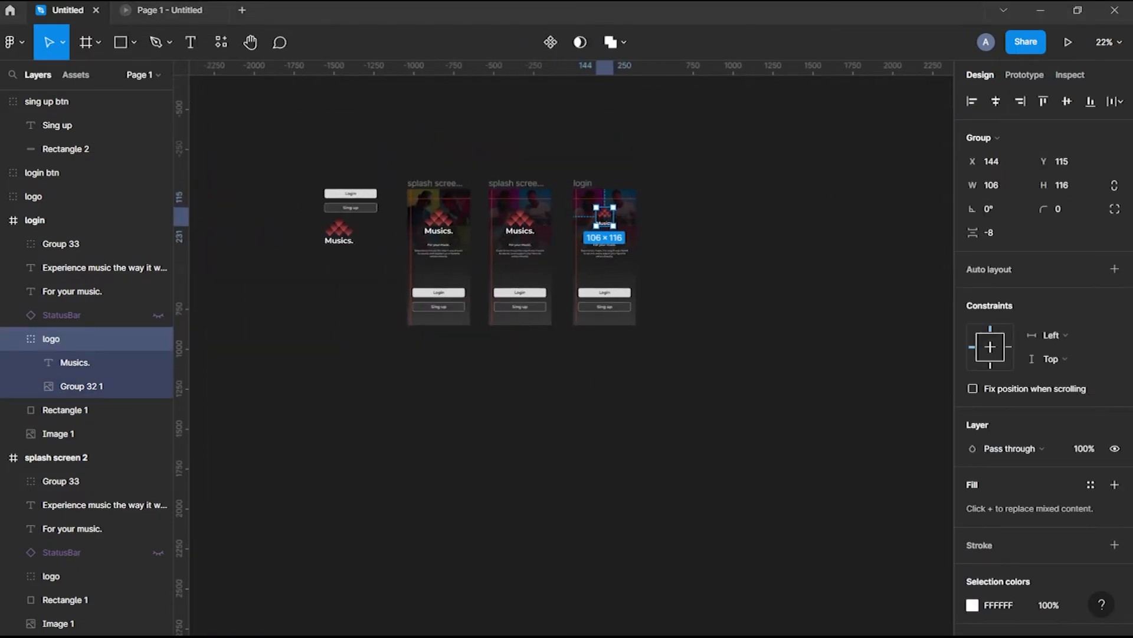
Paste a back chevron at the login frame's top-left and show its status bar
{"action": "key", "text": "ctrl+v"}
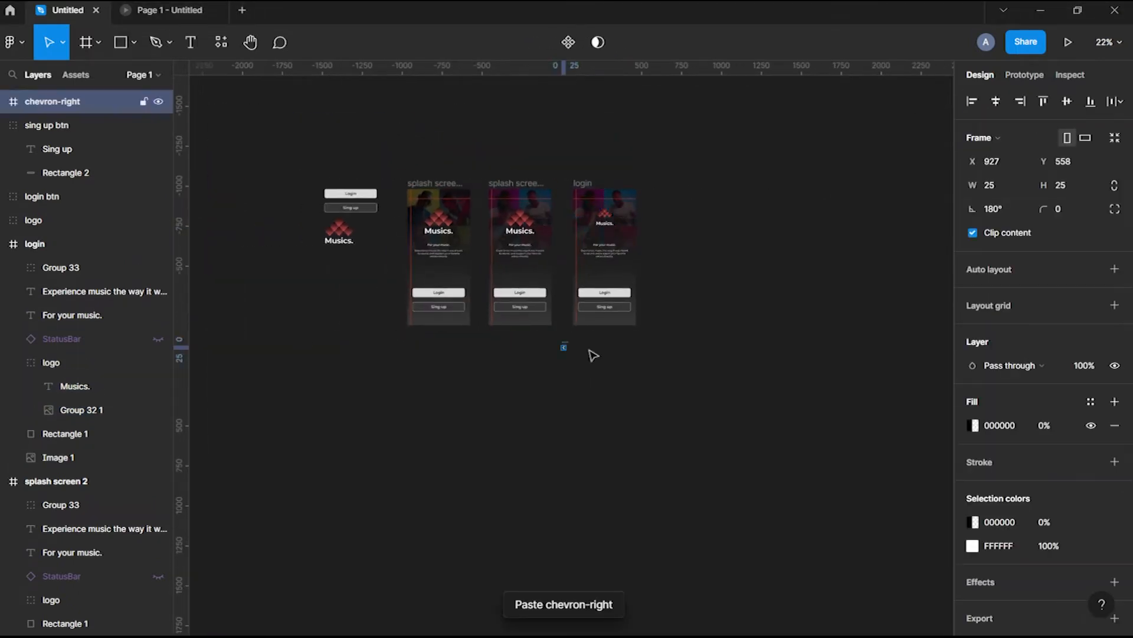
{"action": "scroll", "coordinate": [592, 355], "scroll_direction": "up", "scroll_amount": 5}
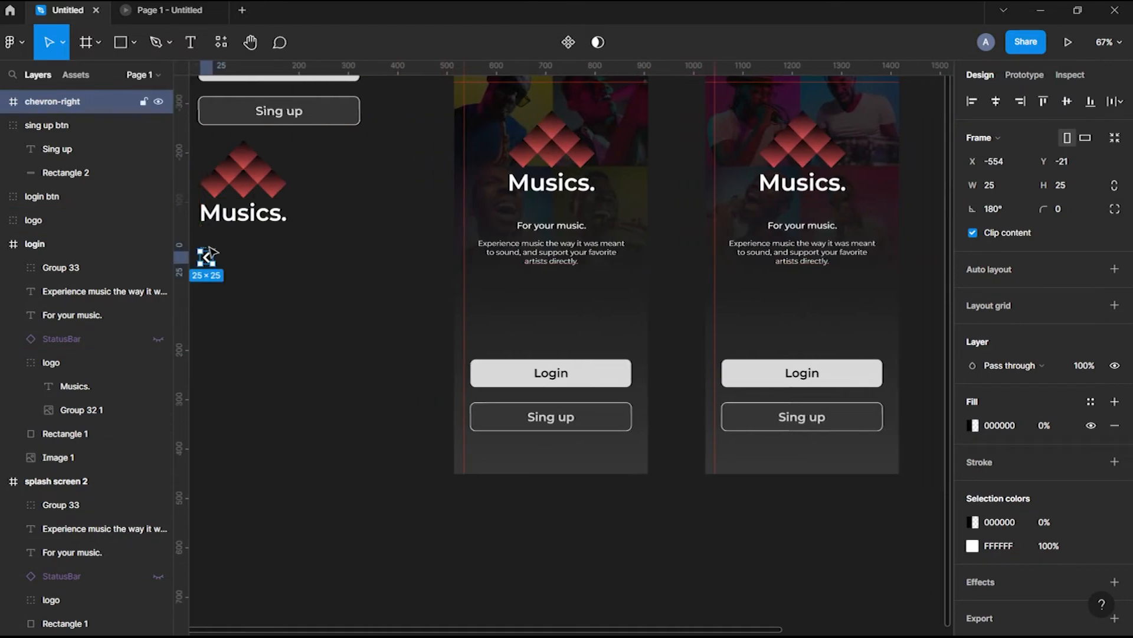
{"action": "scroll", "coordinate": [416, 255], "scroll_direction": "up", "scroll_amount": 3}
{"action": "scroll", "coordinate": [417, 255], "scroll_direction": "right", "scroll_amount": 4}
{"action": "left_click", "coordinate": [519, 232]}
{"action": "key", "text": "ctrl+v"}
{"action": "left_click_drag", "start_coordinate": [608, 436], "coordinate": [530, 278]}
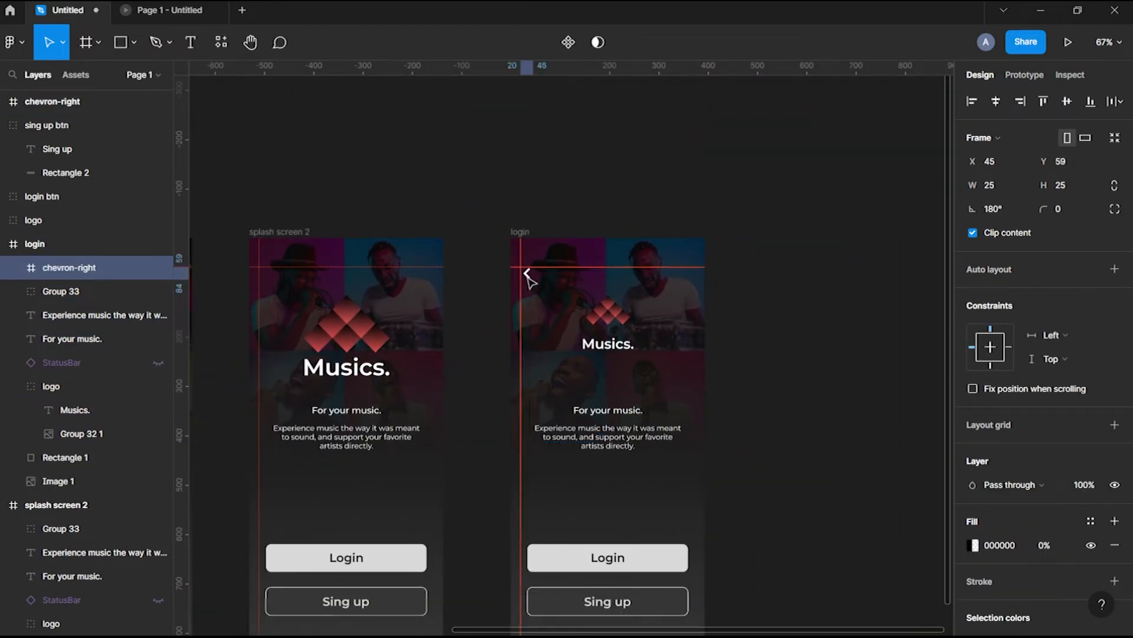
{"action": "left_click", "coordinate": [477, 313]}
{"action": "left_click", "coordinate": [157, 363]}
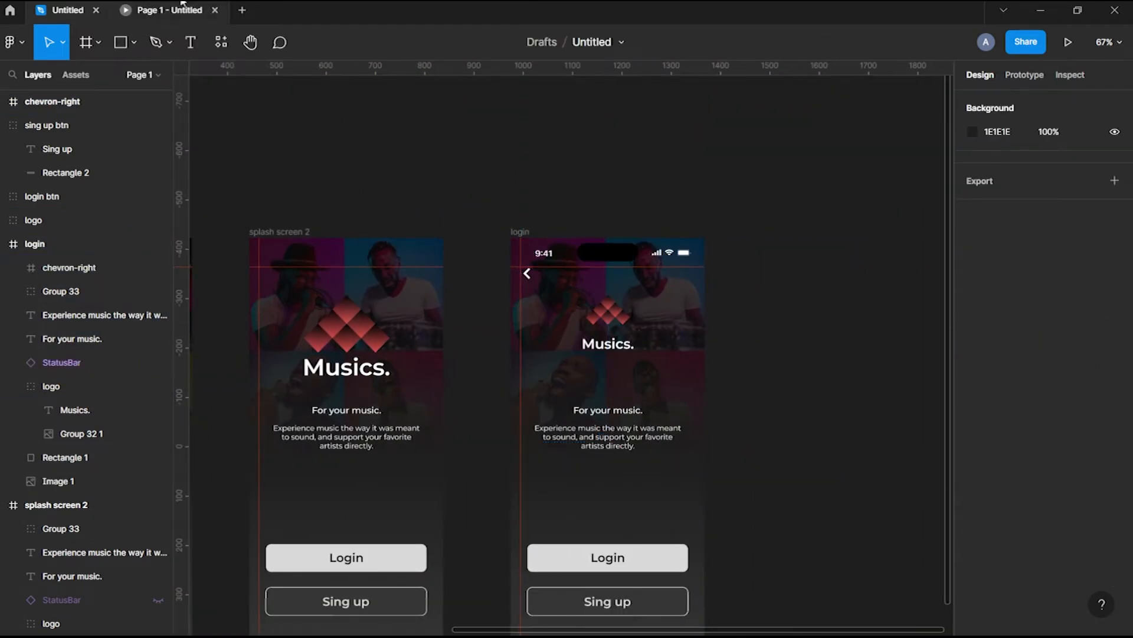
{"action": "left_click", "coordinate": [182, 4]}
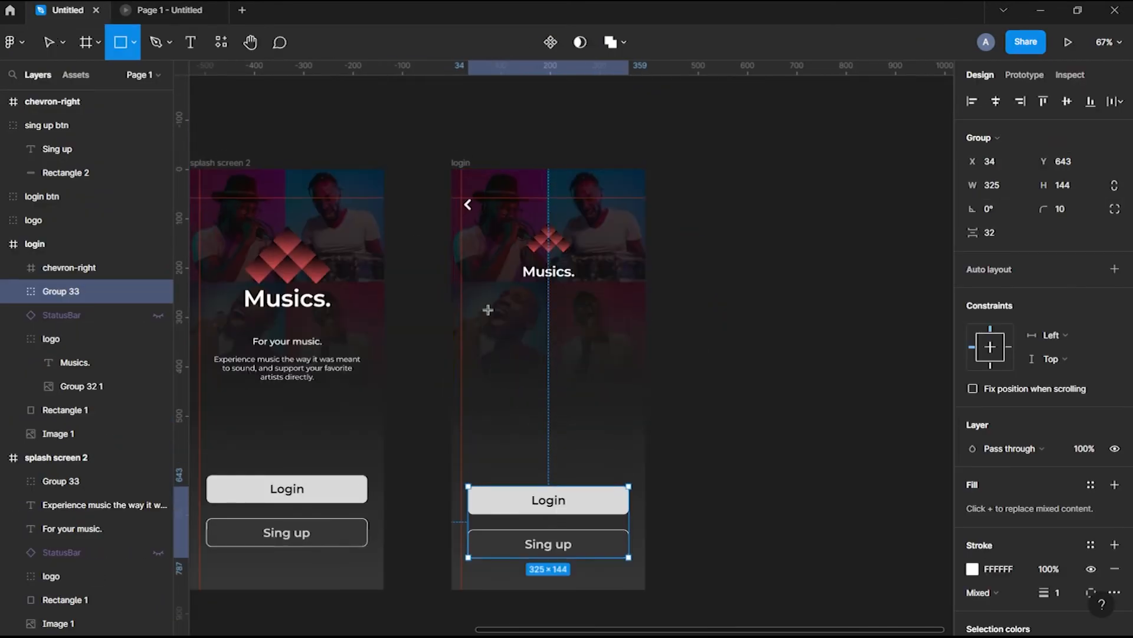
Draw an input box rectangle 325 wide below the Musics. logo
{"action": "left_click_drag", "start_coordinate": [487, 310], "coordinate": [518, 339]}
{"action": "left_click", "coordinate": [1064, 165]}
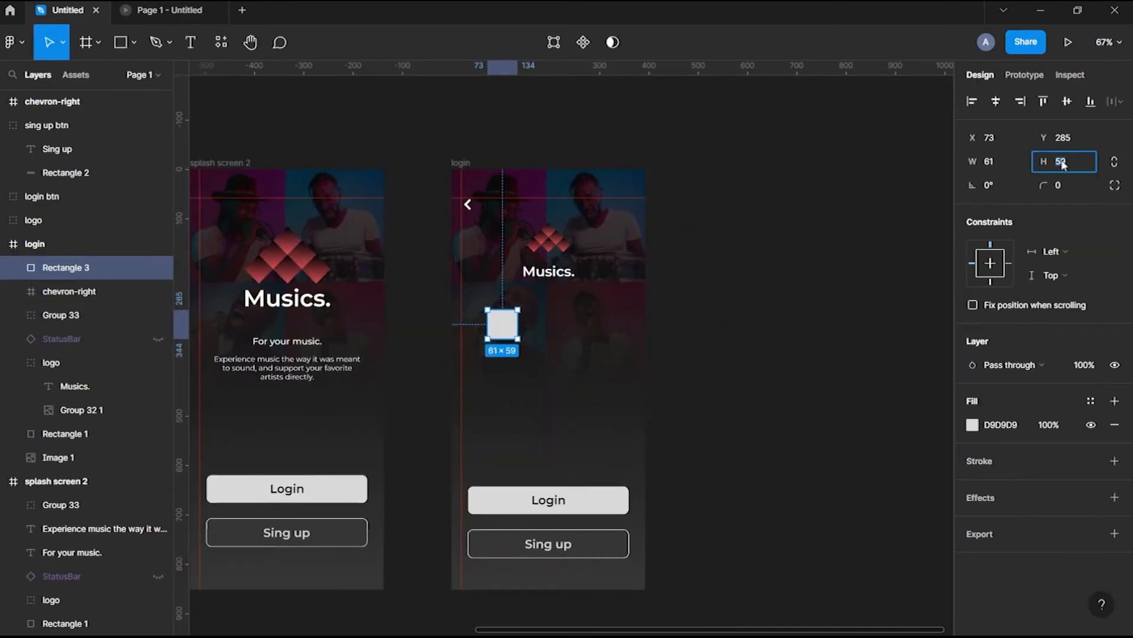
{"action": "key", "text": "BackSpace"}
{"action": "key", "text": "BackSpace"}
{"action": "type", "text": "325"}
{"action": "key", "text": "Return"}
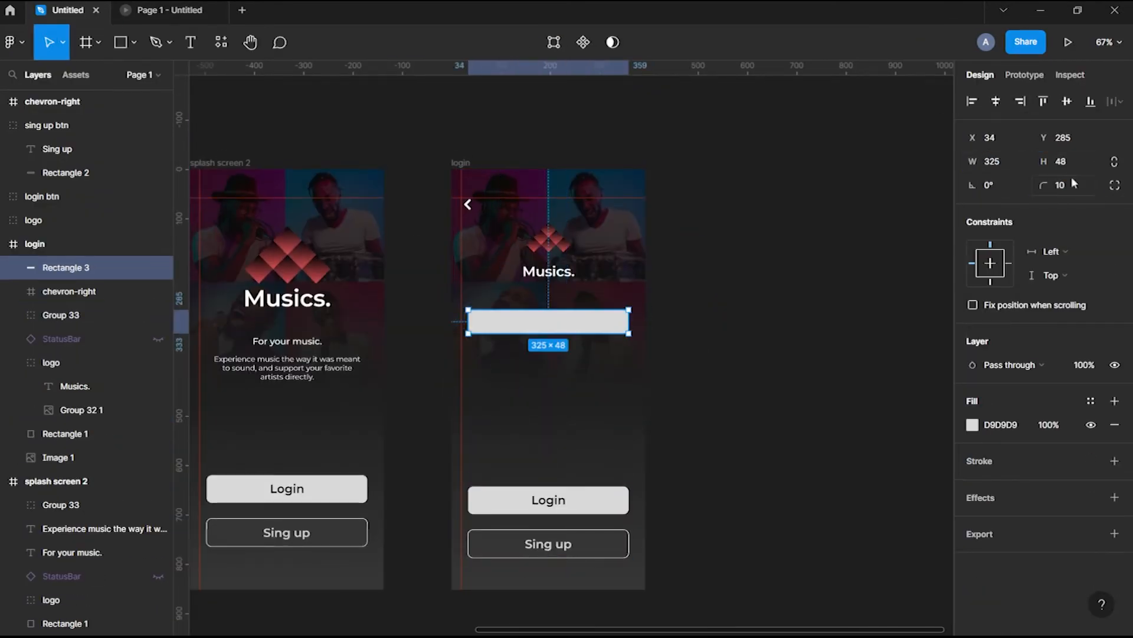
Give the input box a white stroke and a 10% black fill
{"action": "left_click", "coordinate": [1115, 461]}
{"action": "left_click", "coordinate": [1114, 424]}
{"action": "left_click", "coordinate": [972, 460]}
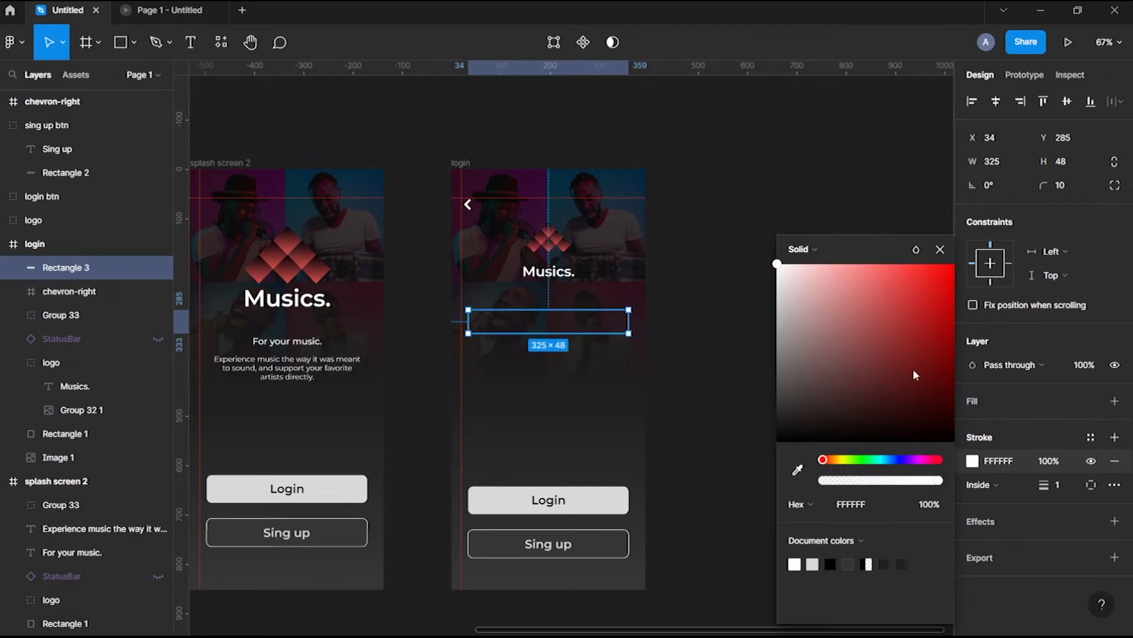
{"action": "left_click", "coordinate": [1020, 400]}
{"action": "left_click", "coordinate": [1115, 401]}
{"action": "left_click", "coordinate": [973, 425]}
{"action": "left_click", "coordinate": [779, 442]}
{"action": "left_click", "coordinate": [1040, 437]}
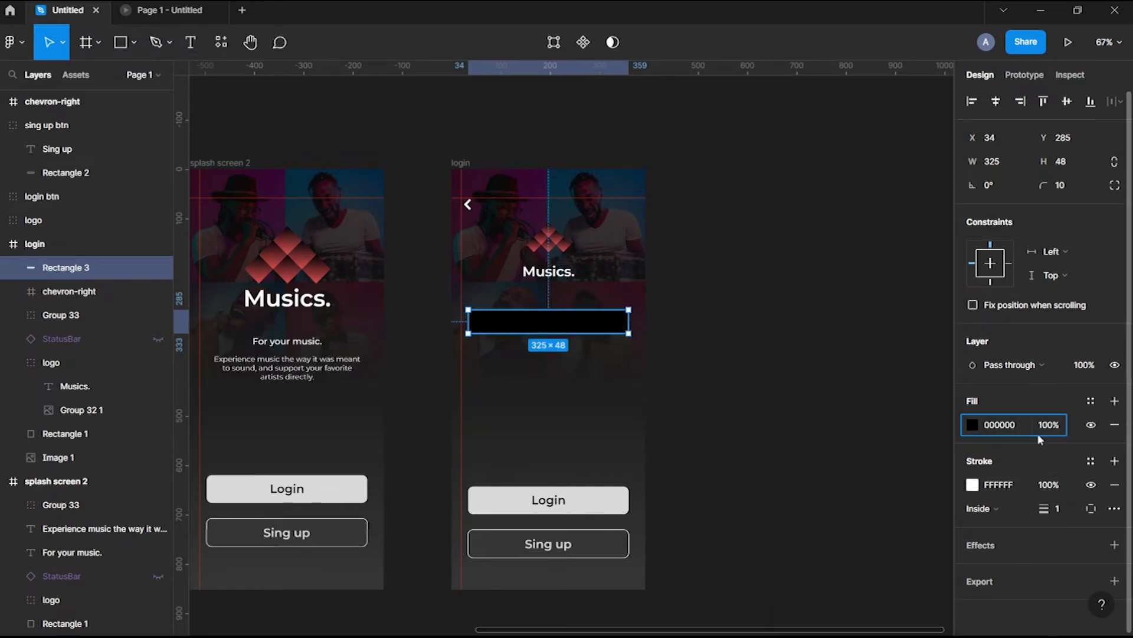
{"action": "left_click", "coordinate": [738, 378]}
{"action": "left_click", "coordinate": [585, 325]}
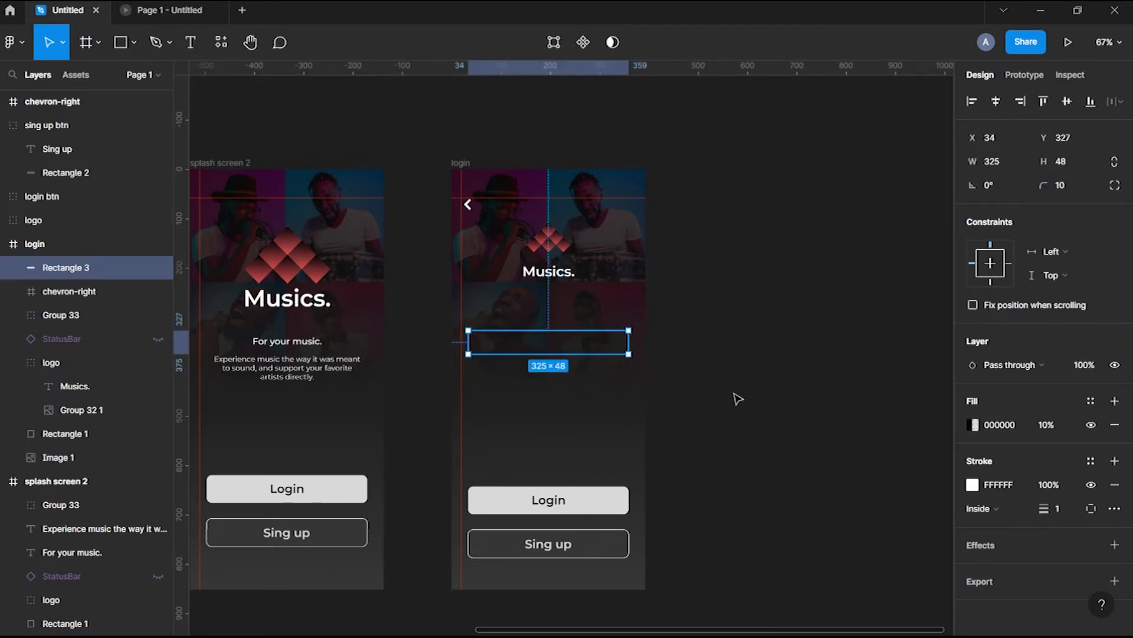
{"action": "scroll", "coordinate": [650, 413], "scroll_direction": "up", "scroll_amount": 3}
{"action": "scroll", "coordinate": [566, 335], "scroll_direction": "left", "scroll_amount": 2}
{"action": "left_click", "coordinate": [578, 254]}
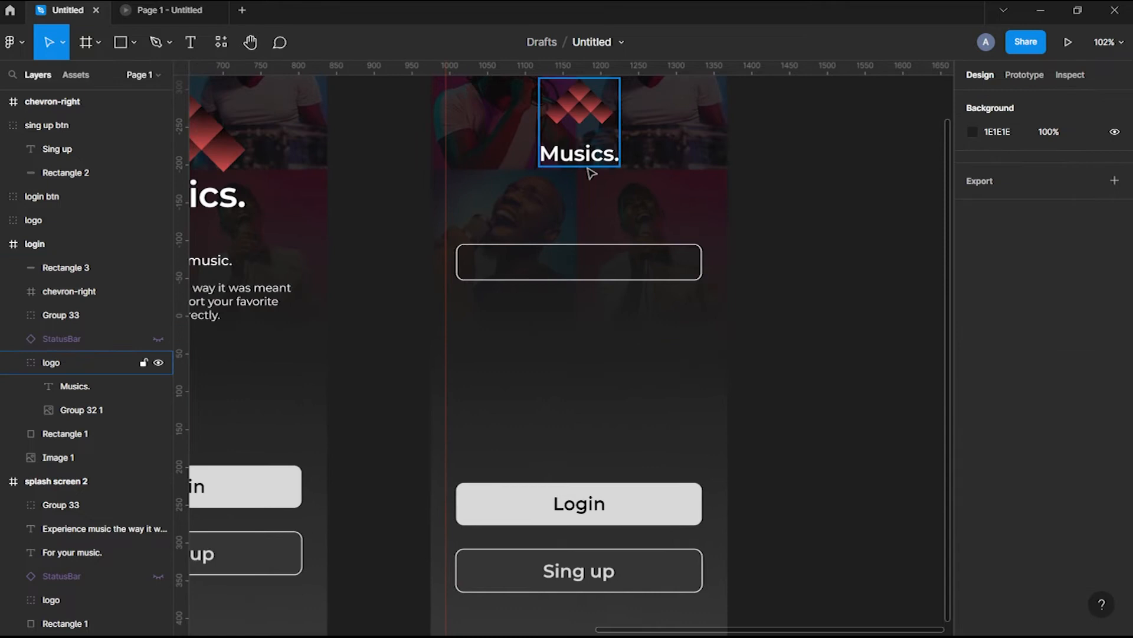
Add 'Username' text in Regular 18, aligned inside the input box toward its left edge
{"action": "left_click", "coordinate": [798, 276]}
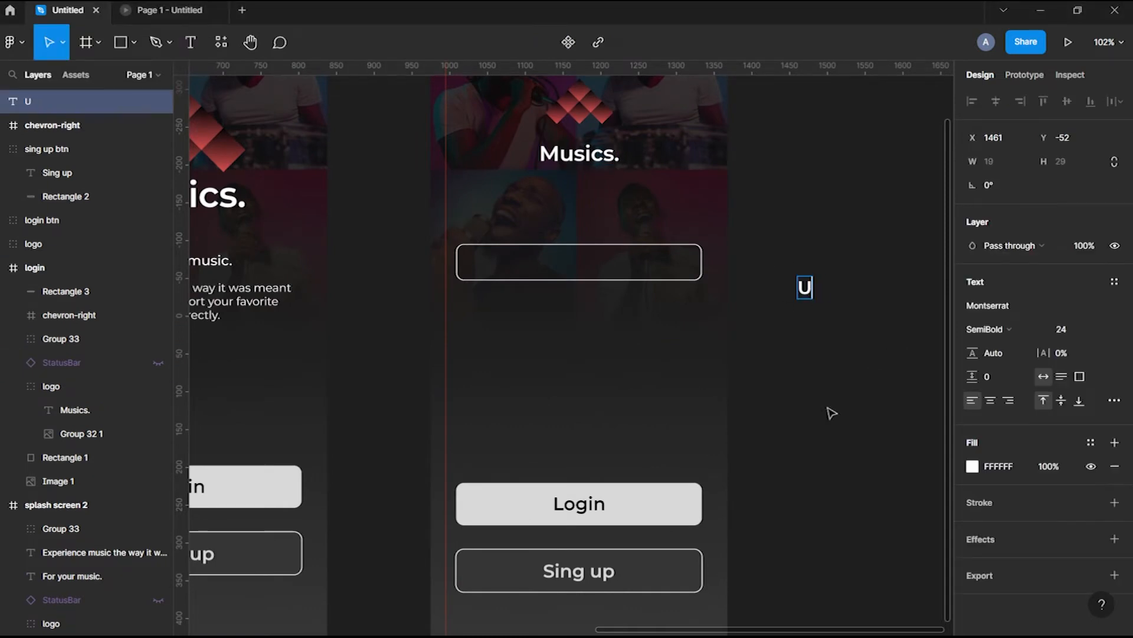
{"action": "key", "text": "Escape"}
{"action": "left_click", "coordinate": [984, 329]}
{"action": "left_click", "coordinate": [985, 291]}
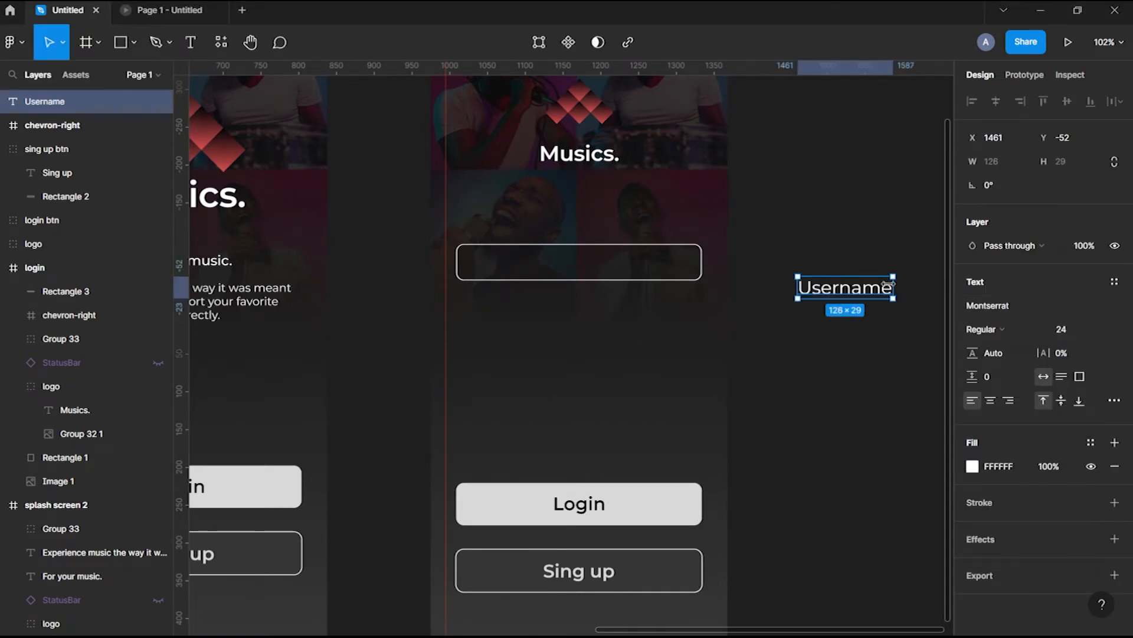
{"action": "left_click_drag", "start_coordinate": [846, 287], "coordinate": [553, 262]}
{"action": "left_click", "coordinate": [1065, 449]}
{"action": "type", "text": "18"}
{"action": "key", "text": "Return"}
{"action": "left_click", "coordinate": [698, 261], "text": "shift"}
{"action": "left_click", "coordinate": [996, 101]}
{"action": "left_click", "coordinate": [1067, 101]}
{"action": "left_click", "coordinate": [612, 270]}
{"action": "key", "text": "ctrl+alt+l"}
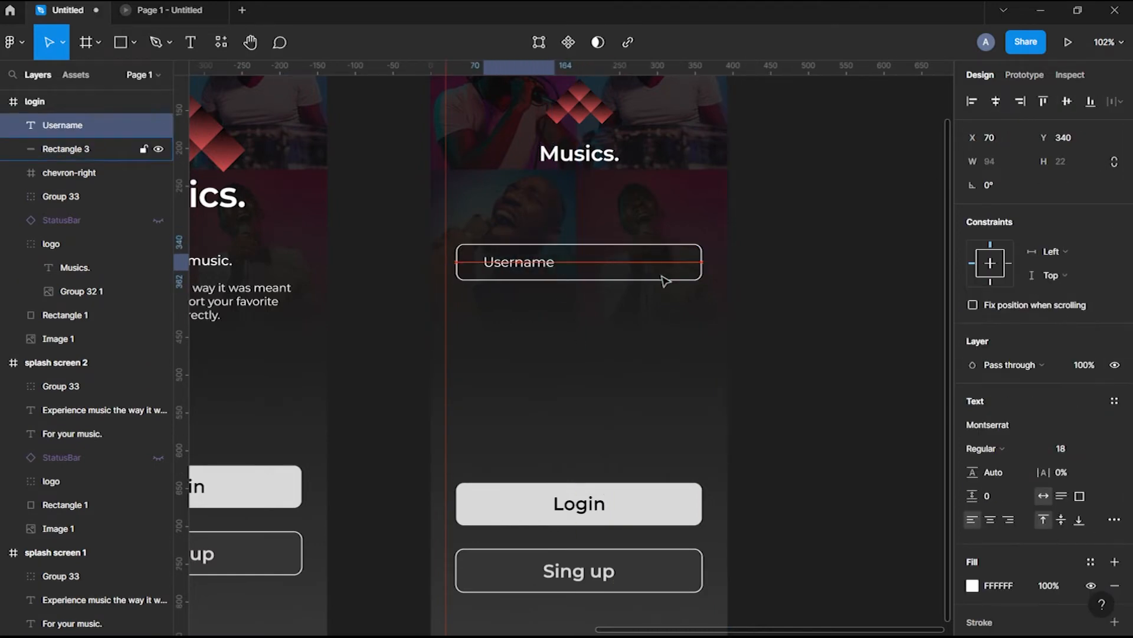
Duplicate the Username field below it and change the copy's text to Password
{"action": "left_click", "coordinate": [763, 351]}
{"action": "left_click", "coordinate": [531, 261]}
{"action": "left_click", "coordinate": [700, 267], "text": "shift"}
{"action": "left_click_drag", "start_coordinate": [532, 262], "coordinate": [528, 314]}
{"action": "double_click", "coordinate": [527, 317]}
{"action": "type", "text": "Pa"}
{"action": "left_click", "coordinate": [739, 381]}
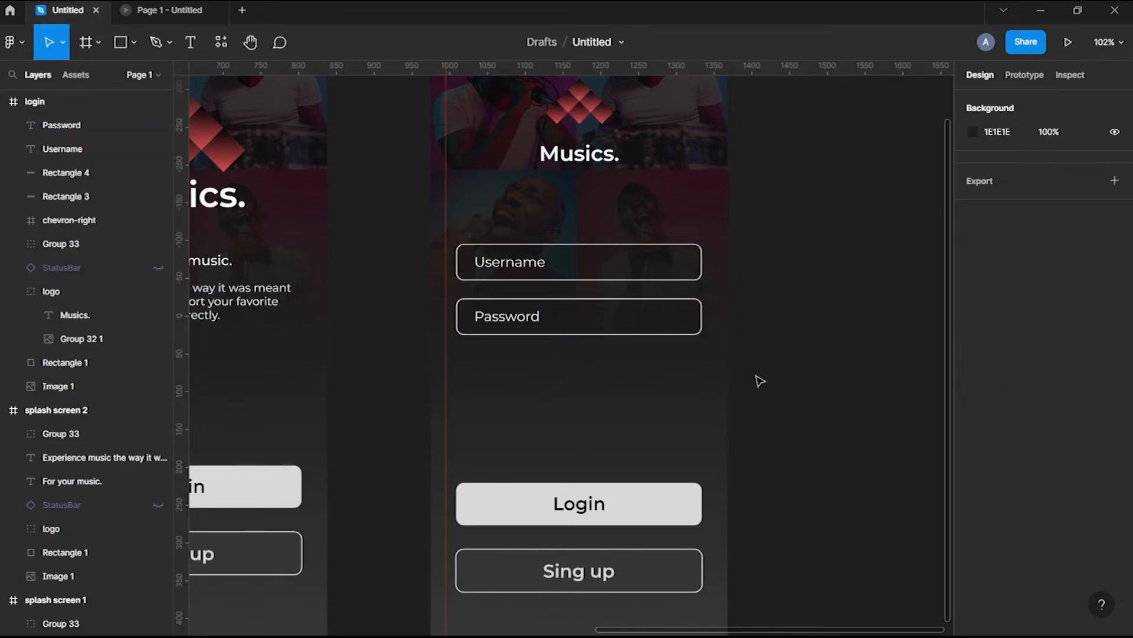
Group the Password label with its box and name the group 'pass'
{"action": "scroll", "coordinate": [510, 342], "scroll_direction": "down", "scroll_amount": 5}
{"action": "left_click", "coordinate": [508, 336]}
{"action": "left_click", "coordinate": [573, 337], "text": "shift"}
{"action": "key", "text": "ctrl+g"}
{"action": "double_click", "coordinate": [69, 129]}
{"action": "type", "text": "pass"}
{"action": "key", "text": "Return"}
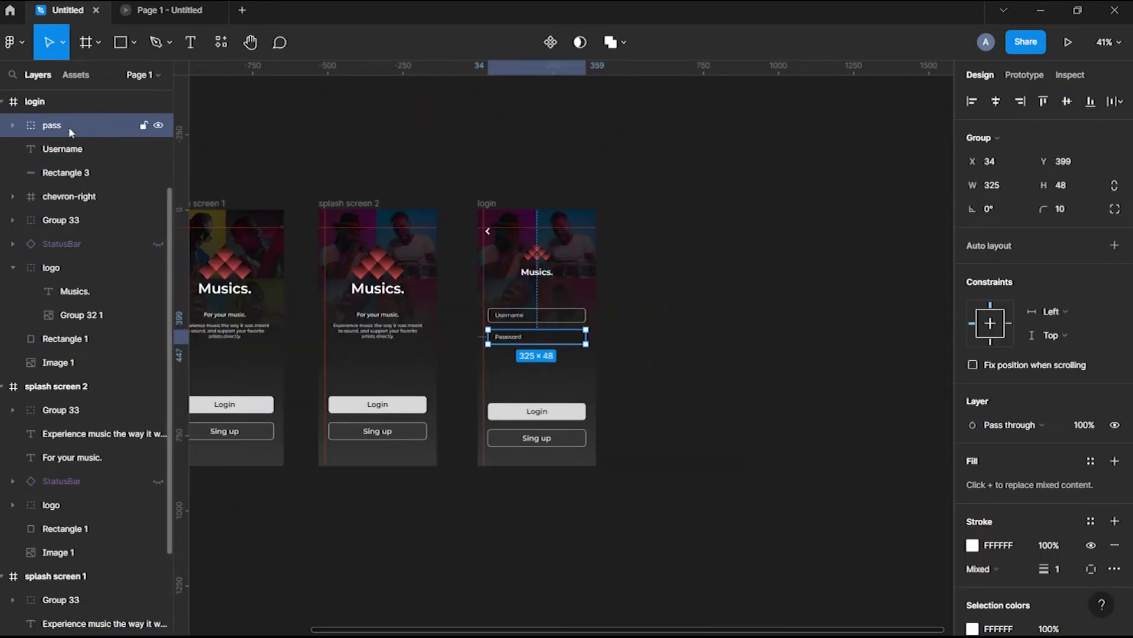
Group the Username label with its box and name the group 'user'
{"action": "left_click", "coordinate": [62, 149]}
{"action": "left_click", "coordinate": [65, 172], "text": "shift"}
{"action": "key", "text": "ctrl+g"}
{"action": "double_click", "coordinate": [71, 149]}
{"action": "type", "text": "user"}
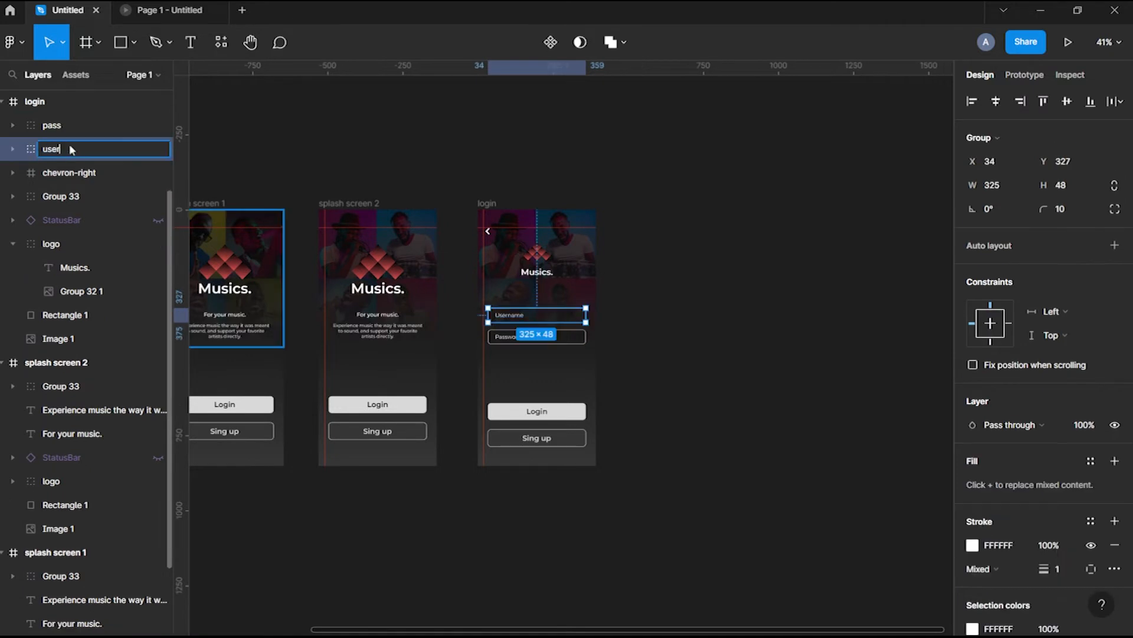
{"action": "key", "text": "Return"}
Soften the Username and Password placeholder text to 87 opacity
{"action": "scroll", "coordinate": [541, 329], "scroll_direction": "up", "scroll_amount": 5}
{"action": "left_click", "coordinate": [381, 300]}
{"action": "left_click", "coordinate": [381, 347], "text": "shift"}
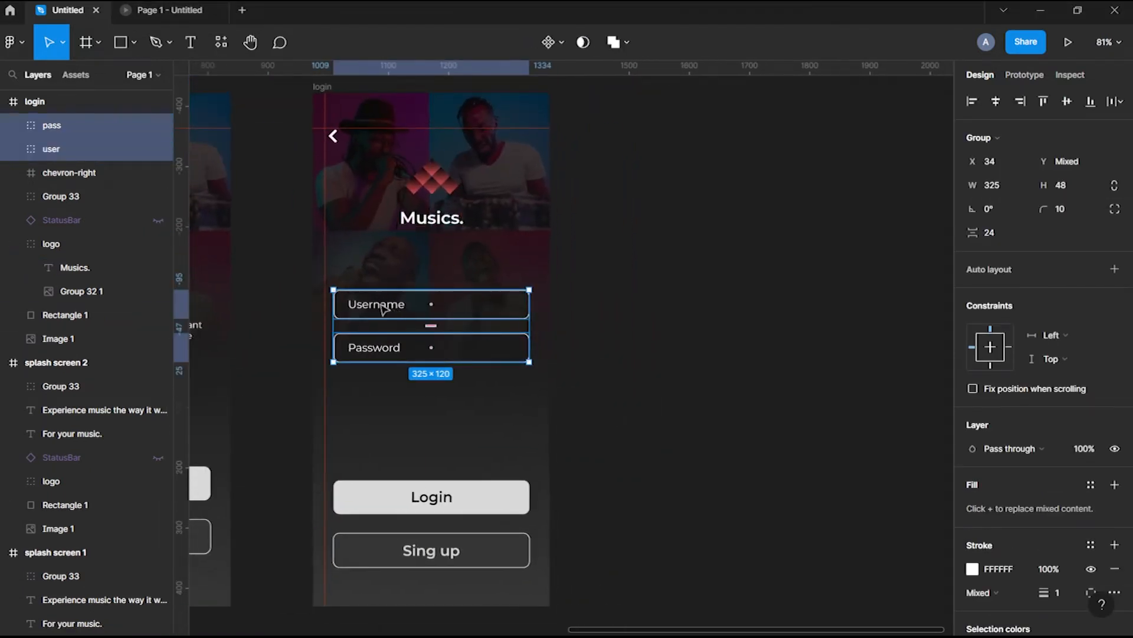
{"action": "double_click", "coordinate": [357, 306]}
{"action": "left_click", "coordinate": [374, 347], "text": "shift"}
{"action": "type", "text": "87"}
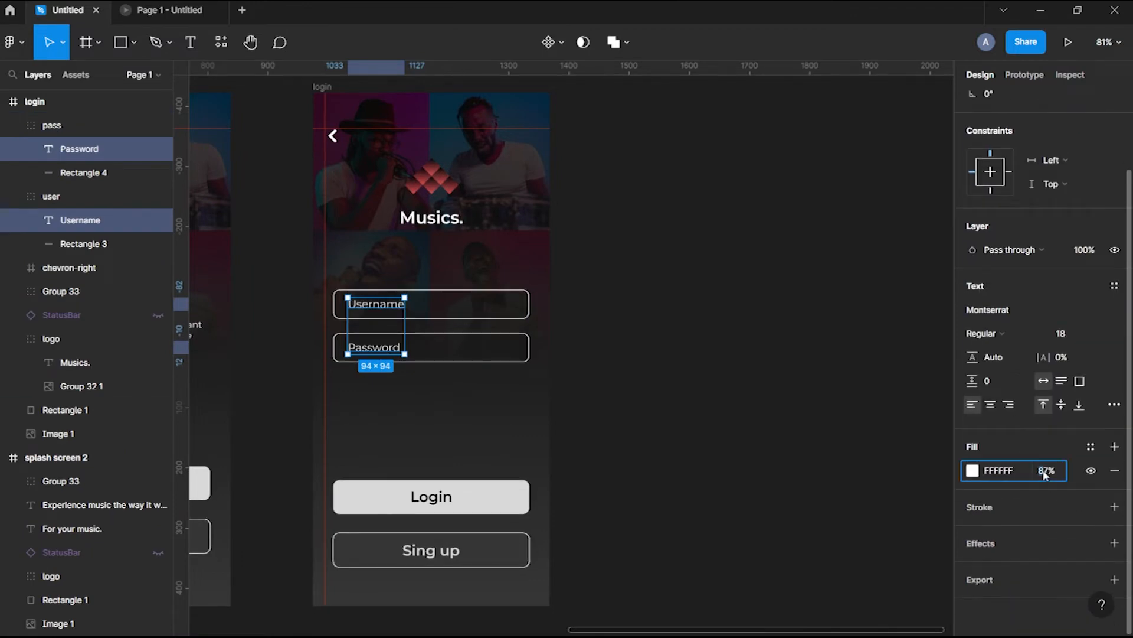
{"action": "key", "text": "Escape"}
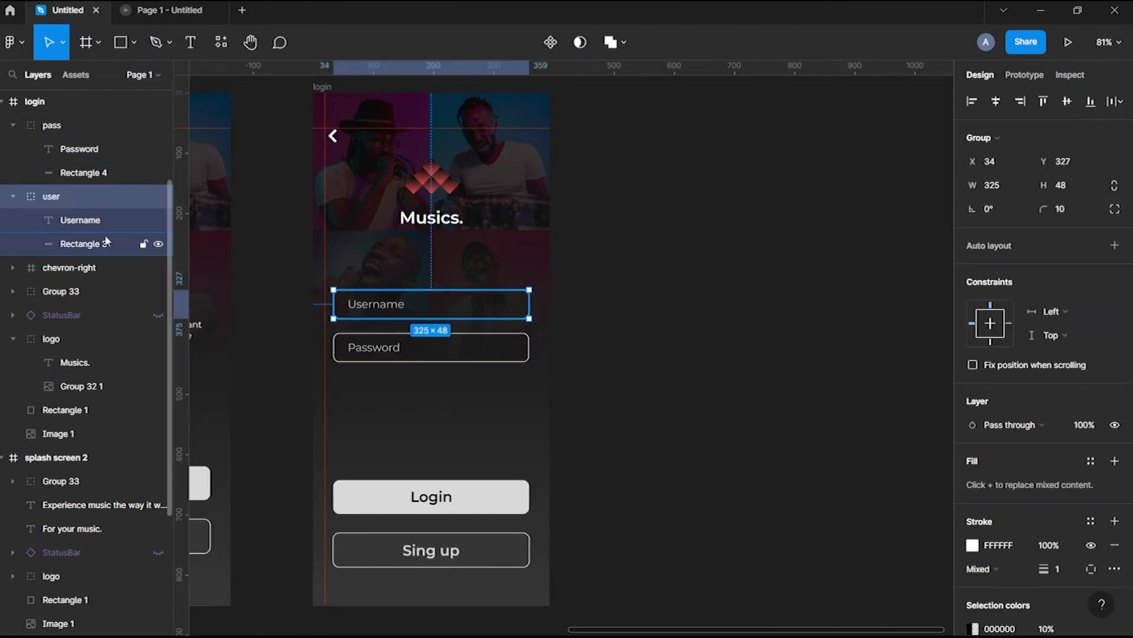
Move the Login and Sing up button pair up toward the input fields
{"action": "left_click", "coordinate": [145, 243]}
{"action": "left_click", "coordinate": [145, 173], "text": "shift"}
{"action": "left_click", "coordinate": [693, 351]}
{"action": "scroll", "coordinate": [519, 355], "scroll_direction": "down", "scroll_amount": 2}
{"action": "left_click_drag", "start_coordinate": [489, 452], "coordinate": [506, 354]}
Nudge the fields and buttons together, then undo the downward move
{"action": "left_click", "coordinate": [445, 324], "text": "shift"}
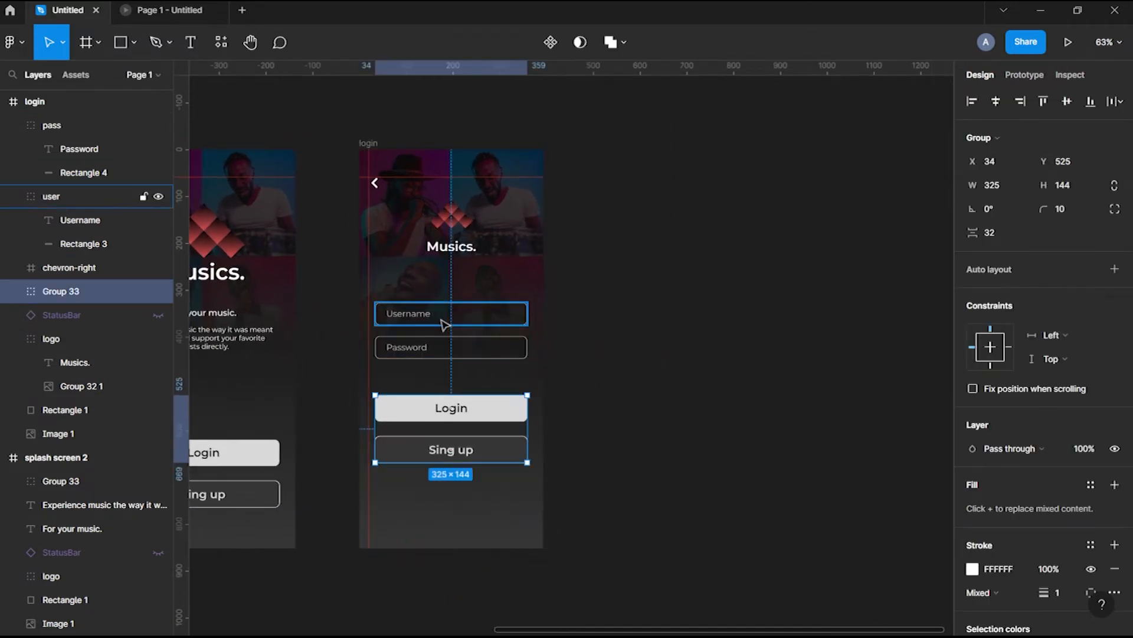
{"action": "left_click", "coordinate": [486, 356], "text": "shift"}
{"action": "scroll", "coordinate": [486, 356], "scroll_direction": "up", "scroll_amount": 1}
{"action": "key", "text": "shift+Down"}
{"action": "key", "text": "shift+Down"}
{"action": "key", "text": "shift+Down"}
{"action": "key", "text": "shift+Down"}
{"action": "key", "text": "shift+Down"}
{"action": "key", "text": "shift+Down"}
{"action": "key", "text": "shift+Down"}
{"action": "key", "text": "shift+Up"}
{"action": "key", "text": "shift+Up"}
{"action": "key", "text": "shift+Down"}
{"action": "key", "text": "shift+Down"}
{"action": "key", "text": "shift+Down"}
{"action": "key", "text": "shift+Down"}
{"action": "key", "text": "Escape"}
{"action": "scroll", "coordinate": [537, 324], "scroll_direction": "down", "scroll_amount": 3}
{"action": "scroll", "coordinate": [576, 235], "scroll_direction": "left", "scroll_amount": 3}
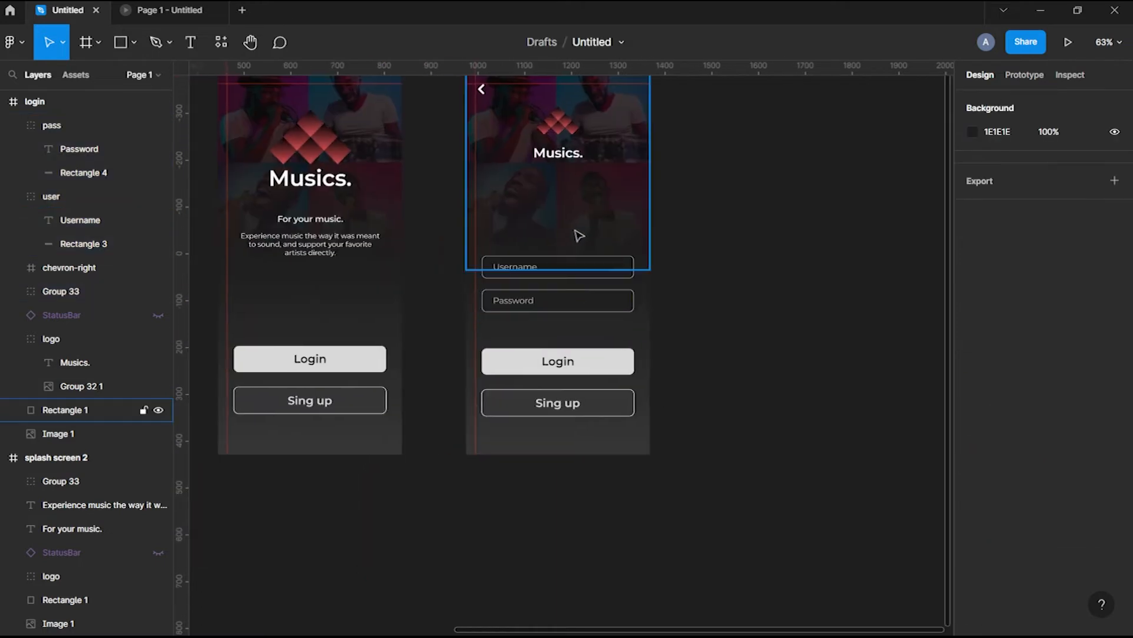
{"action": "scroll", "coordinate": [719, 327], "scroll_direction": "right", "scroll_amount": 2}
{"action": "key", "text": "ctrl+z"}
{"action": "key", "text": "ctrl+z"}
{"action": "key", "text": "ctrl+z"}
{"action": "key", "text": "ctrl+z"}
{"action": "key", "text": "ctrl+z"}
{"action": "key", "text": "ctrl+z"}
{"action": "key", "text": "ctrl+z"}
{"action": "key", "text": "ctrl+z"}
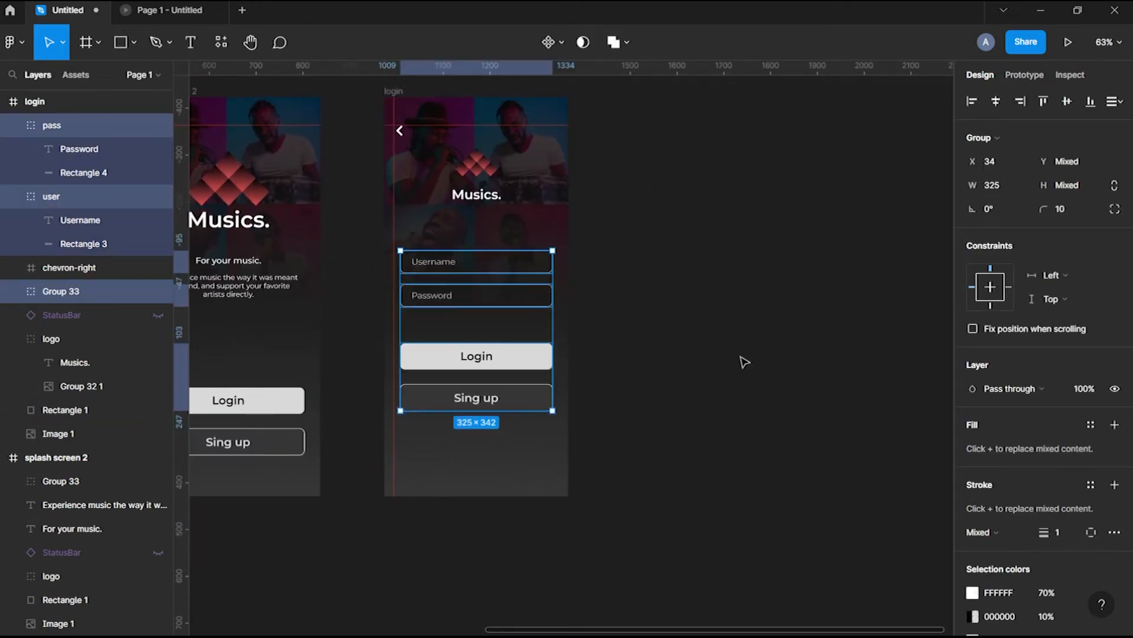
{"action": "key", "text": "Escape"}
Select the Username label, then paste a copied text layer into the login frame
{"action": "double_click", "coordinate": [446, 265]}
{"action": "key", "text": "Escape"}
{"action": "scroll", "coordinate": [304, 281], "scroll_direction": "up", "scroll_amount": 2}
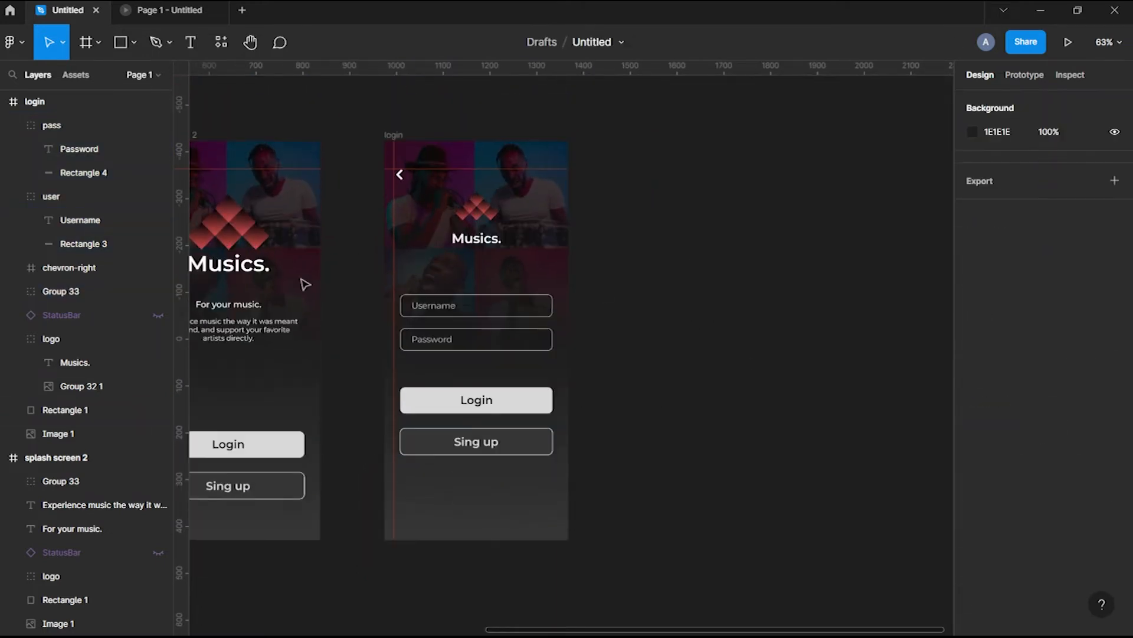
{"action": "key", "text": "ctrl+v"}
{"action": "key", "text": "Return"}
Add a 'Login' heading in Montserrat Medium at size 32
{"action": "type", "text": "Login"}
{"action": "key", "text": "Escape"}
{"action": "left_click", "coordinate": [985, 449]}
{"action": "left_click", "coordinate": [991, 387]}
{"action": "left_click", "coordinate": [1073, 451]}
{"action": "type", "text": "28"}
{"action": "key", "text": "BackSpace"}
{"action": "key", "text": "BackSpace"}
{"action": "type", "text": "40"}
{"action": "key", "text": "Return"}
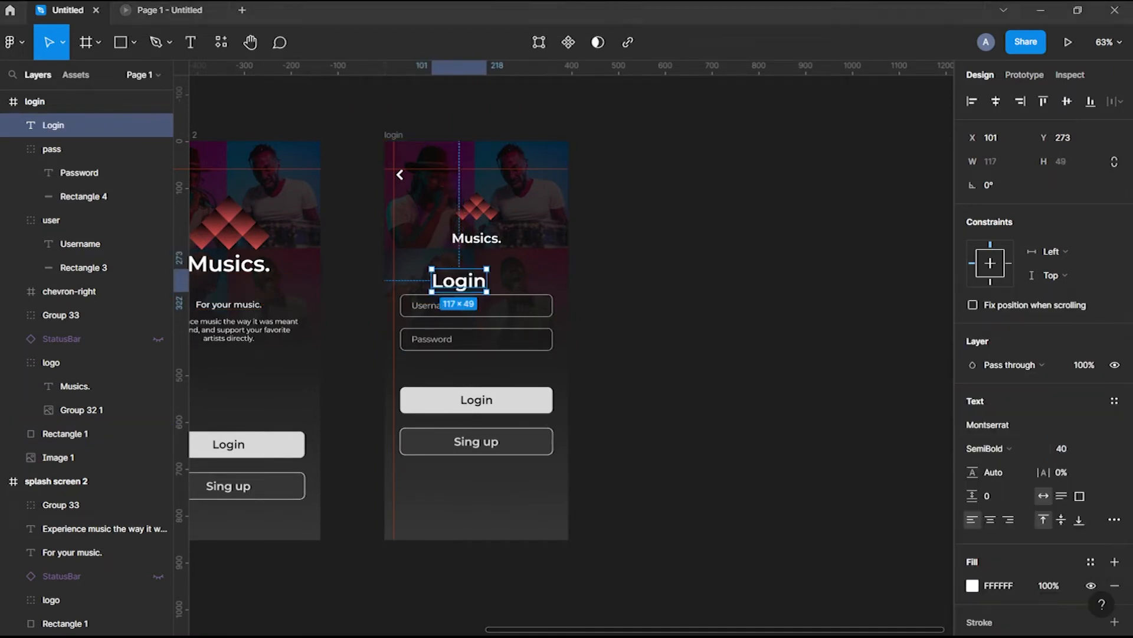
{"action": "left_click", "coordinate": [1074, 453]}
{"action": "type", "text": "32"}
{"action": "left_click", "coordinate": [985, 448]}
{"action": "left_click", "coordinate": [992, 370]}
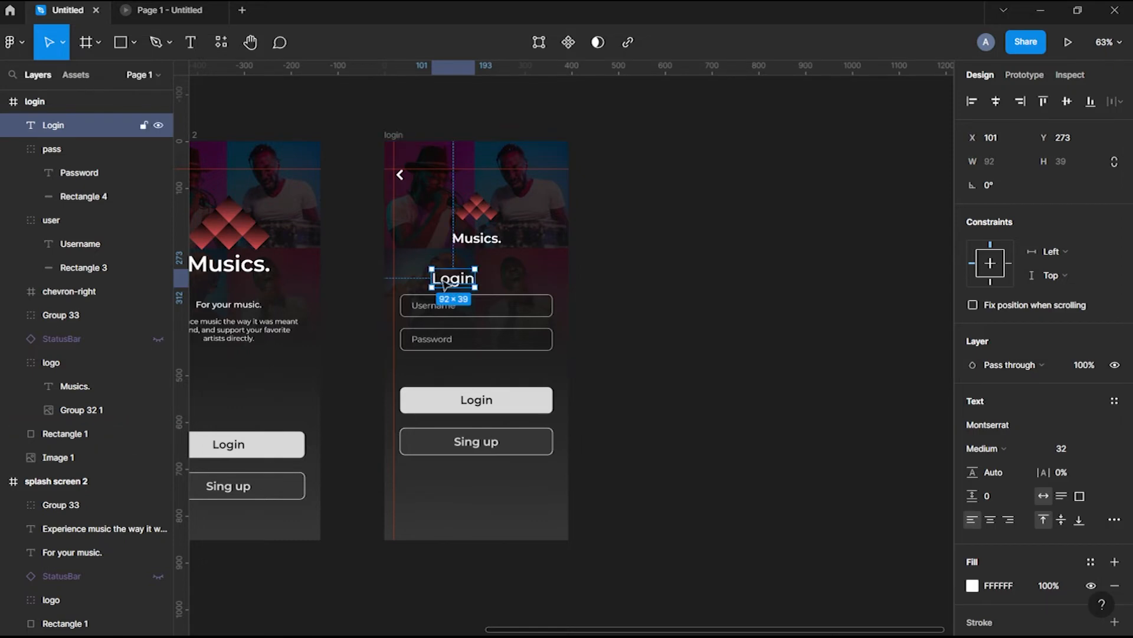
Move the Login heading and the username and password fields down
{"action": "left_click", "coordinate": [439, 305]}
{"action": "left_click", "coordinate": [440, 339], "text": "shift"}
{"action": "left_click", "coordinate": [427, 273], "text": "shift"}
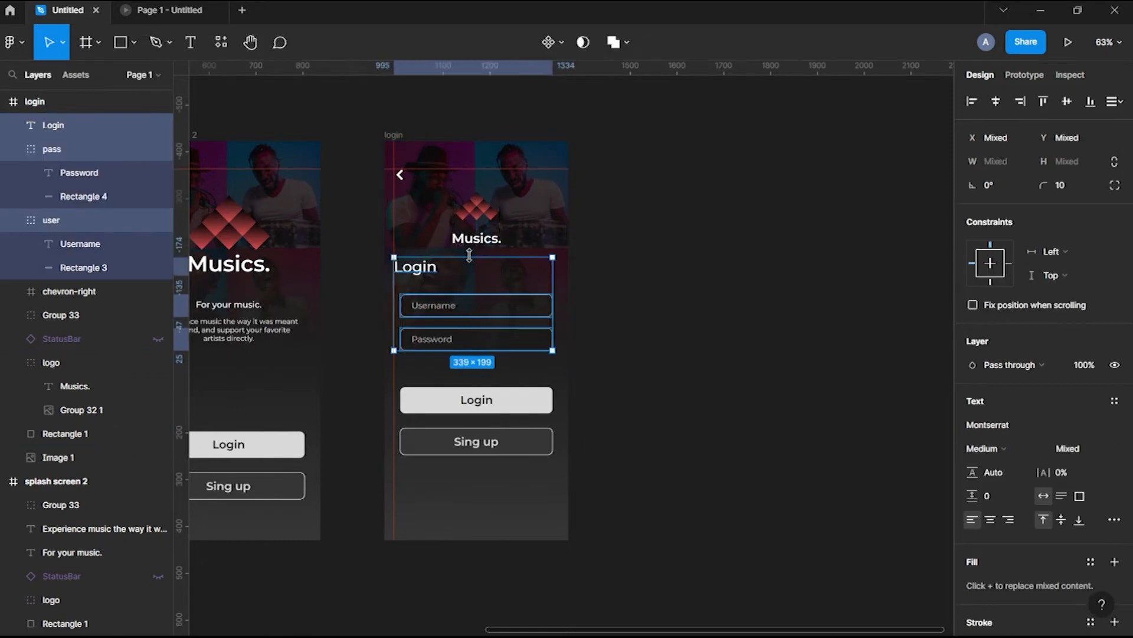
{"action": "key", "text": "shift+Down"}
{"action": "key", "text": "shift+Down"}
{"action": "scroll", "coordinate": [484, 217], "scroll_direction": "down", "scroll_amount": 3}
{"action": "key", "text": "Escape"}
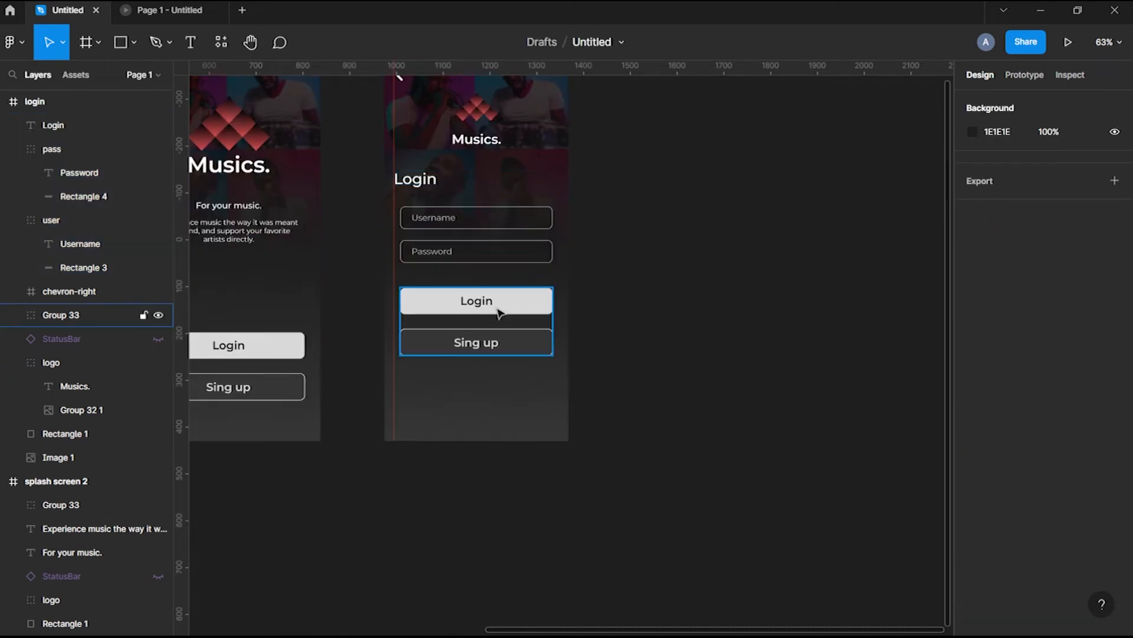
{"action": "left_click", "coordinate": [497, 306]}
{"action": "scroll", "coordinate": [730, 378], "scroll_direction": "right", "scroll_amount": 2}
{"action": "scroll", "coordinate": [519, 342], "scroll_direction": "up", "scroll_amount": 5}
Copy the Password label into a 13-pt 'Forgot password?' link aligned under the field's right edge
{"action": "double_click", "coordinate": [337, 242]}
{"action": "left_click_drag", "start_coordinate": [336, 242], "coordinate": [470, 276]}
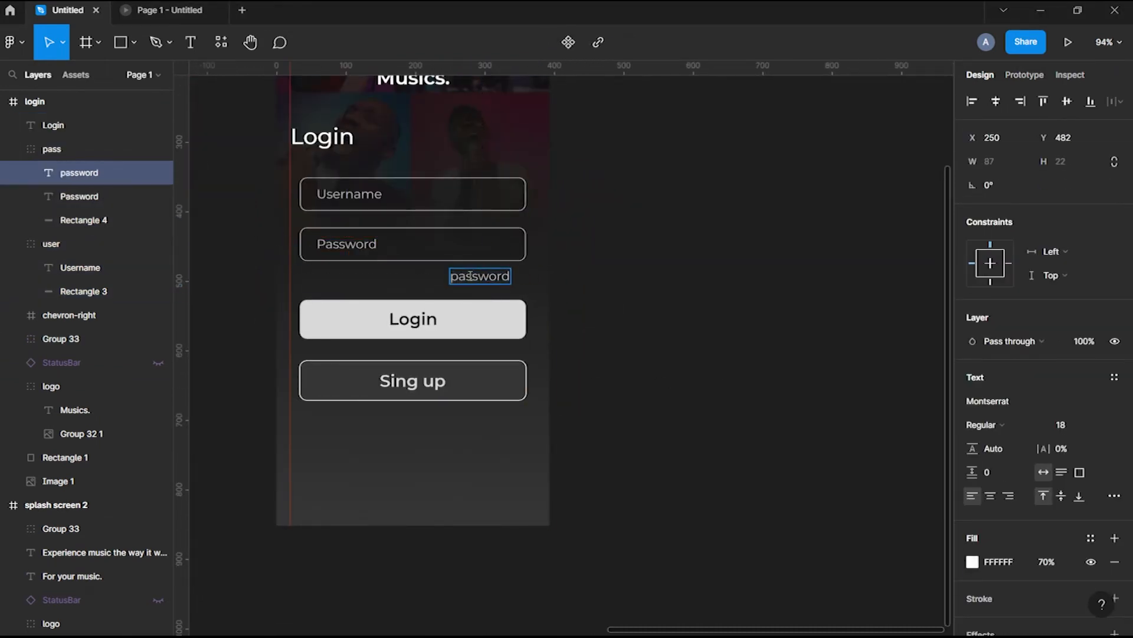
{"action": "key", "text": "Escape"}
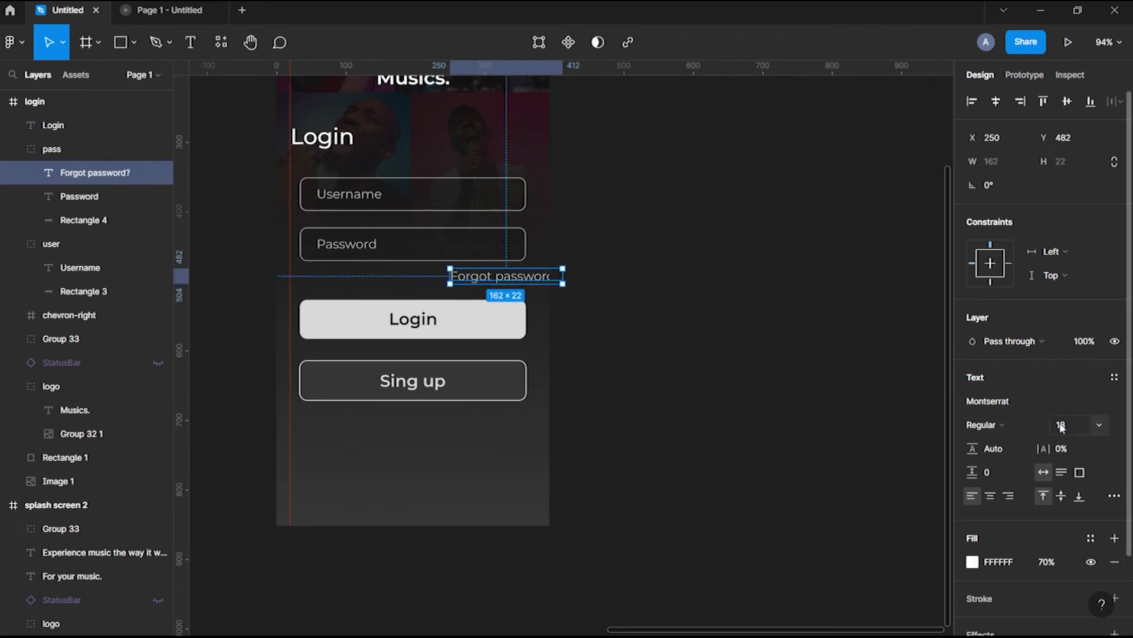
{"action": "left_click", "coordinate": [1061, 424]}
{"action": "type", "text": "10"}
{"action": "key", "text": "Return"}
{"action": "type", "text": "13"}
{"action": "key", "text": "Return"}
{"action": "left_click_drag", "start_coordinate": [493, 273], "coordinate": [499, 283]}
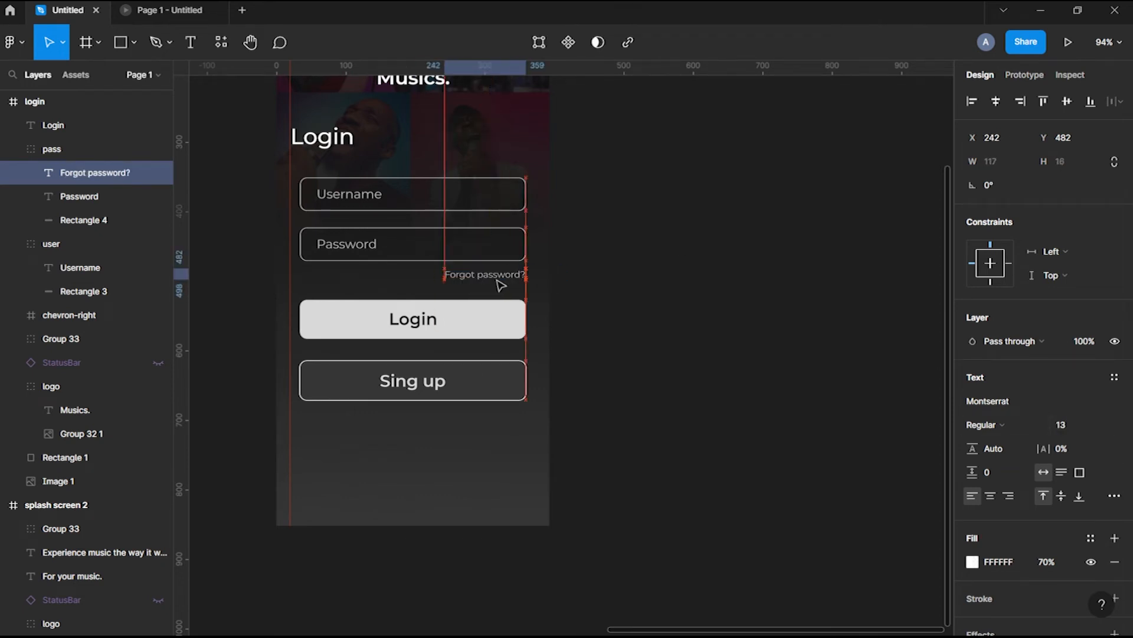
{"action": "key", "text": "Escape"}
Check the prototype preview, then nudge the Login and Sing up buttons down
{"action": "left_click", "coordinate": [168, 10]}
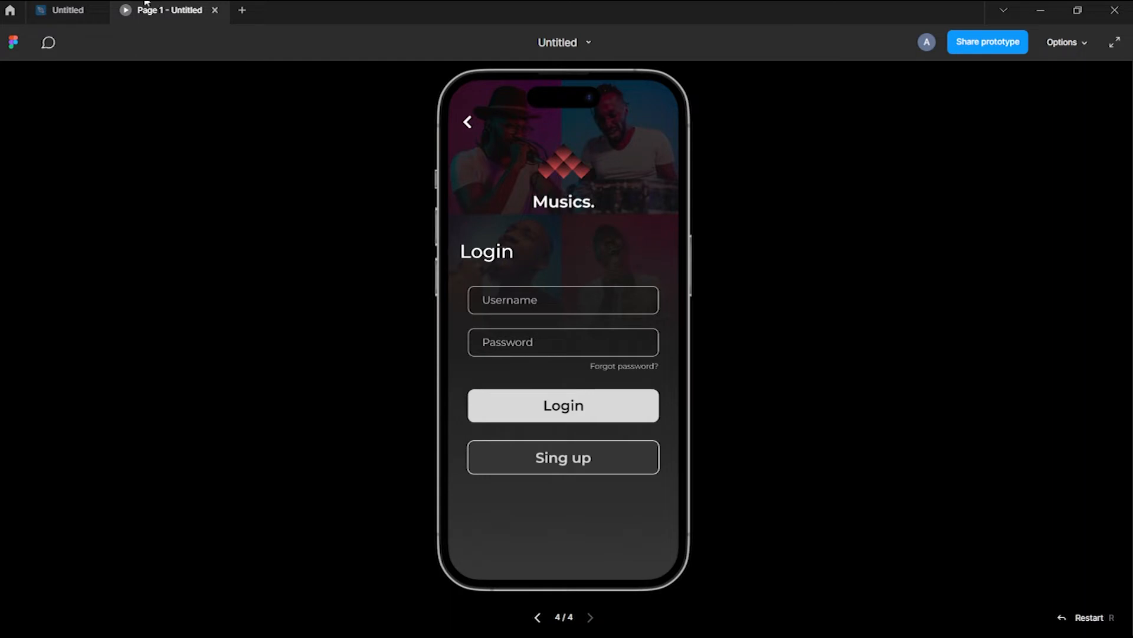
{"action": "left_click", "coordinate": [68, 10]}
{"action": "left_click", "coordinate": [437, 319]}
{"action": "key", "text": "shift+Down"}
{"action": "key", "text": "shift+Down"}
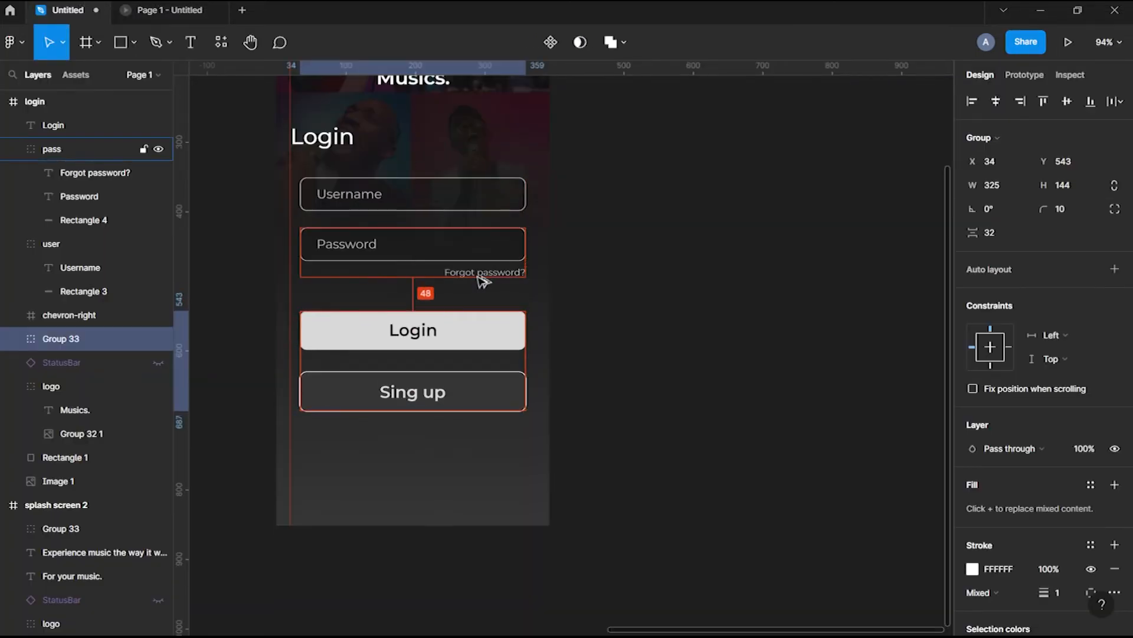
Duplicate the whole login frame to its right
{"action": "scroll", "coordinate": [638, 351], "scroll_direction": "down", "scroll_amount": 5}
{"action": "scroll", "coordinate": [638, 352], "scroll_direction": "right", "scroll_amount": 2}
{"action": "left_click", "coordinate": [423, 187]}
{"action": "left_click_drag", "start_coordinate": [426, 189], "coordinate": [562, 189]}
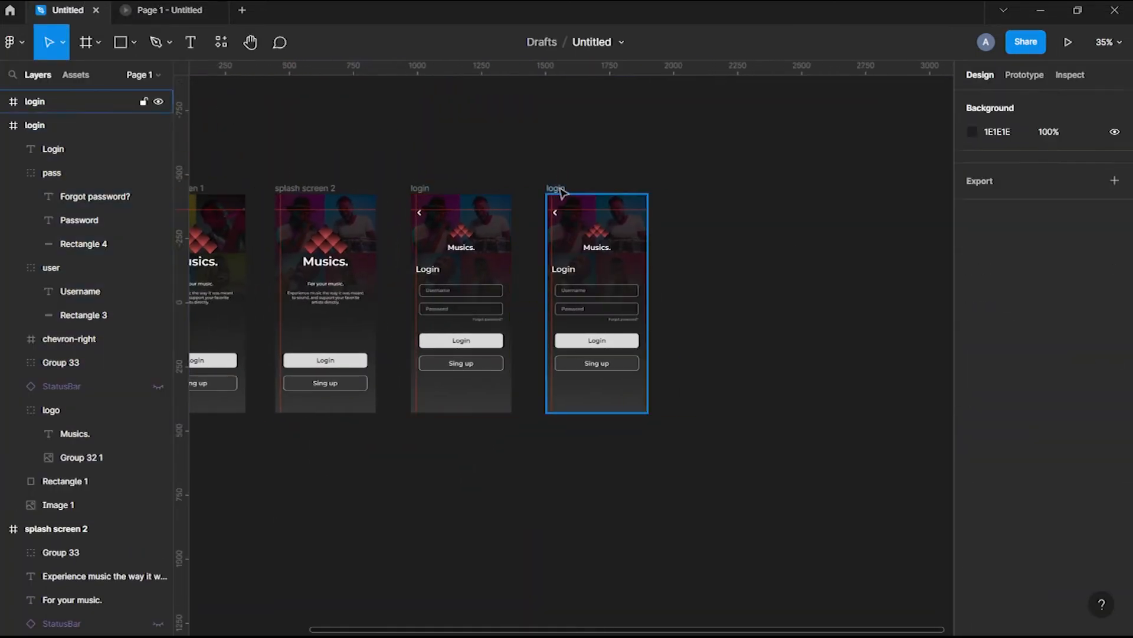
{"action": "double_click", "coordinate": [552, 188]}
Name the copied frame 'sing up'
{"action": "type", "text": "sing up"}
{"action": "key", "text": "Return"}
{"action": "left_click", "coordinate": [754, 393]}
{"action": "scroll", "coordinate": [600, 338], "scroll_direction": "up", "scroll_amount": 3}
Relabel the buttons 'Sing up' on top and 'Login' below, and move them further down
{"action": "double_click", "coordinate": [597, 340]}
{"action": "type", "text": "S"}
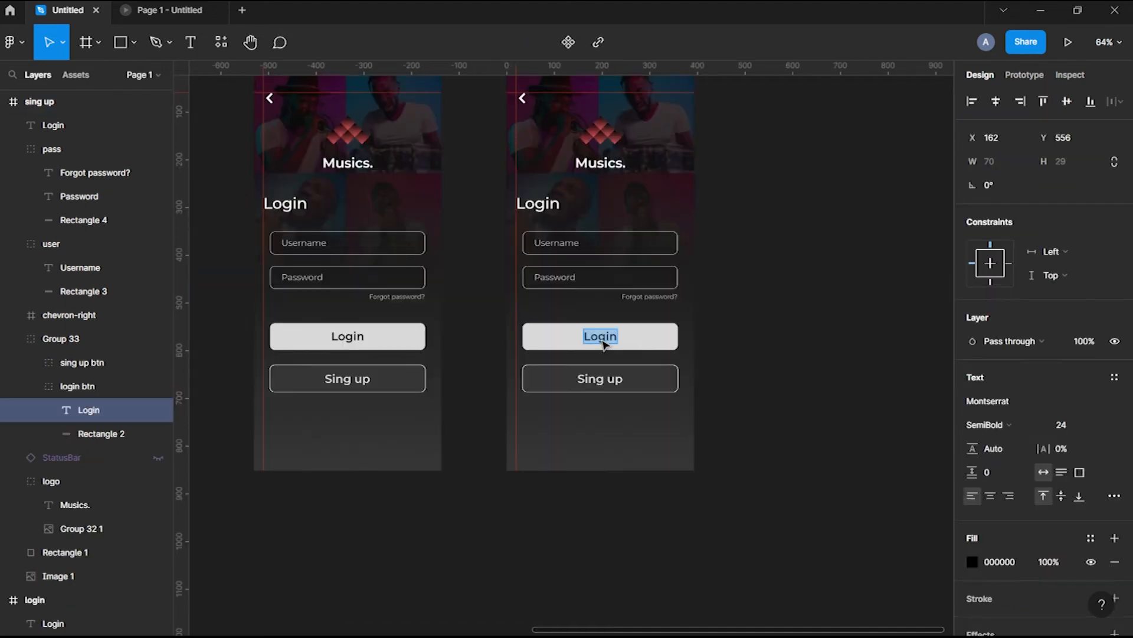
{"action": "type", "text": "ing up"}
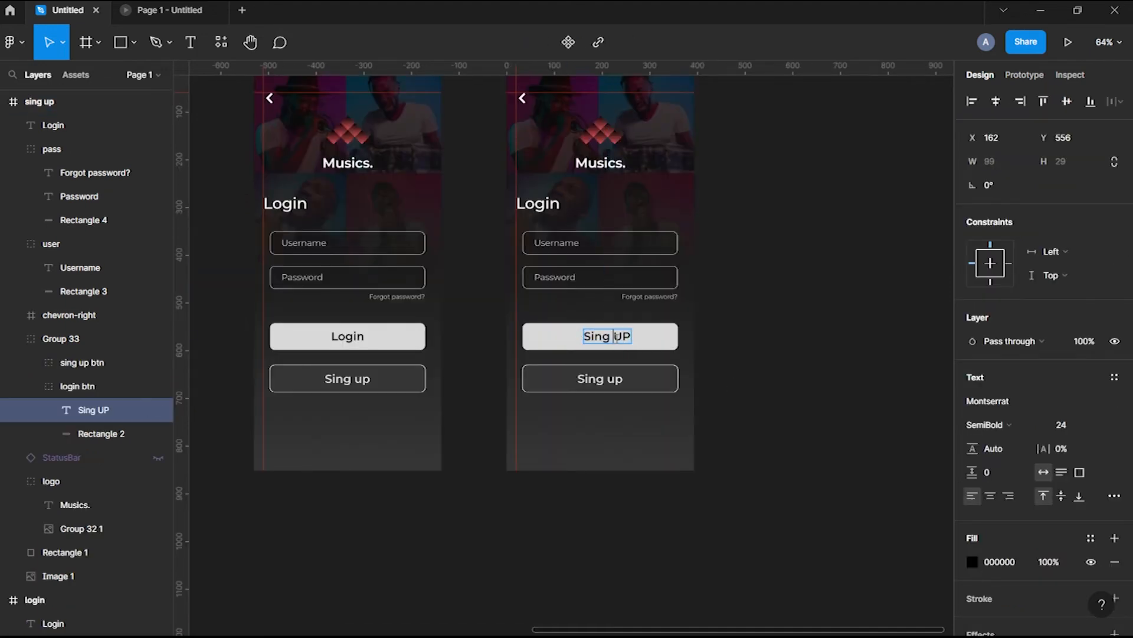
{"action": "key", "text": "Escape"}
{"action": "left_click", "coordinate": [664, 341], "text": "shift"}
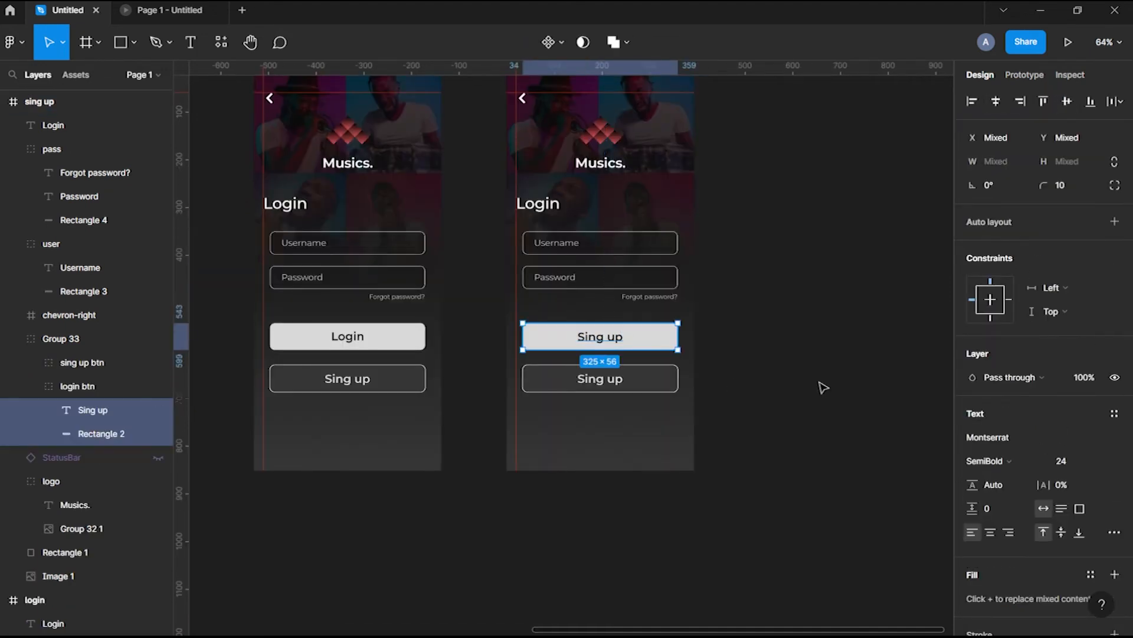
{"action": "left_click", "coordinate": [614, 384]}
{"action": "double_click", "coordinate": [616, 386]}
{"action": "type", "text": "Login"}
{"action": "key", "text": "Escape"}
{"action": "key", "text": "Escape"}
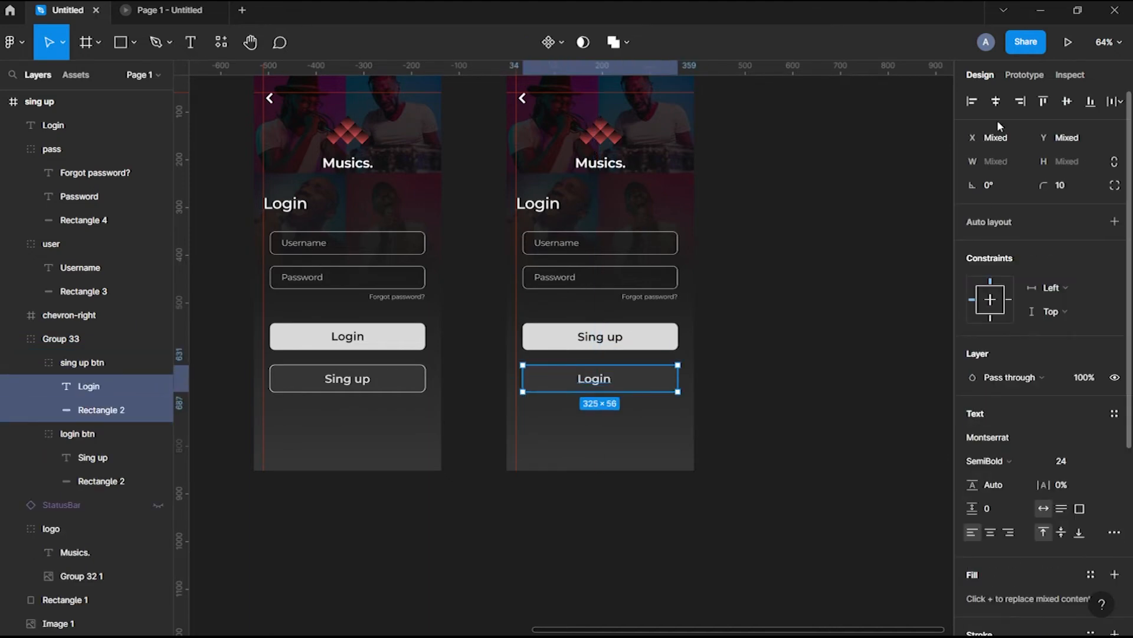
{"action": "key", "text": "Escape"}
{"action": "key", "text": "shift+Down"}
{"action": "key", "text": "shift+Down"}
{"action": "key", "text": "shift+Down"}
{"action": "key", "text": "shift+Down"}
{"action": "key", "text": "shift+Down"}
{"action": "key", "text": "shift+Down"}
{"action": "key", "text": "shift+Down"}
{"action": "key", "text": "shift+Down"}
{"action": "key", "text": "shift+Down"}
{"action": "key", "text": "shift+Down"}
{"action": "key", "text": "shift+Down"}
{"action": "key", "text": "shift+Down"}
{"action": "key", "text": "shift+Down"}
{"action": "key", "text": "shift+Down"}
{"action": "key", "text": "shift+Down"}
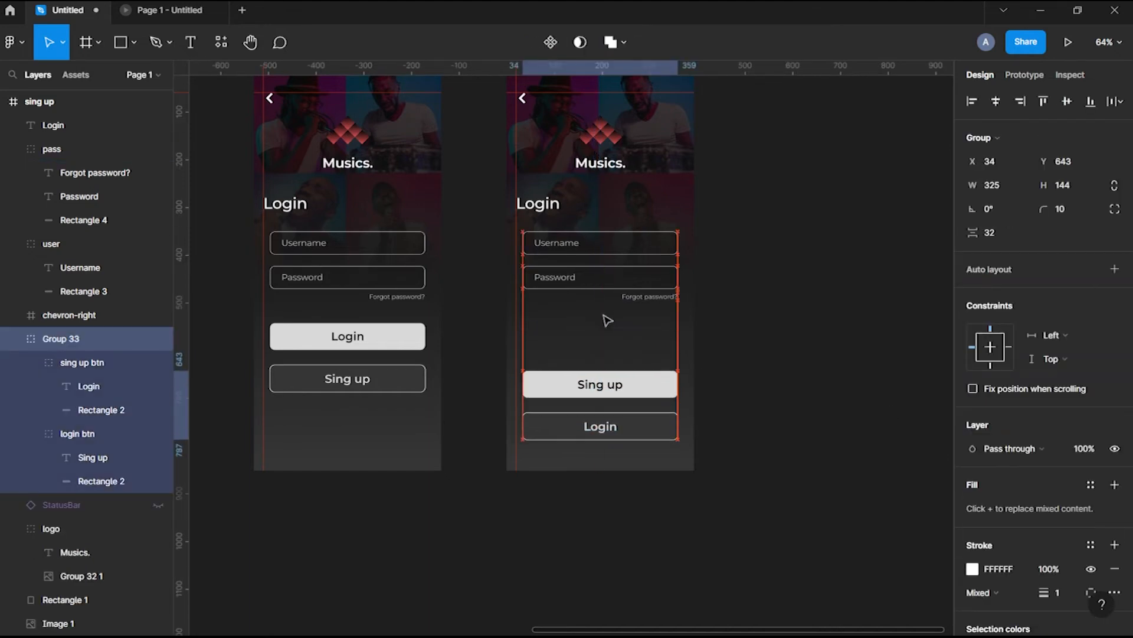
Delete the Forgot password? link and change the top field's label to Email address
{"action": "left_click", "coordinate": [649, 296]}
{"action": "key", "text": "Delete"}
{"action": "double_click", "coordinate": [556, 243]}
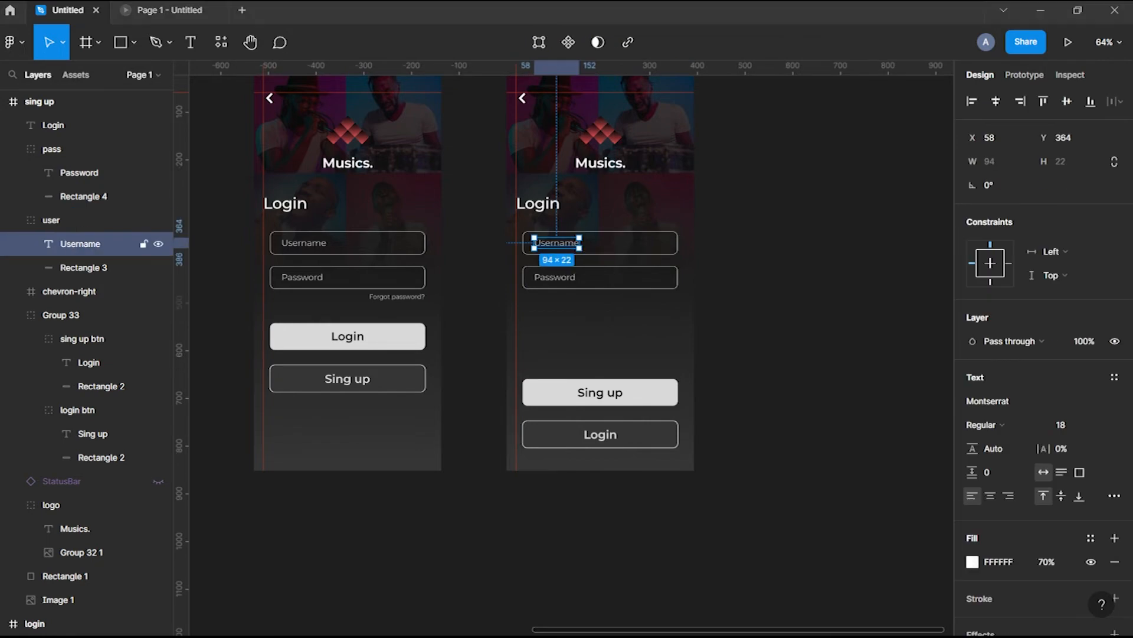
{"action": "key", "text": "Return"}
{"action": "type", "text": "Email /"}
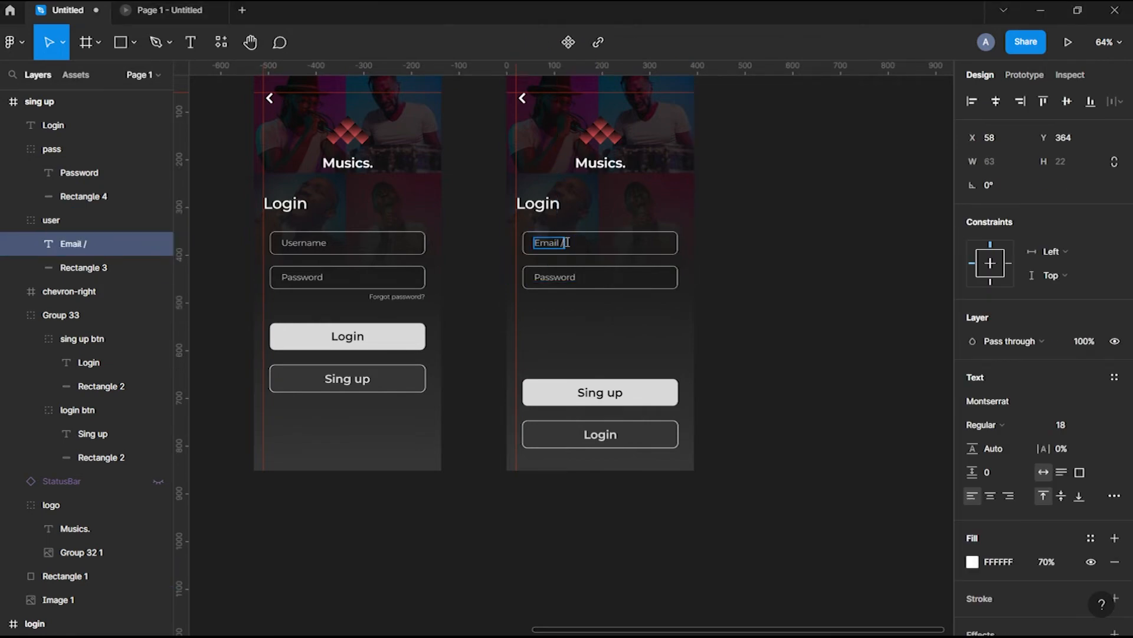
{"action": "key", "text": "Escape"}
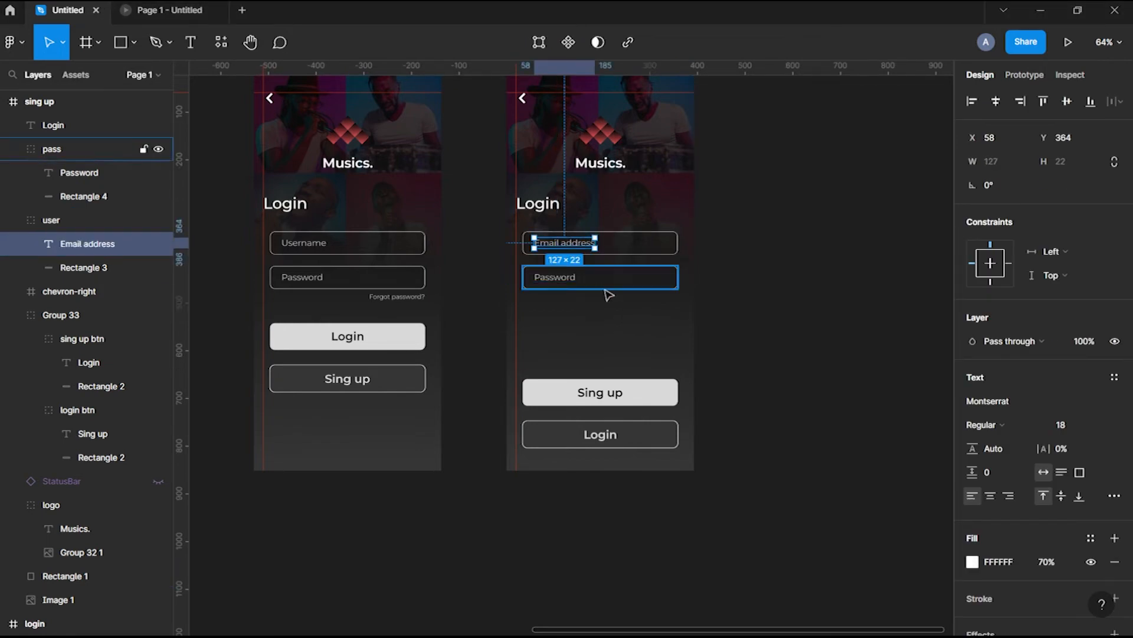
Copy the second field down to make a new Password field
{"action": "double_click", "coordinate": [565, 276]}
{"action": "key", "text": "Return"}
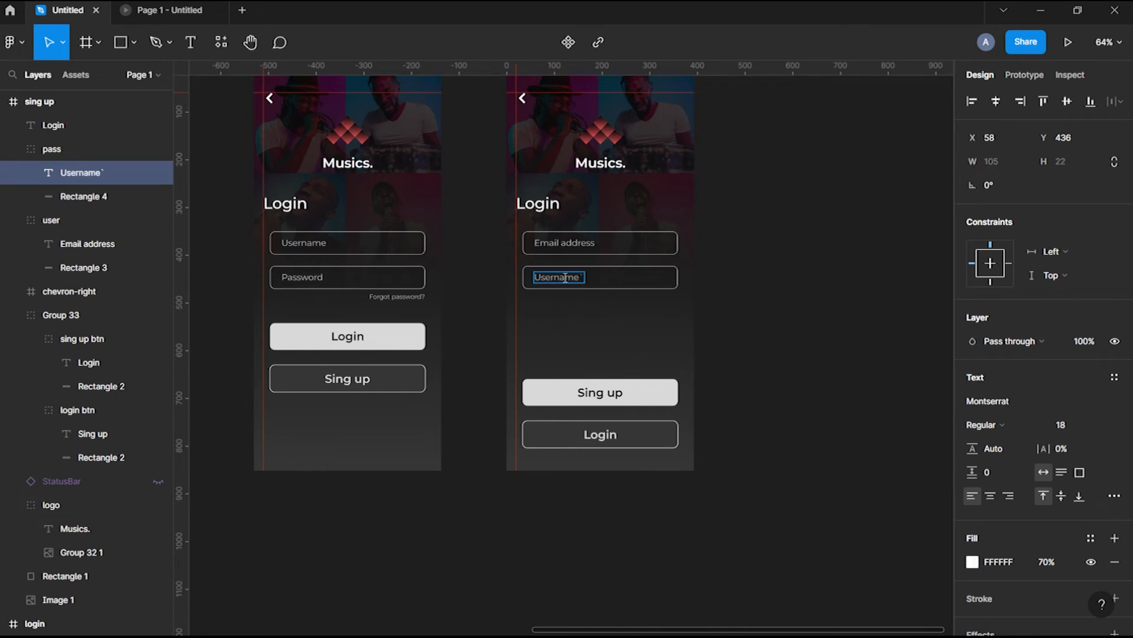
{"action": "key", "text": "Escape"}
{"action": "left_click", "coordinate": [628, 286]}
{"action": "left_click_drag", "start_coordinate": [627, 286], "coordinate": [617, 314]}
{"action": "key", "text": "Delete"}
{"action": "left_click", "coordinate": [51, 154]}
{"action": "double_click", "coordinate": [572, 312]}
{"action": "key", "text": "Return"}
{"action": "type", "text": "Pa"}
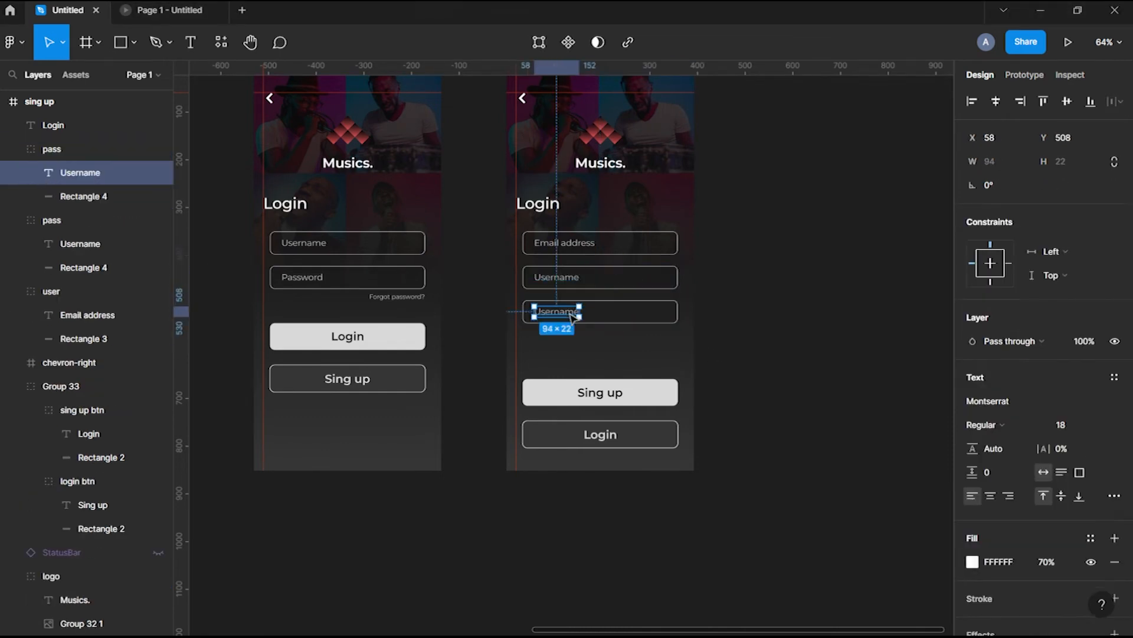
{"action": "left_click", "coordinate": [761, 349]}
Copy the Password field below itself and change its placeholder to Confirm password
{"action": "left_click", "coordinate": [608, 319]}
{"action": "left_click_drag", "start_coordinate": [607, 319], "coordinate": [592, 351]}
{"action": "double_click", "coordinate": [592, 351]}
{"action": "key", "text": "Return"}
{"action": "key", "text": "Left"}
{"action": "key", "text": "Delete"}
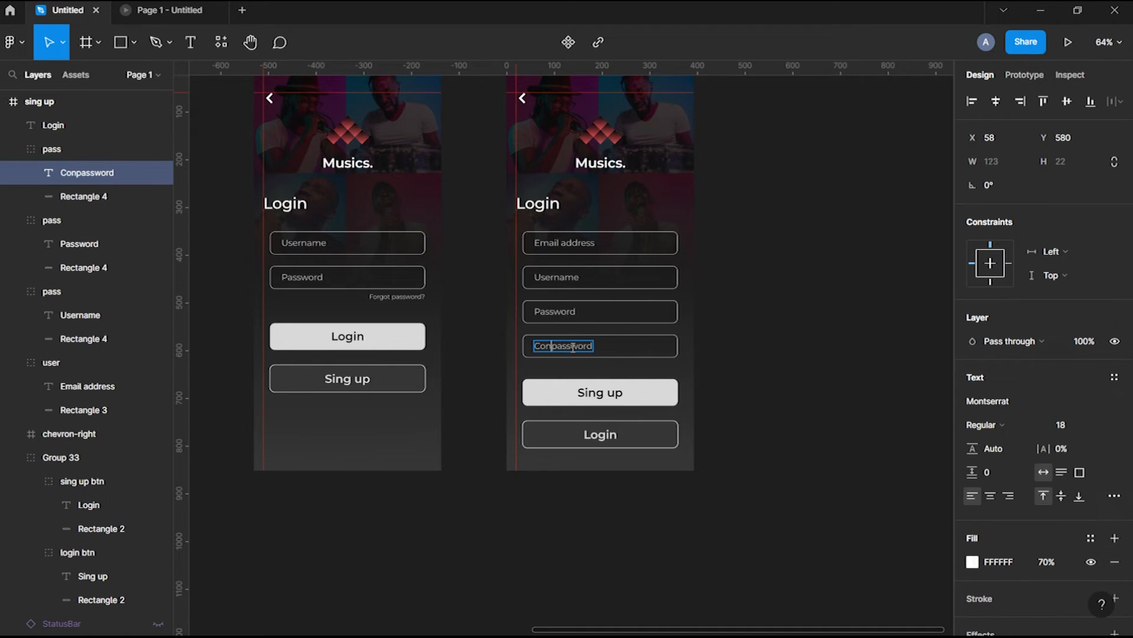
{"action": "key", "text": "BackSpace"}
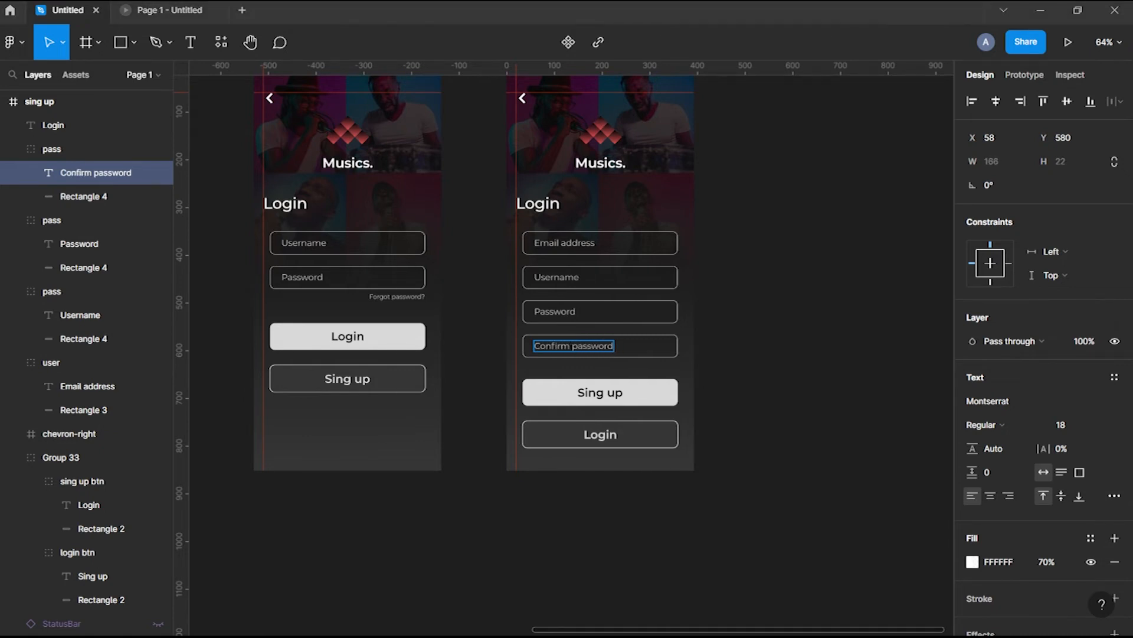
{"action": "left_click", "coordinate": [754, 379]}
Space the four sign-up input fields and the button group evenly
{"action": "left_click_drag", "start_coordinate": [640, 361], "coordinate": [608, 248]}
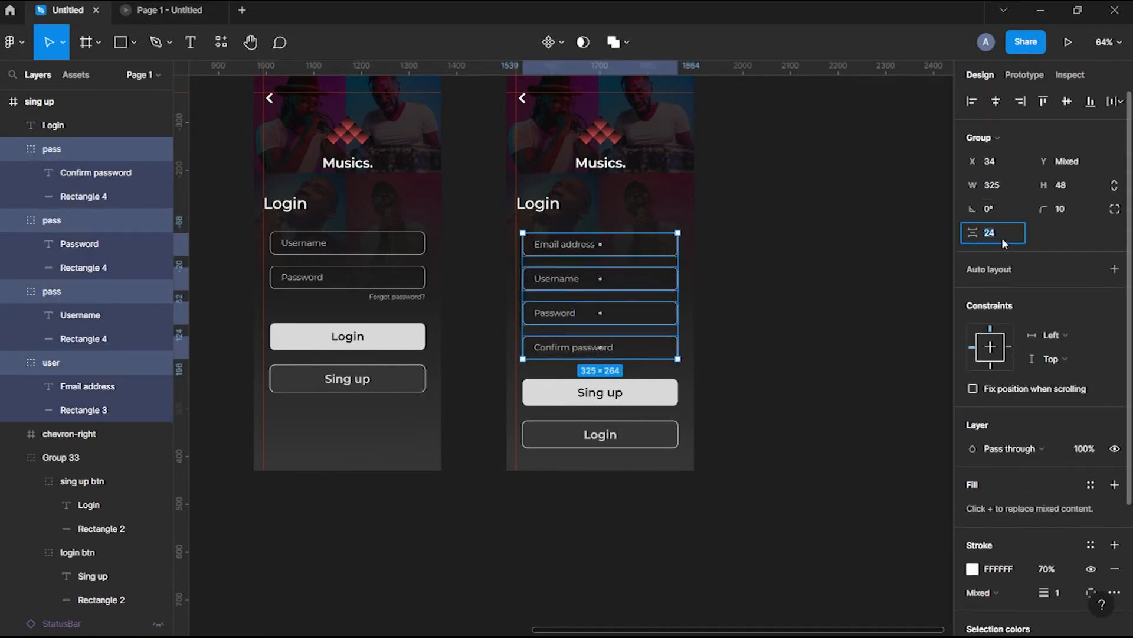
{"action": "left_click", "coordinate": [639, 332]}
{"action": "left_click", "coordinate": [600, 392], "text": "shift"}
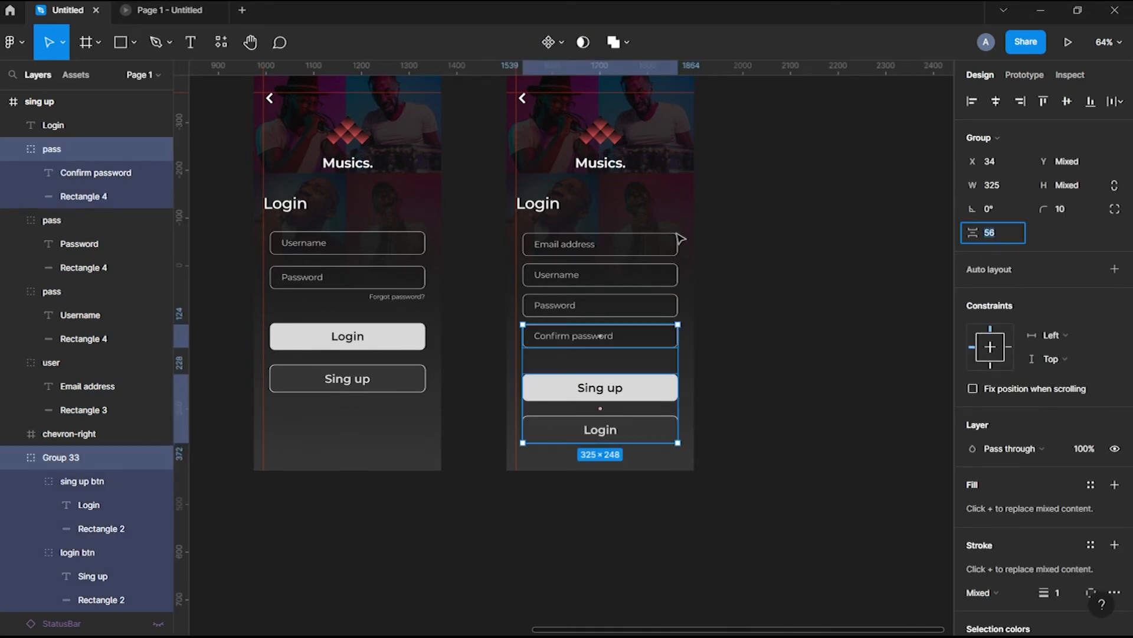
{"action": "left_click", "coordinate": [713, 428]}
Change the sign-up screen's title to 'Sing up'
{"action": "scroll", "coordinate": [711, 425], "scroll_direction": "down", "scroll_amount": 3}
{"action": "left_click", "coordinate": [593, 268]}
{"action": "double_click", "coordinate": [594, 267]}
{"action": "type", "text": "Sing up"}
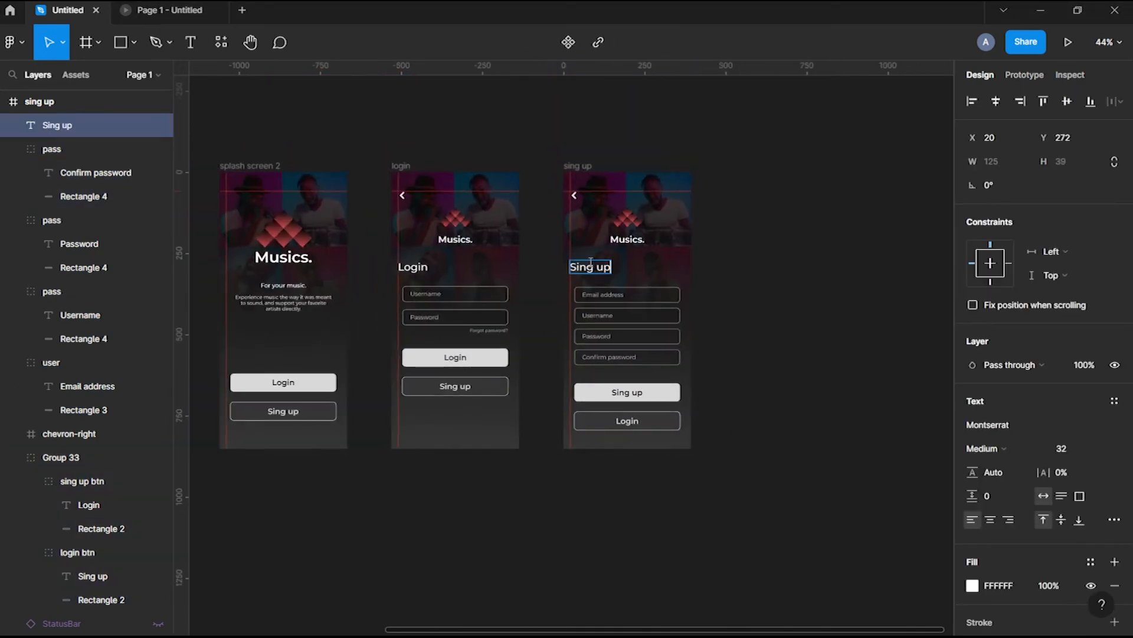
{"action": "left_click", "coordinate": [852, 321]}
{"action": "scroll", "coordinate": [853, 321], "scroll_direction": "down", "scroll_amount": 3}
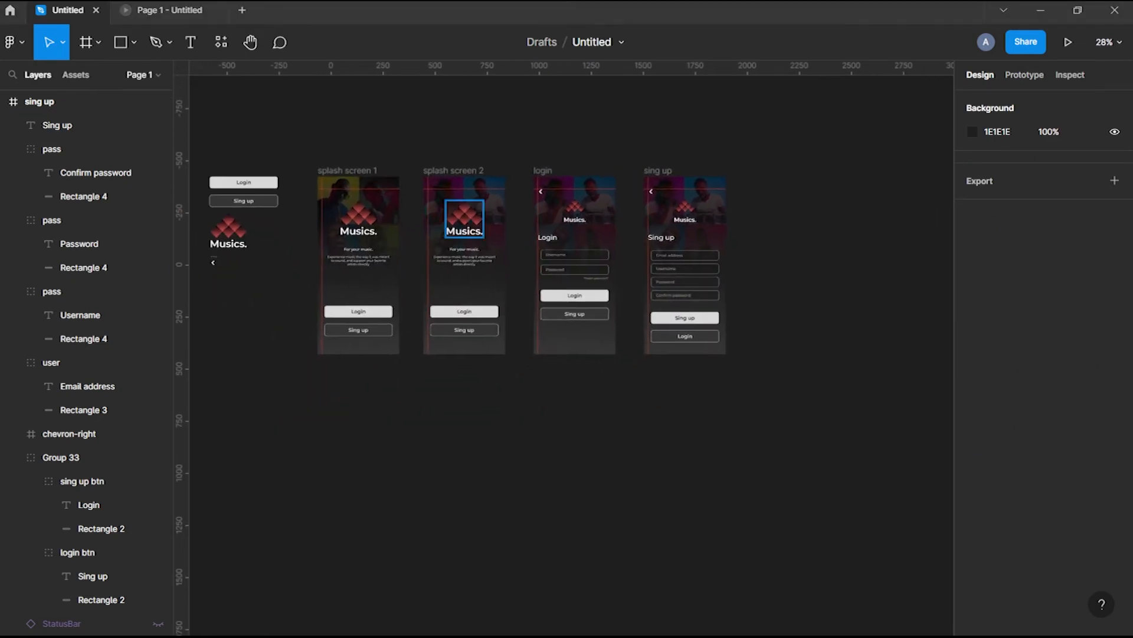
Delete the Image 1 background photo from the sign-up screen
{"action": "left_click", "coordinate": [604, 208]}
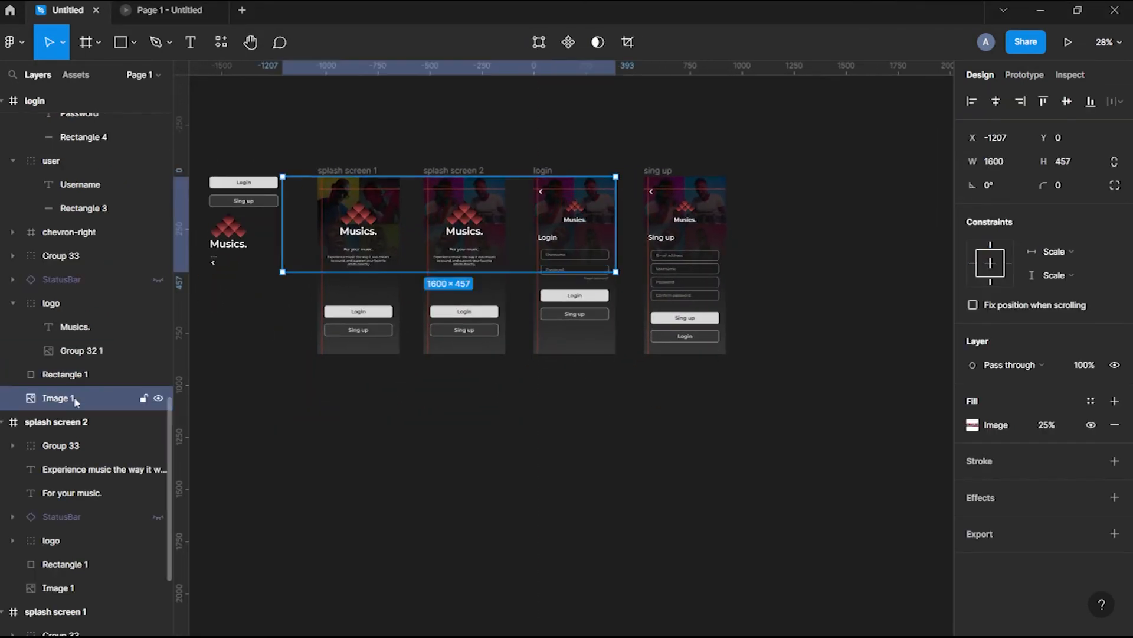
{"action": "left_click", "coordinate": [732, 221]}
{"action": "left_click", "coordinate": [723, 219]}
{"action": "left_click", "coordinate": [62, 150]}
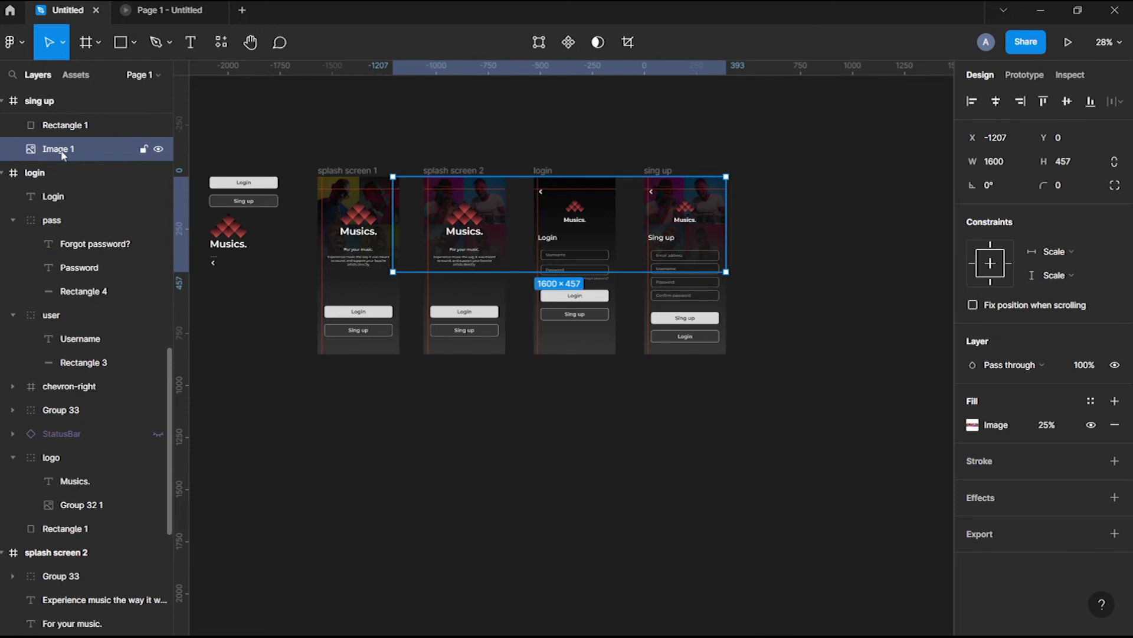
{"action": "key", "text": "Delete"}
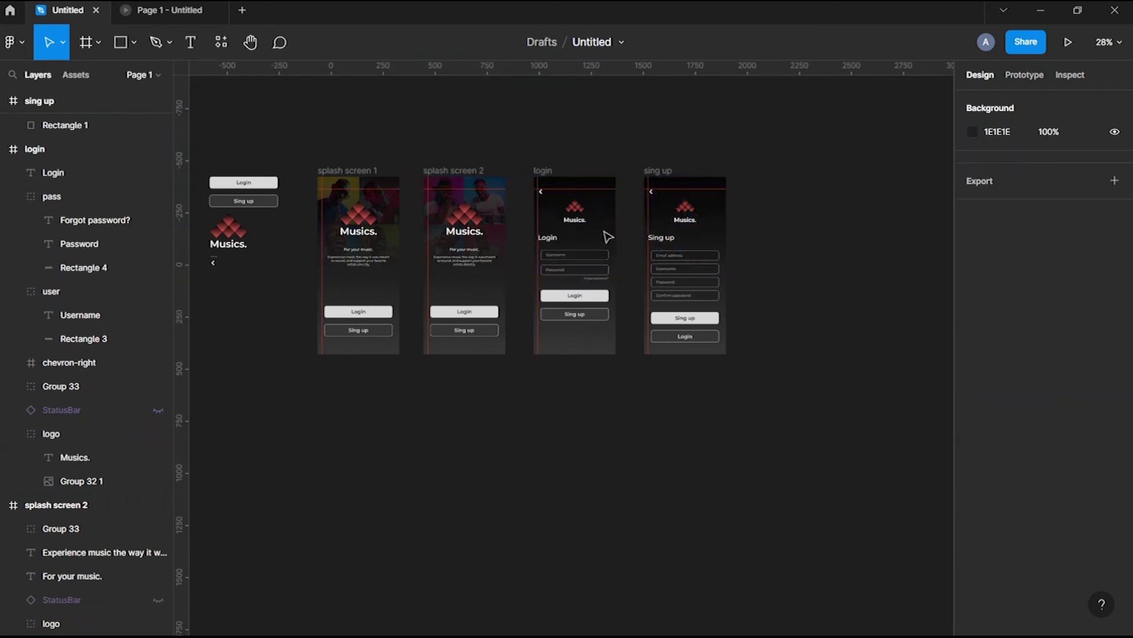
{"action": "scroll", "coordinate": [548, 278], "scroll_direction": "left", "scroll_amount": 2}
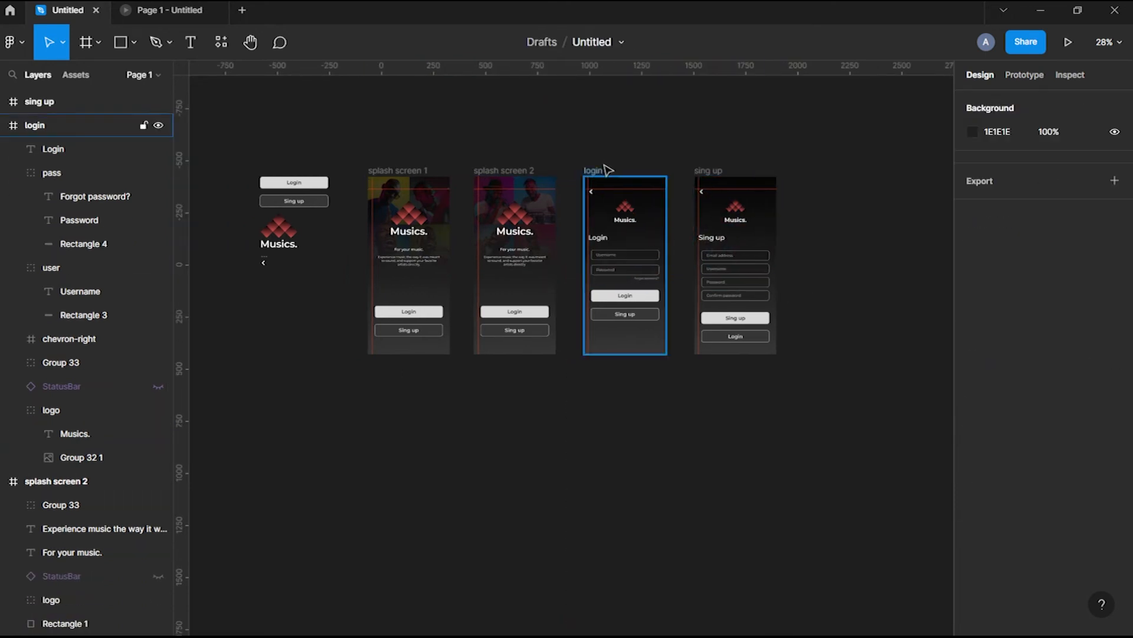
Drag the bottom gradient stop further down on both the login and sign-up frames
{"action": "left_click", "coordinate": [605, 171]}
{"action": "left_click", "coordinate": [972, 425]}
{"action": "left_click", "coordinate": [632, 355]}
{"action": "left_click_drag", "start_coordinate": [627, 356], "coordinate": [628, 396]}
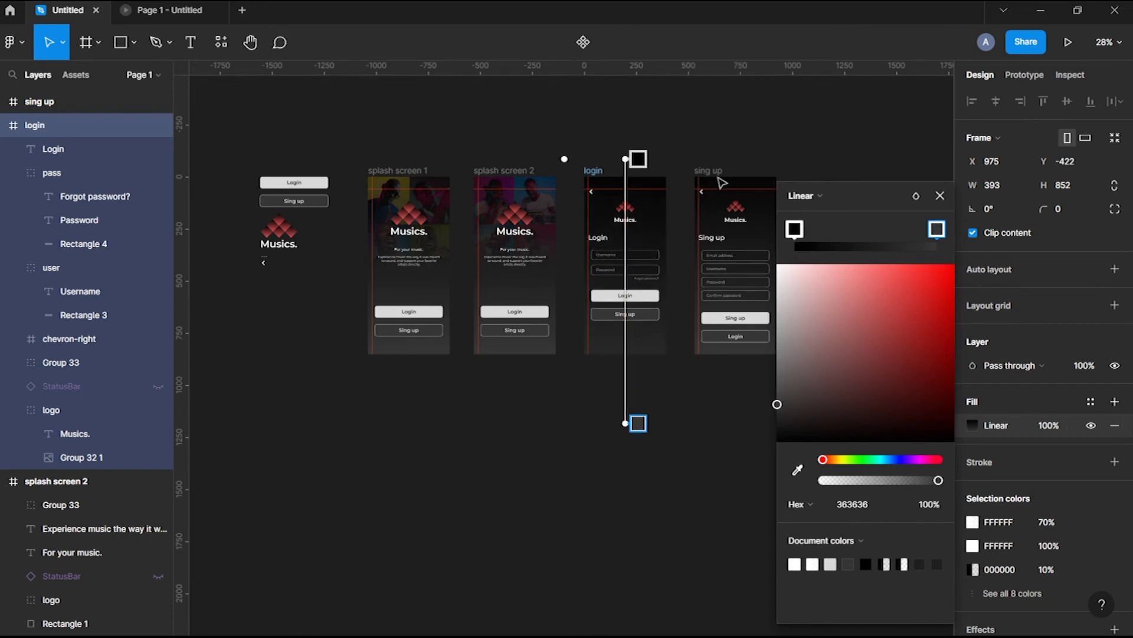
{"action": "left_click_drag", "start_coordinate": [660, 400], "coordinate": [661, 422]}
{"action": "left_click", "coordinate": [940, 195]}
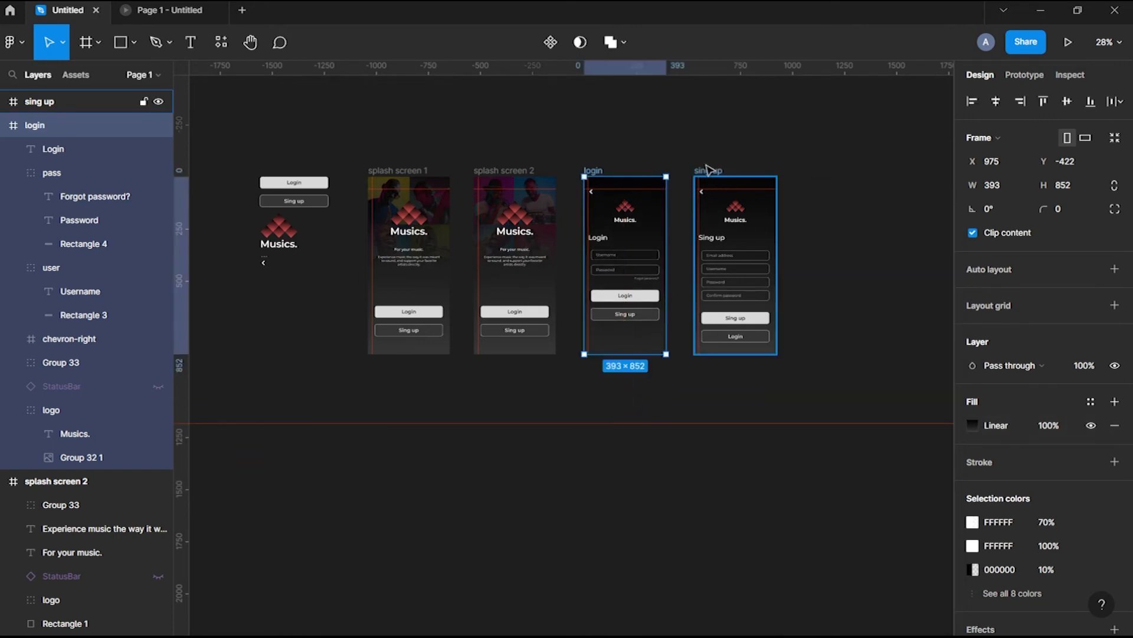
{"action": "left_click", "coordinate": [708, 171]}
{"action": "left_click", "coordinate": [972, 425]}
{"action": "left_click_drag", "start_coordinate": [735, 354], "coordinate": [738, 388]}
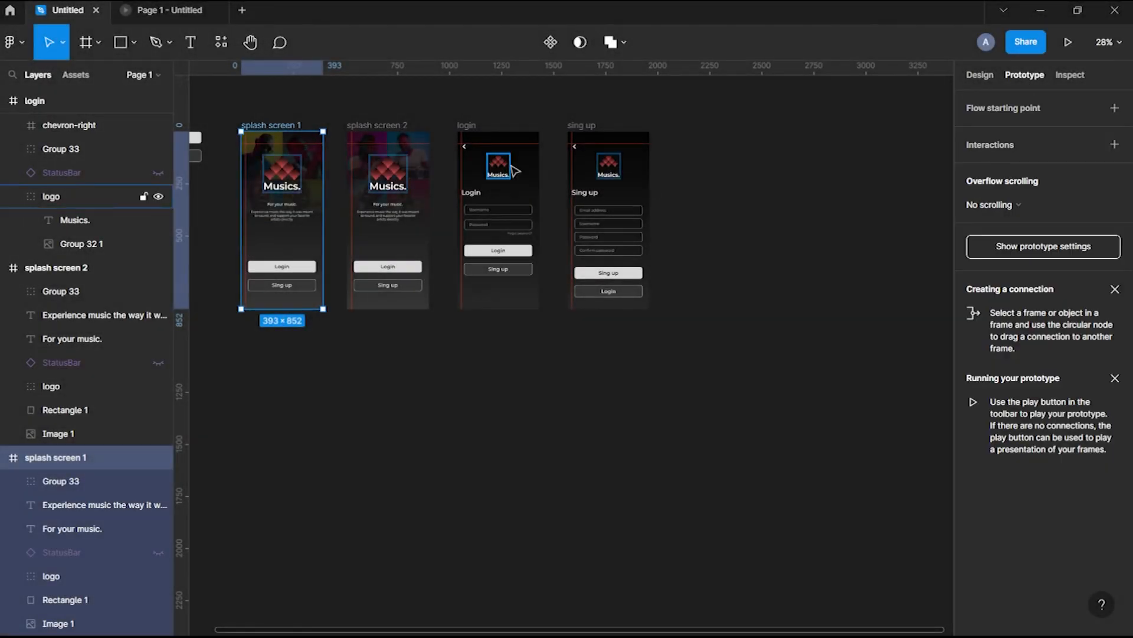
Link splash screen 1 to splash screen 2 After delay (50) with Smart animate and Slow easing
{"action": "left_click_drag", "start_coordinate": [323, 221], "coordinate": [384, 225]}
{"action": "left_click", "coordinate": [827, 228]}
{"action": "left_click", "coordinate": [830, 413]}
{"action": "left_click", "coordinate": [888, 230]}
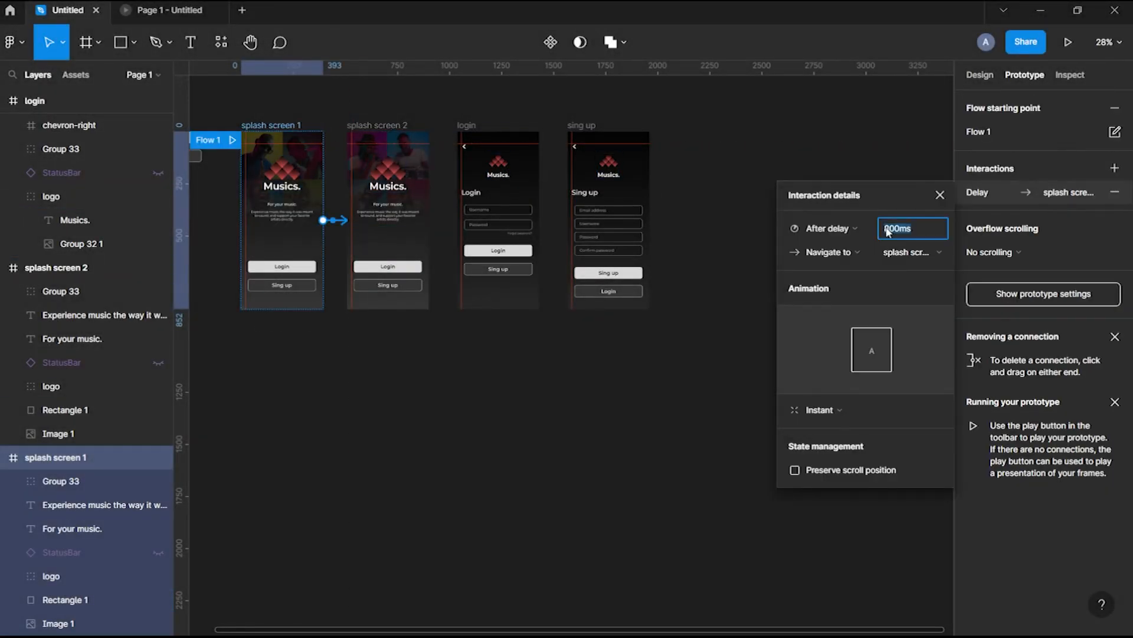
{"action": "left_click", "coordinate": [821, 409]}
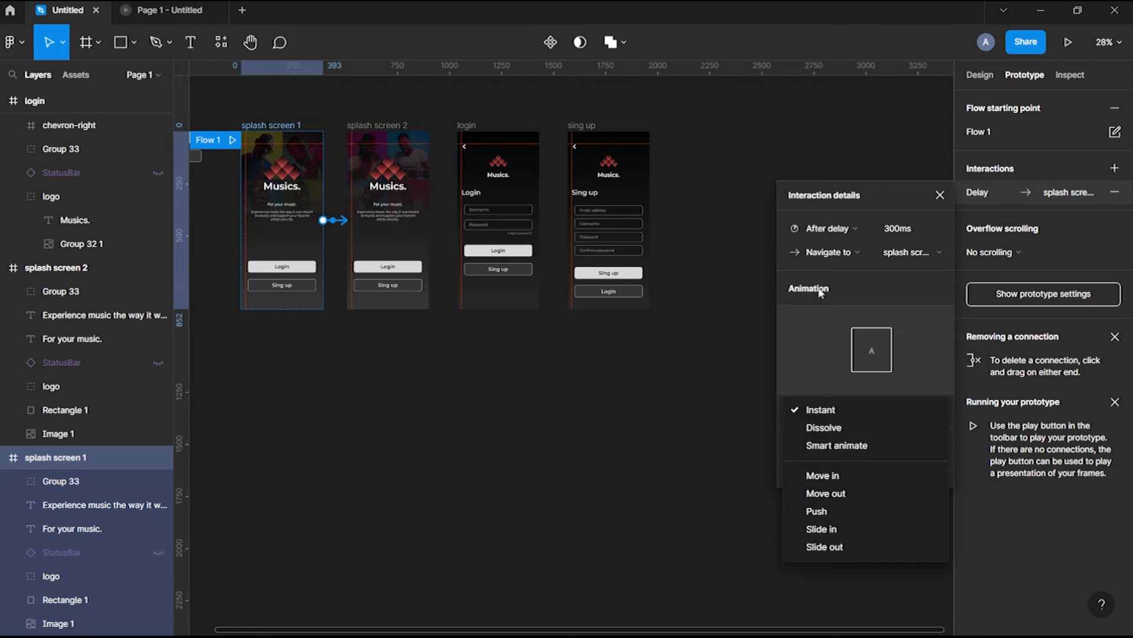
{"action": "left_click", "coordinate": [849, 254]}
{"action": "left_click", "coordinate": [827, 254]}
{"action": "left_click", "coordinate": [821, 410]}
{"action": "left_click", "coordinate": [837, 445]}
{"action": "left_click", "coordinate": [826, 433]}
{"action": "left_click", "coordinate": [851, 598]}
{"action": "type", "text": "5000ms"}
Link splash screen 2 back to splash screen 1 with an After delay trigger
{"action": "left_click", "coordinate": [366, 225]}
{"action": "left_click_drag", "start_coordinate": [429, 221], "coordinate": [295, 226]}
{"action": "left_click", "coordinate": [820, 204]}
{"action": "left_click", "coordinate": [826, 391]}
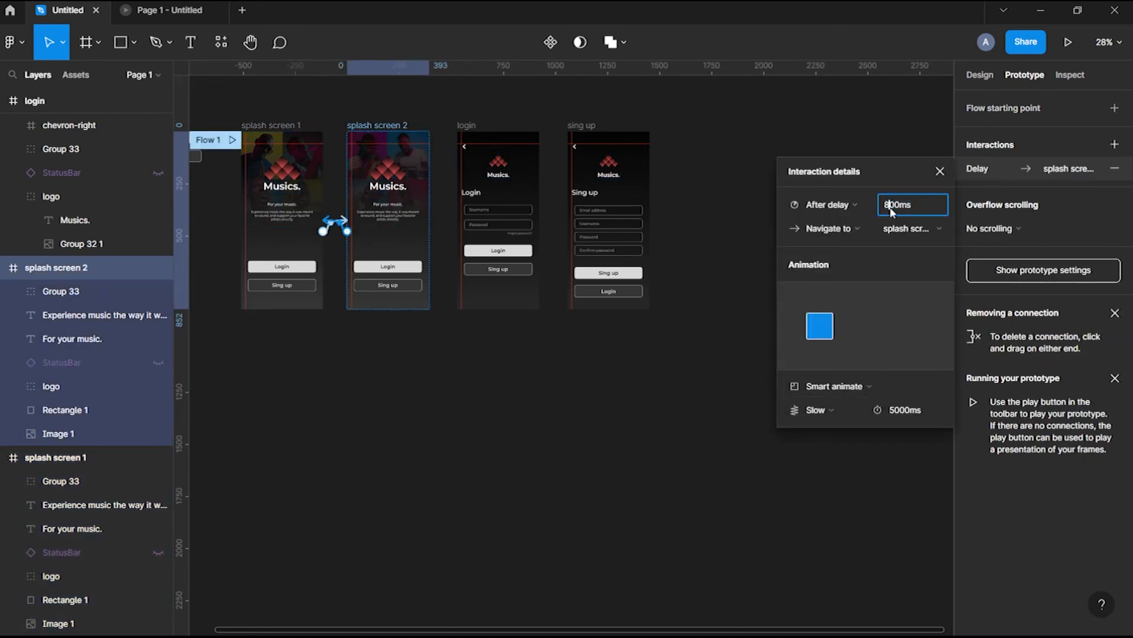
Review the interaction details on both splash screens
{"action": "left_click", "coordinate": [282, 195]}
{"action": "left_click", "coordinate": [282, 298]}
{"action": "left_click", "coordinate": [980, 192]}
{"action": "left_click", "coordinate": [940, 195]}
{"action": "left_click", "coordinate": [378, 126]}
{"action": "left_click", "coordinate": [980, 192]}
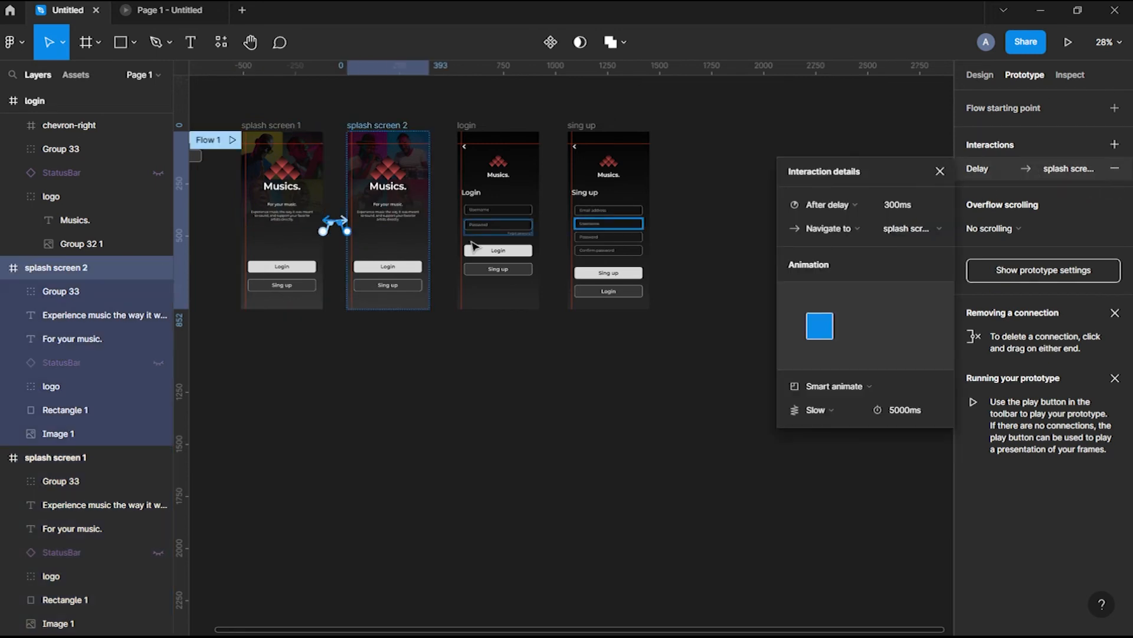
Link both splash screens' Login buttons to the login screen with a 400ms transition
{"action": "double_click", "coordinate": [307, 266]}
{"action": "left_click_drag", "start_coordinate": [316, 266], "coordinate": [478, 236]}
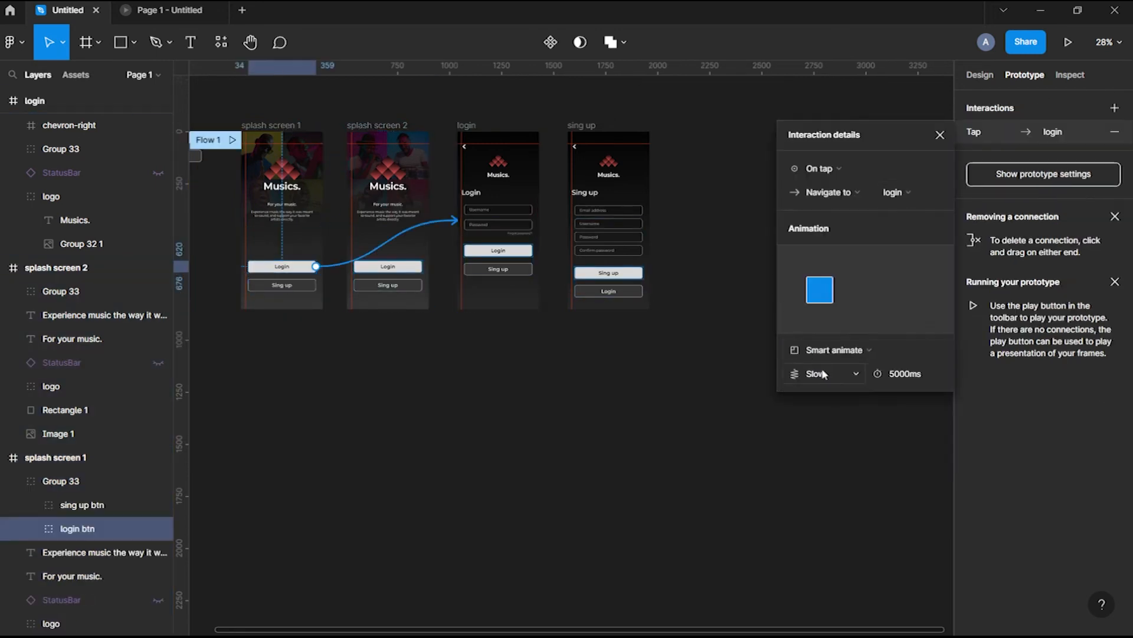
{"action": "type", "text": "4"}
{"action": "key", "text": "Return"}
{"action": "double_click", "coordinate": [388, 266]}
{"action": "left_click_drag", "start_coordinate": [422, 266], "coordinate": [498, 258]}
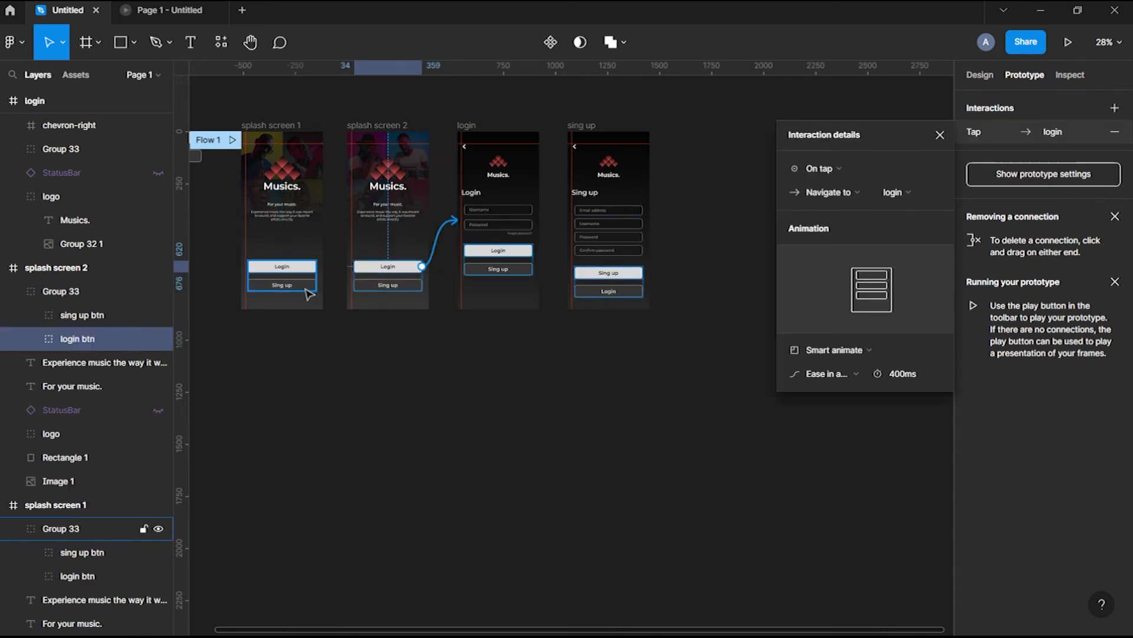
Link the Sing up buttons to the sign-up screen and its Login button to login
{"action": "left_click", "coordinate": [308, 294]}
{"action": "left_click_drag", "start_coordinate": [316, 285], "coordinate": [596, 224]}
{"action": "double_click", "coordinate": [402, 285]}
{"action": "left_click_drag", "start_coordinate": [422, 285], "coordinate": [608, 225]}
{"action": "double_click", "coordinate": [526, 270]}
{"action": "left_click_drag", "start_coordinate": [532, 269], "coordinate": [608, 224]}
{"action": "double_click", "coordinate": [608, 291]}
{"action": "left_click_drag", "start_coordinate": [642, 291], "coordinate": [519, 224]}
Link the login and sign-up back arrows to splash screen 2
{"action": "scroll", "coordinate": [465, 147], "scroll_direction": "up", "scroll_amount": 5}
{"action": "left_click", "coordinate": [465, 147]}
{"action": "left_click_drag", "start_coordinate": [473, 147], "coordinate": [394, 211]}
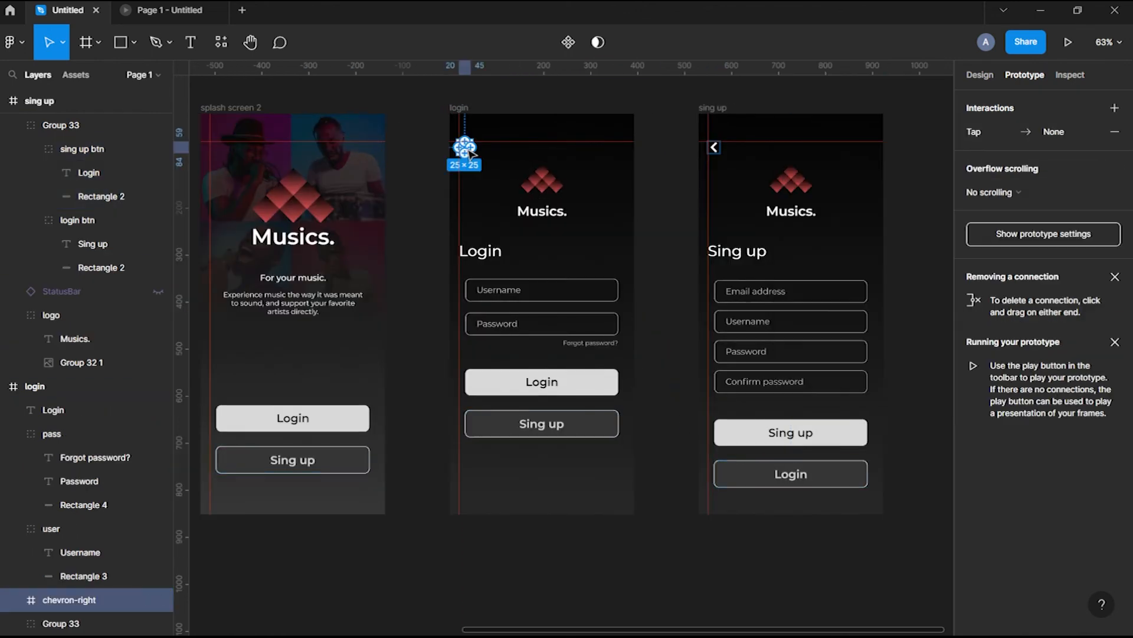
{"action": "left_click_drag", "start_coordinate": [461, 148], "coordinate": [354, 248]}
{"action": "key", "text": "Escape"}
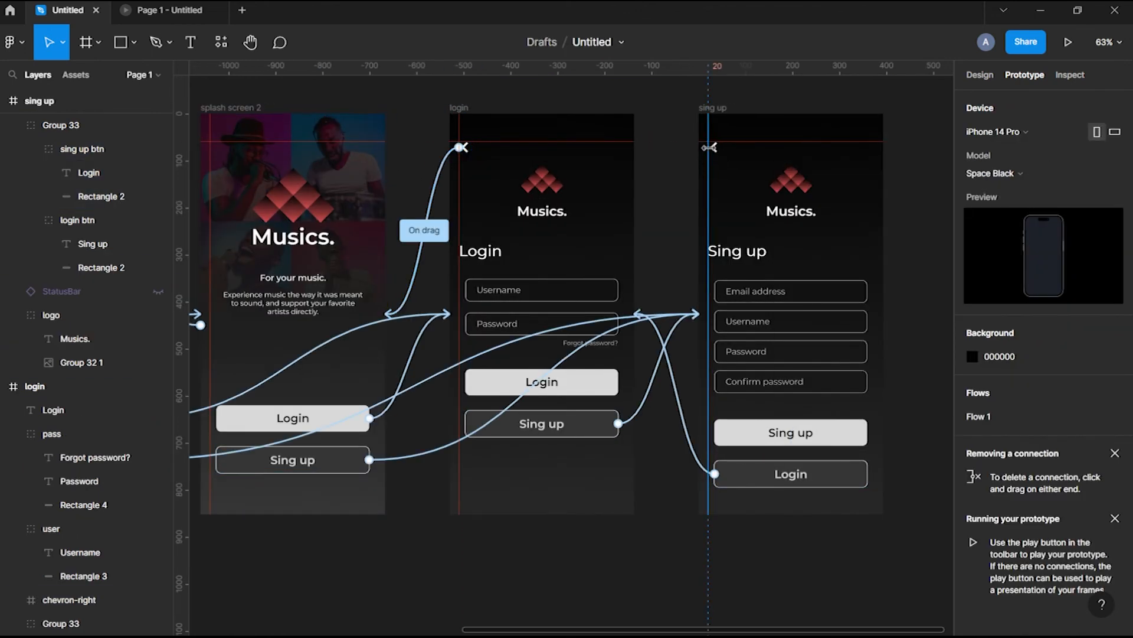
{"action": "left_click", "coordinate": [713, 147]}
{"action": "left_click_drag", "start_coordinate": [714, 147], "coordinate": [368, 226]}
{"action": "key", "text": "Escape"}
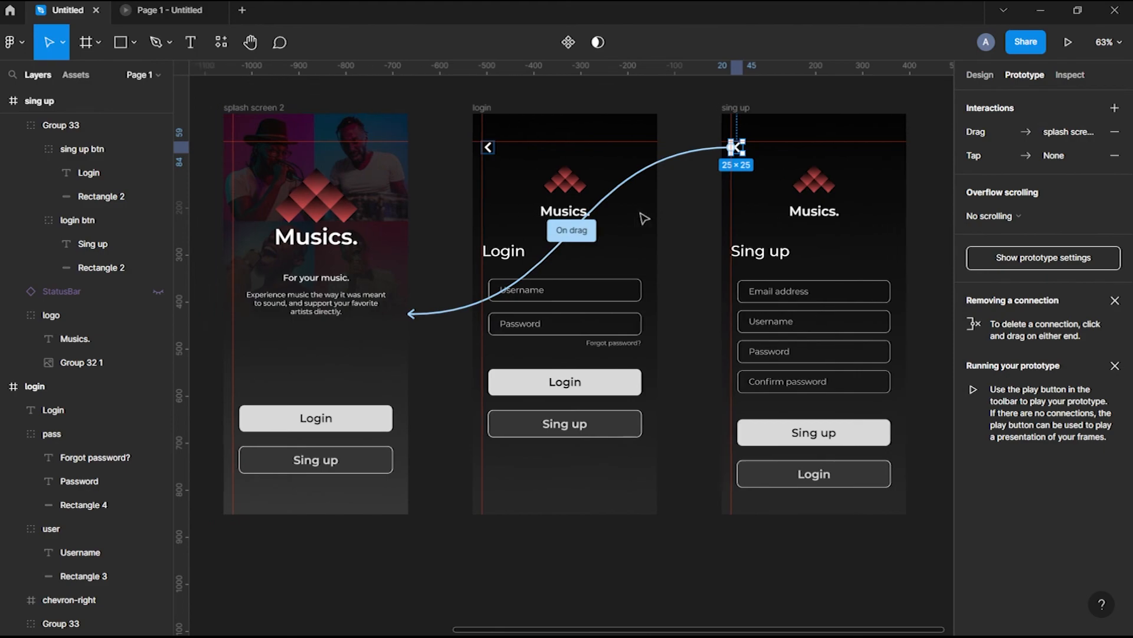
{"action": "scroll", "coordinate": [640, 217], "scroll_direction": "down", "scroll_amount": 5}
{"action": "key", "text": "Escape"}
Play the prototype and test Login, Sing up and back navigation between screens
{"action": "left_click", "coordinate": [473, 177]}
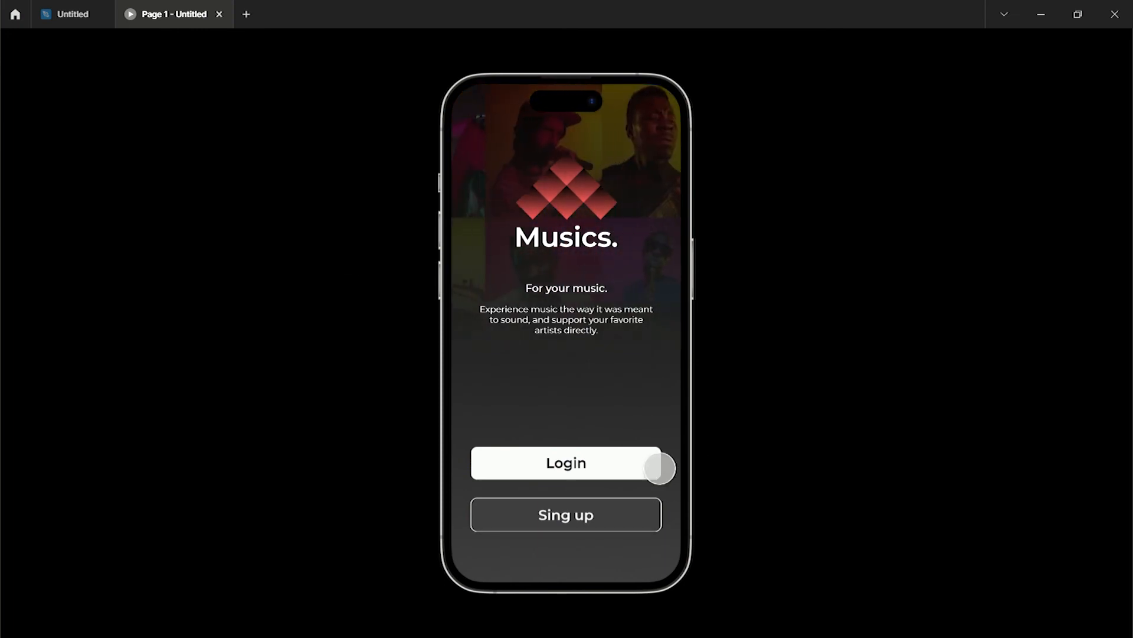
{"action": "left_click", "coordinate": [655, 483]}
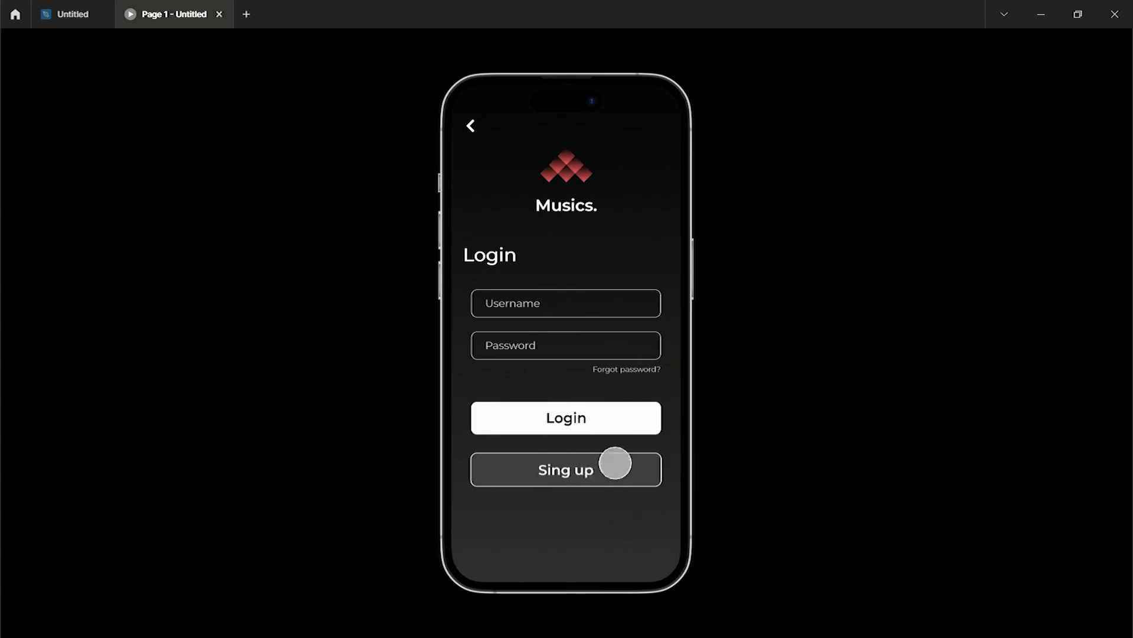
{"action": "left_click", "coordinate": [617, 490]}
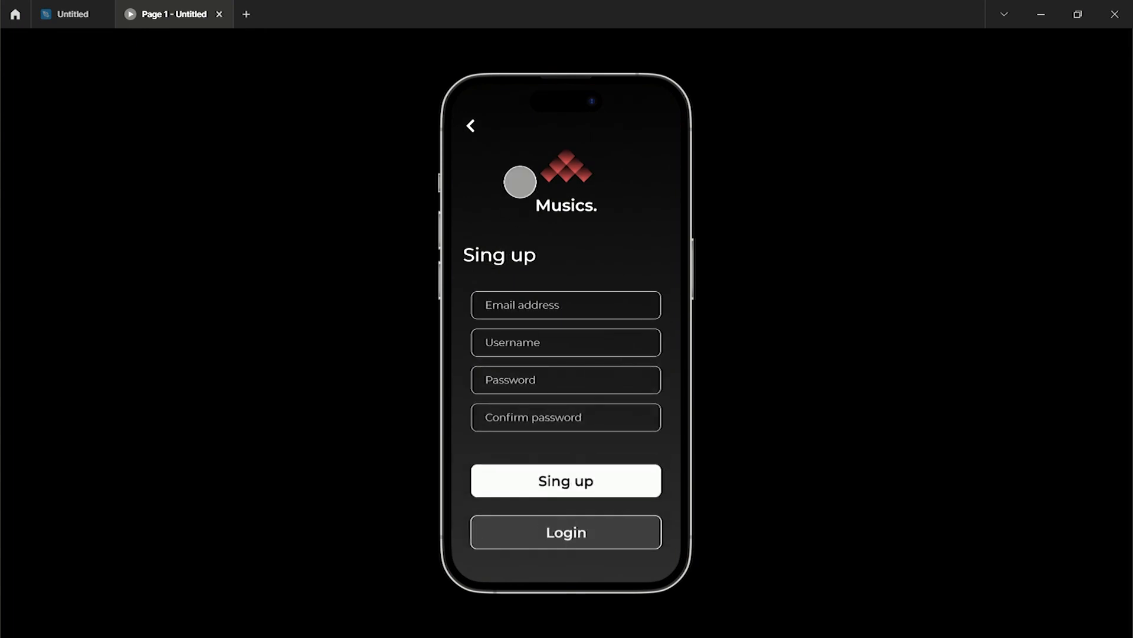
{"action": "left_click", "coordinate": [494, 148]}
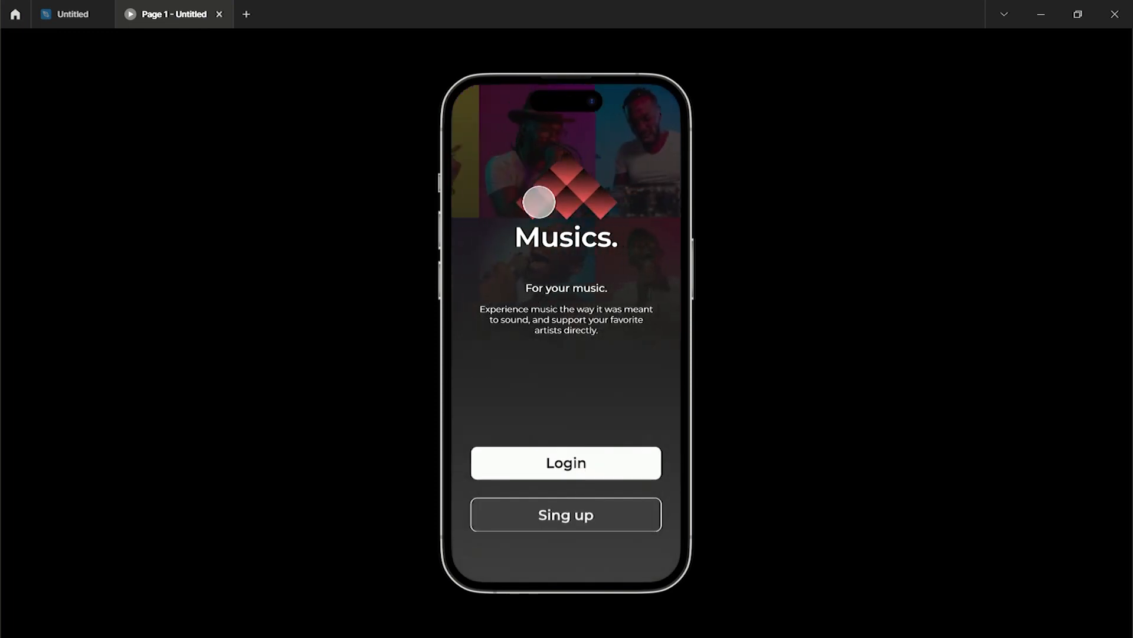
{"action": "left_click", "coordinate": [611, 526]}
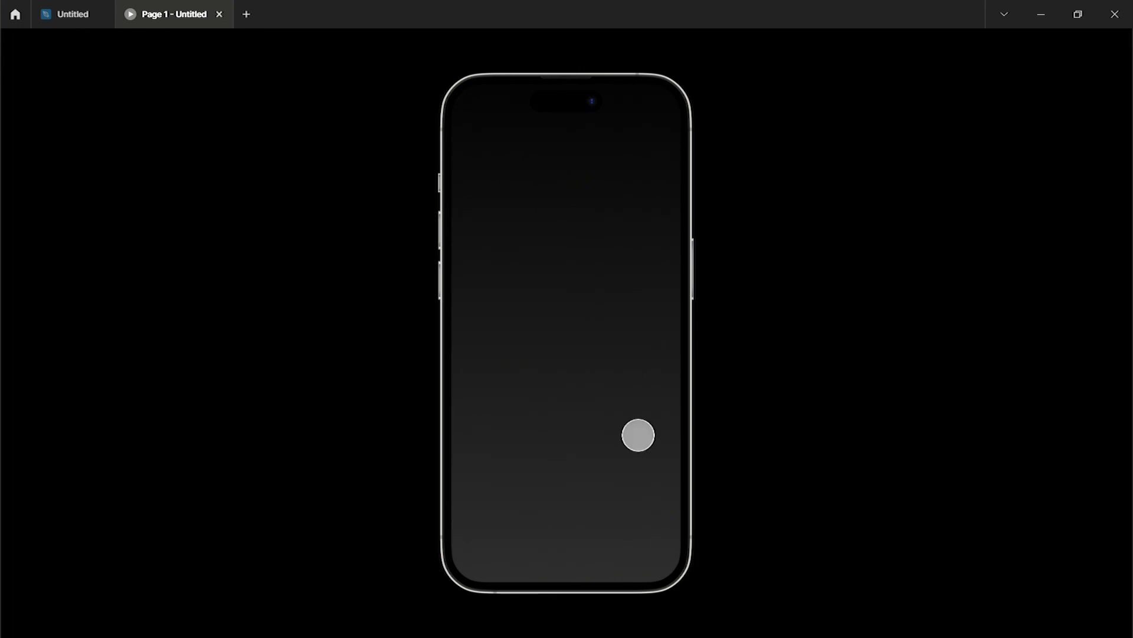
Reveal the closing thanks message, designer credit and social contact lines
{"action": "left_click", "coordinate": [639, 435]}
{"action": "left_click", "coordinate": [684, 382]}
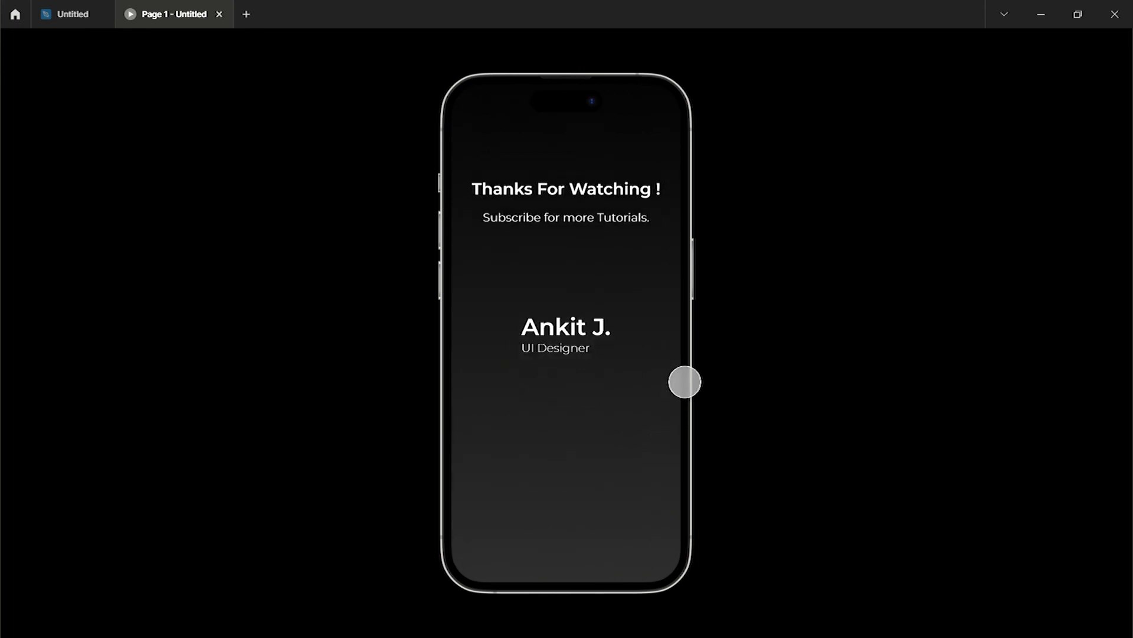
{"action": "left_click", "coordinate": [691, 421]}
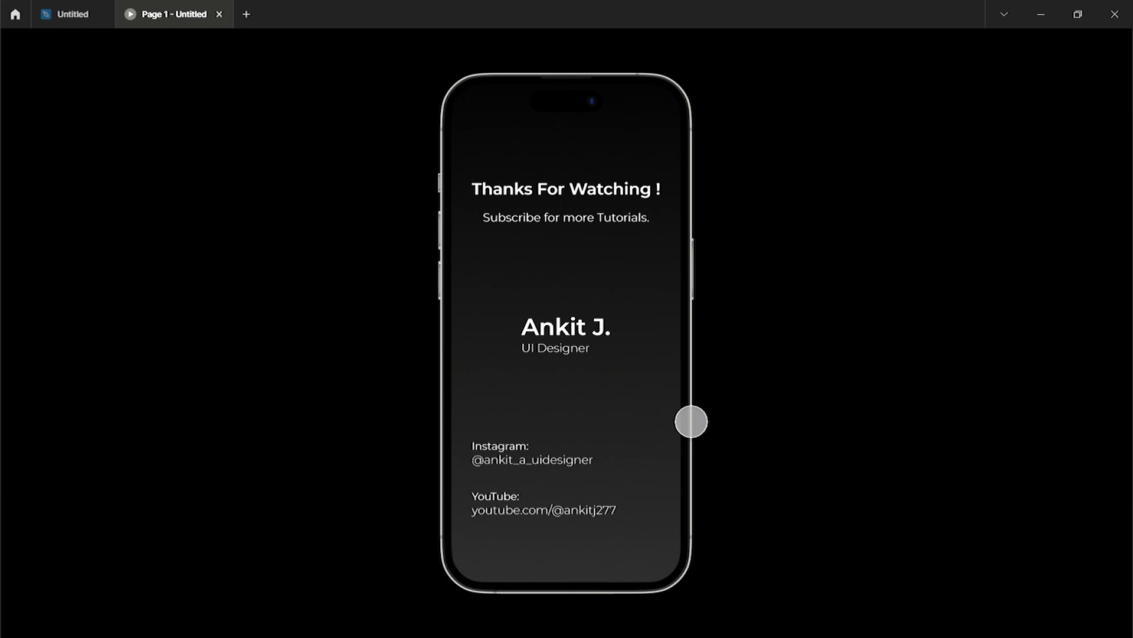